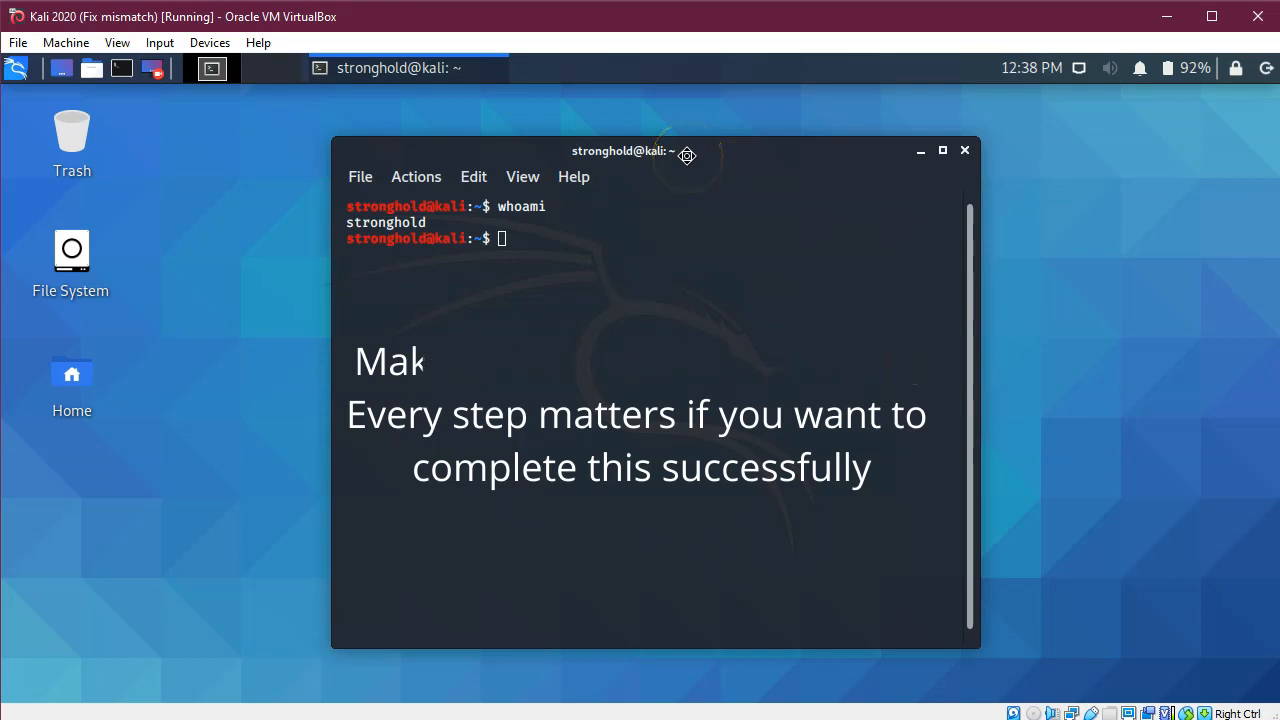
drag(687, 154, 651, 156)
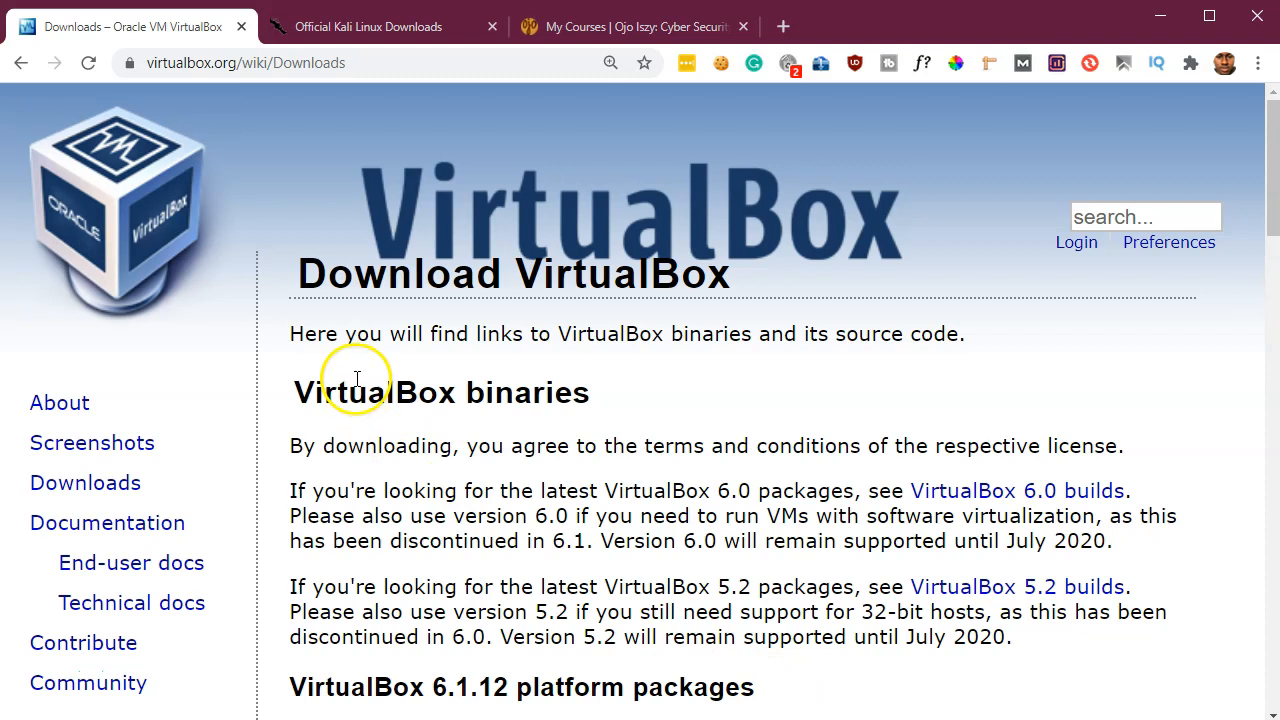
Request the VirtualBox 6.1.12 platform package for Windows hosts from the VirtualBox downloads page and dismiss the download prompt.
scroll(394, 271, down, 3)
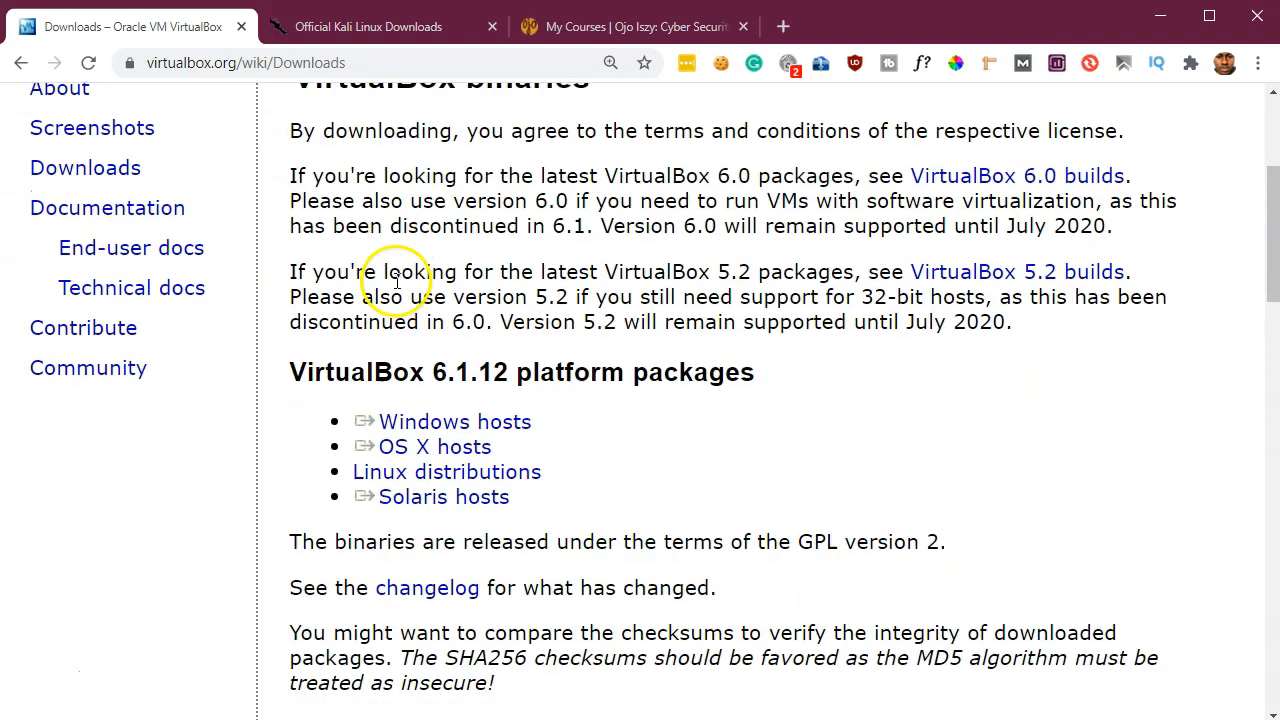
triple_click(528, 422)
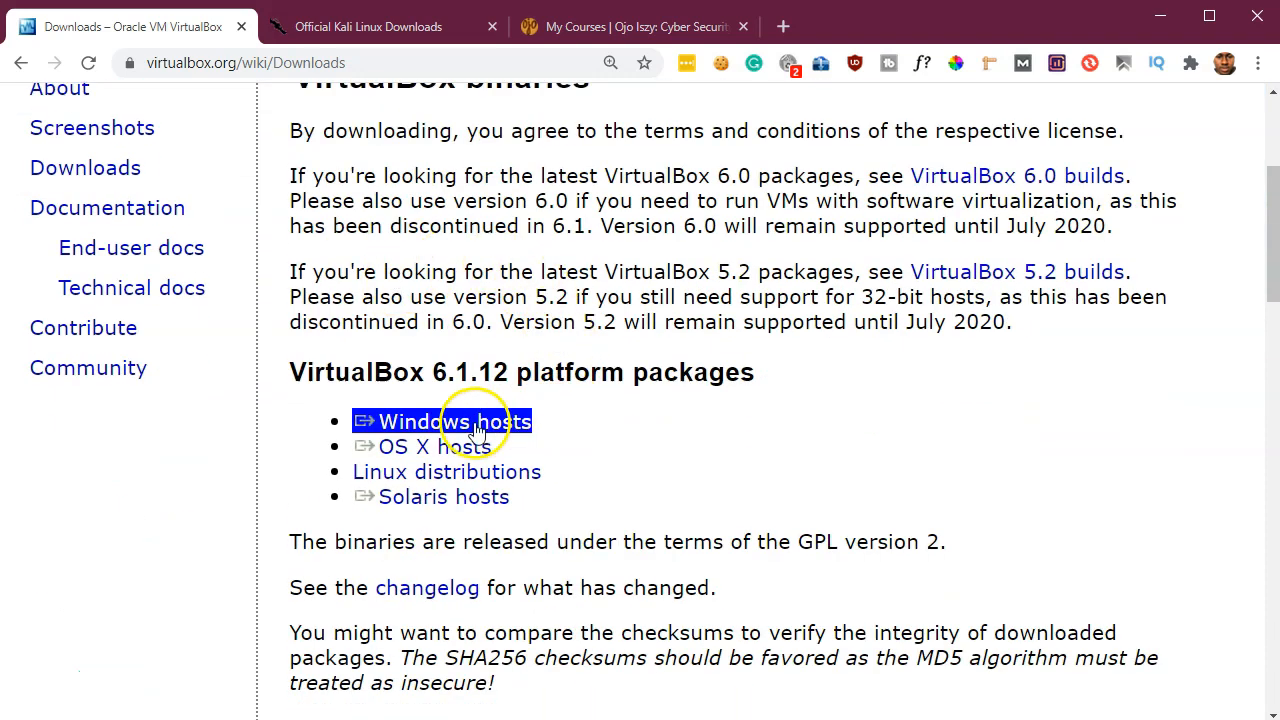
click(517, 432)
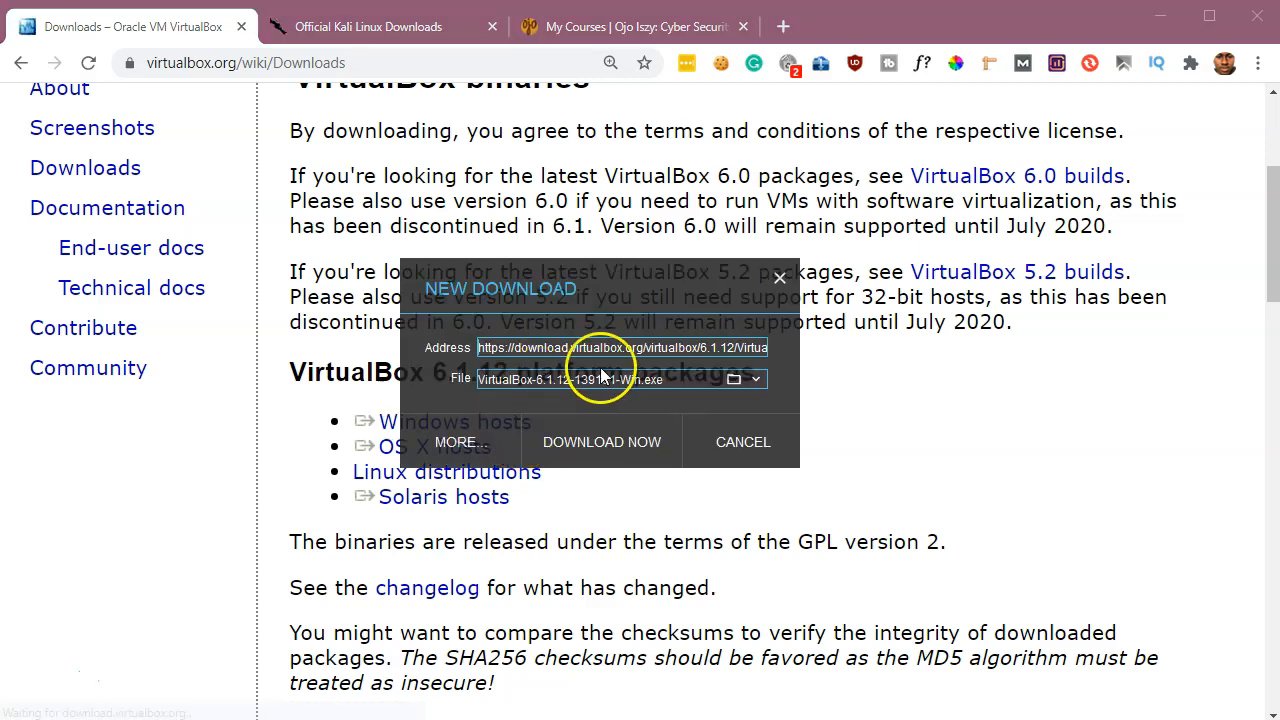
drag(568, 286, 612, 290)
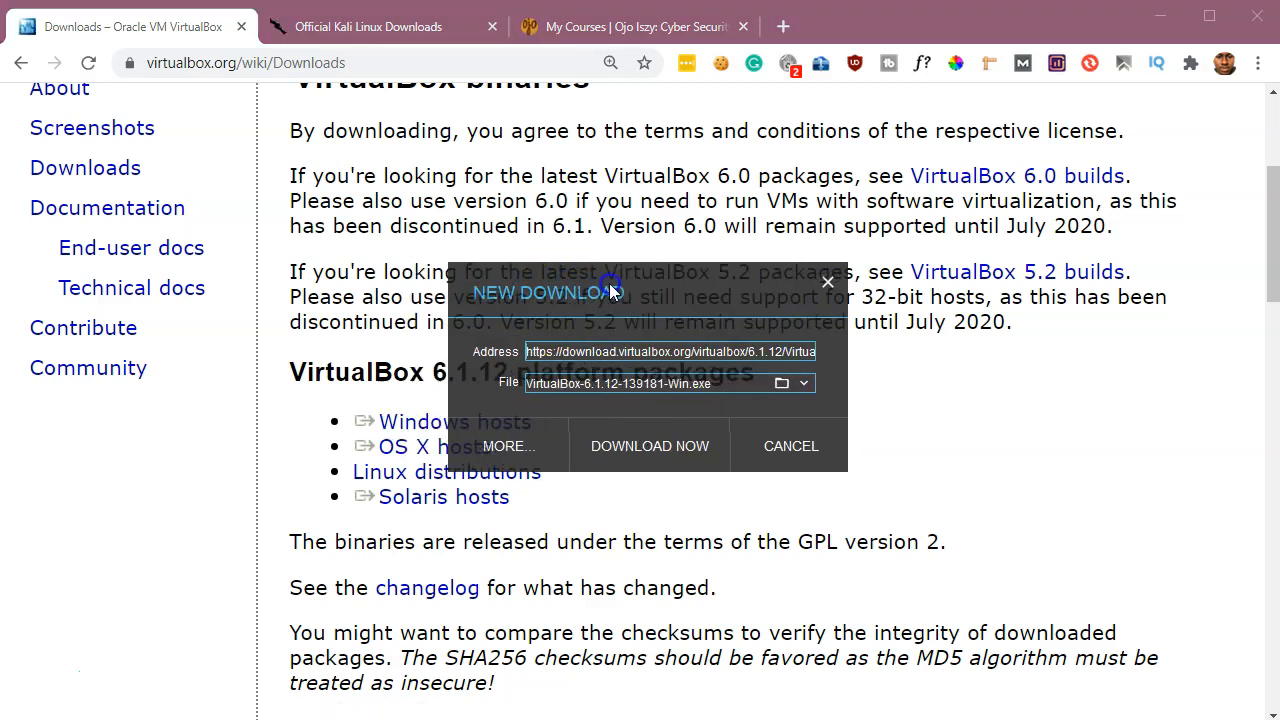
click(826, 287)
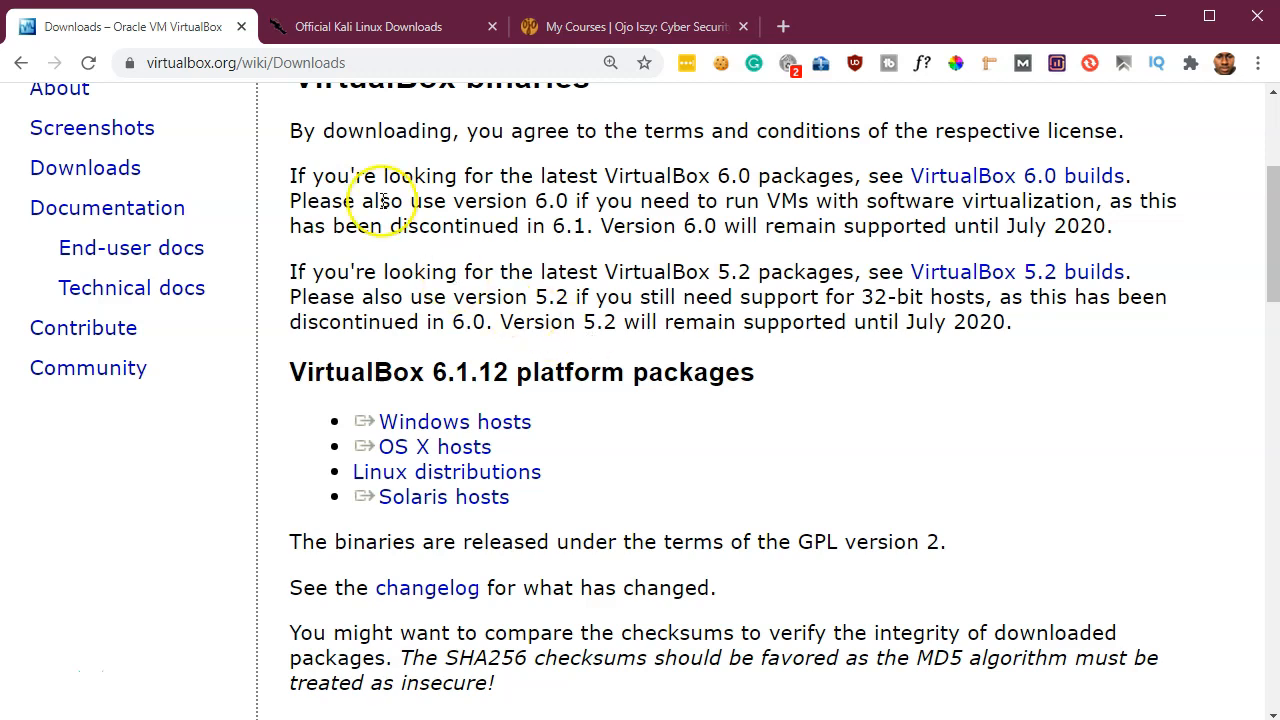
Examine the Kali Linux downloads page for the version of the Kali Linux 64-Bit (Installer) image.
click(325, 27)
scroll(330, 218, up, 4)
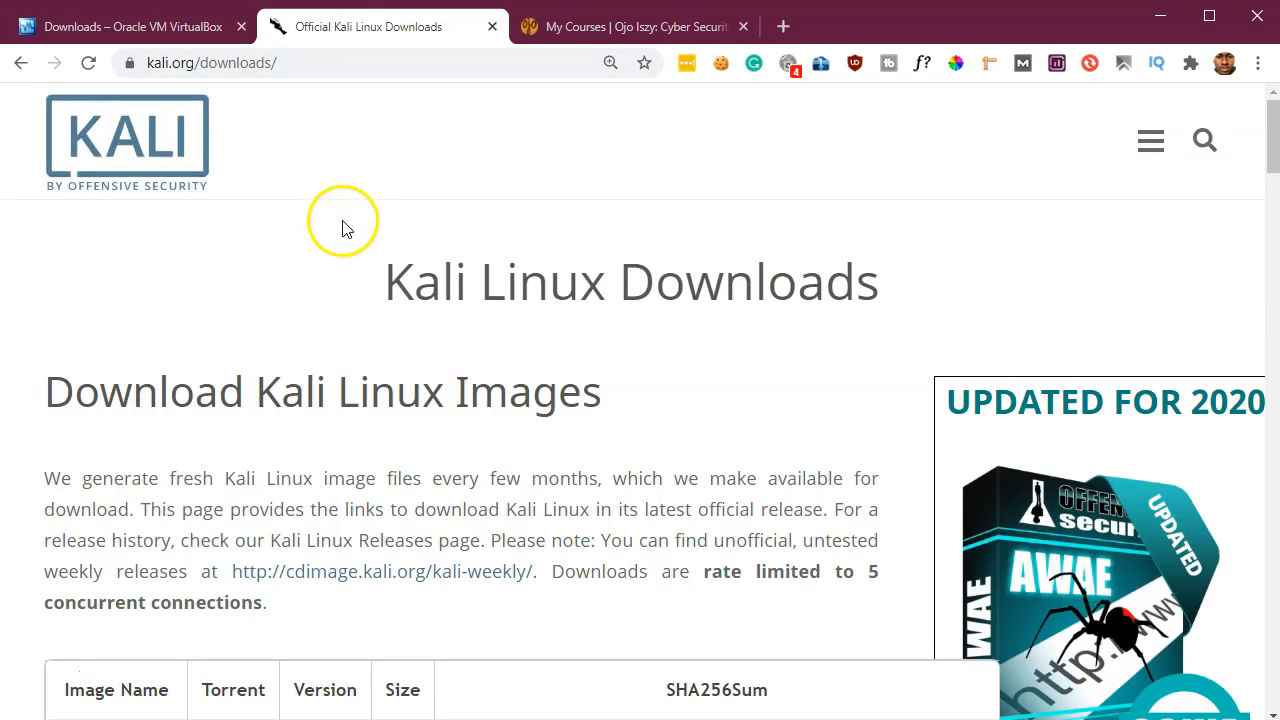
scroll(401, 368, down, 2)
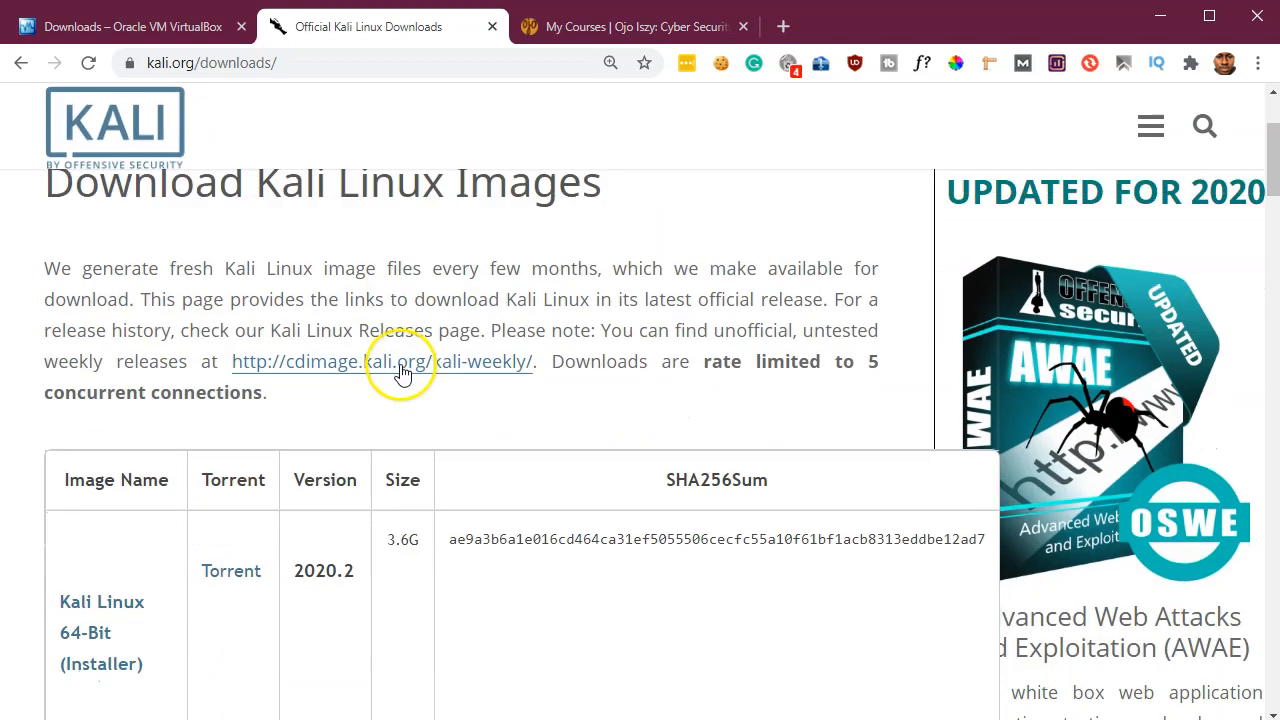
scroll(401, 371, down, 1)
scroll(403, 371, down, 1)
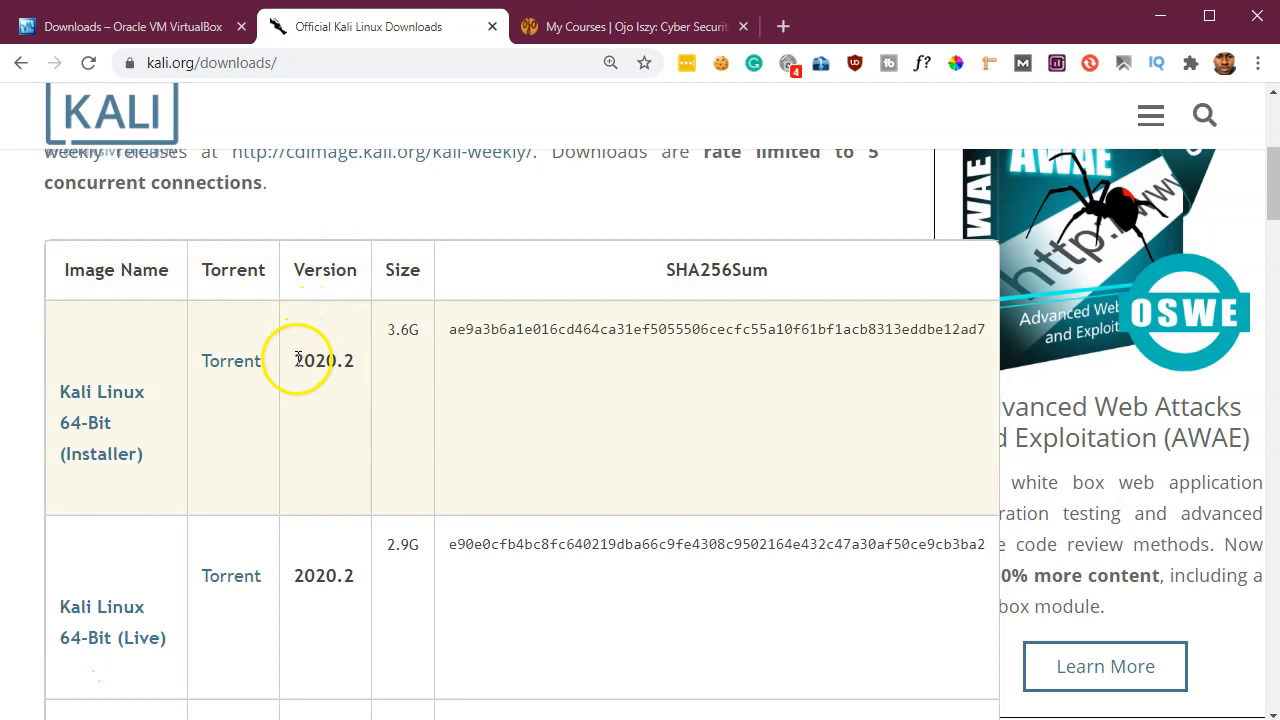
drag(297, 358, 347, 361)
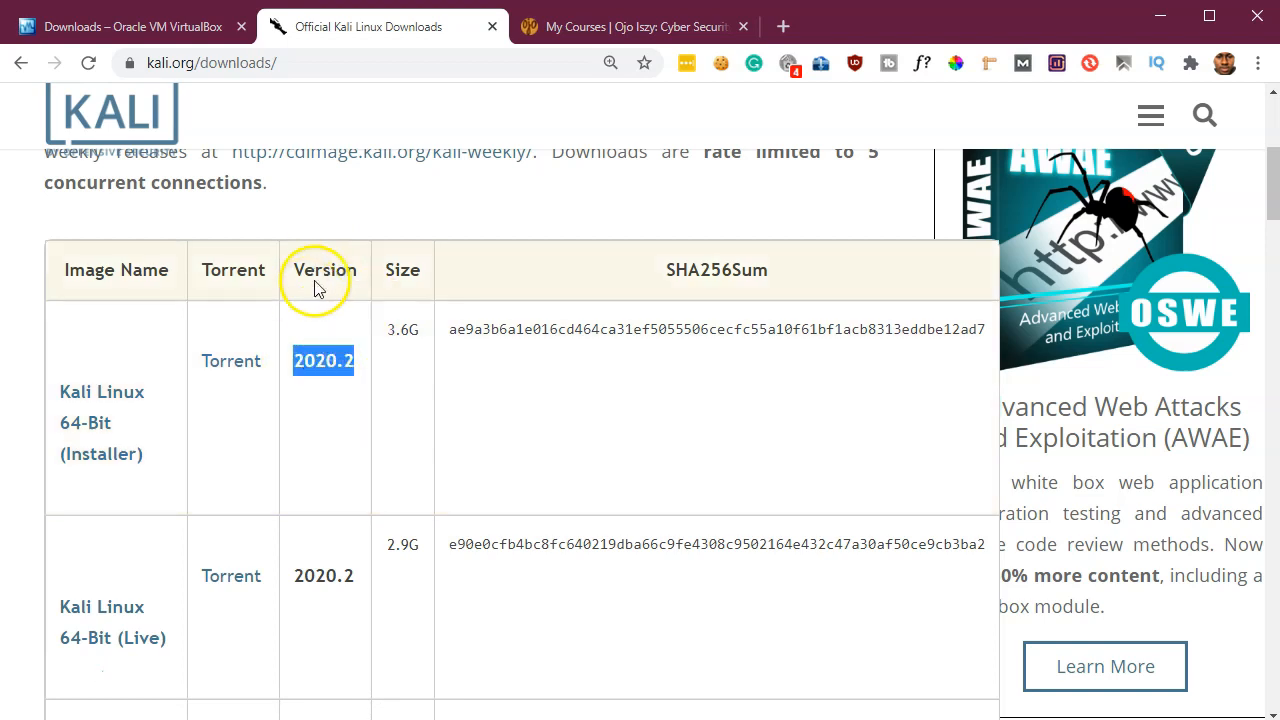
click(338, 361)
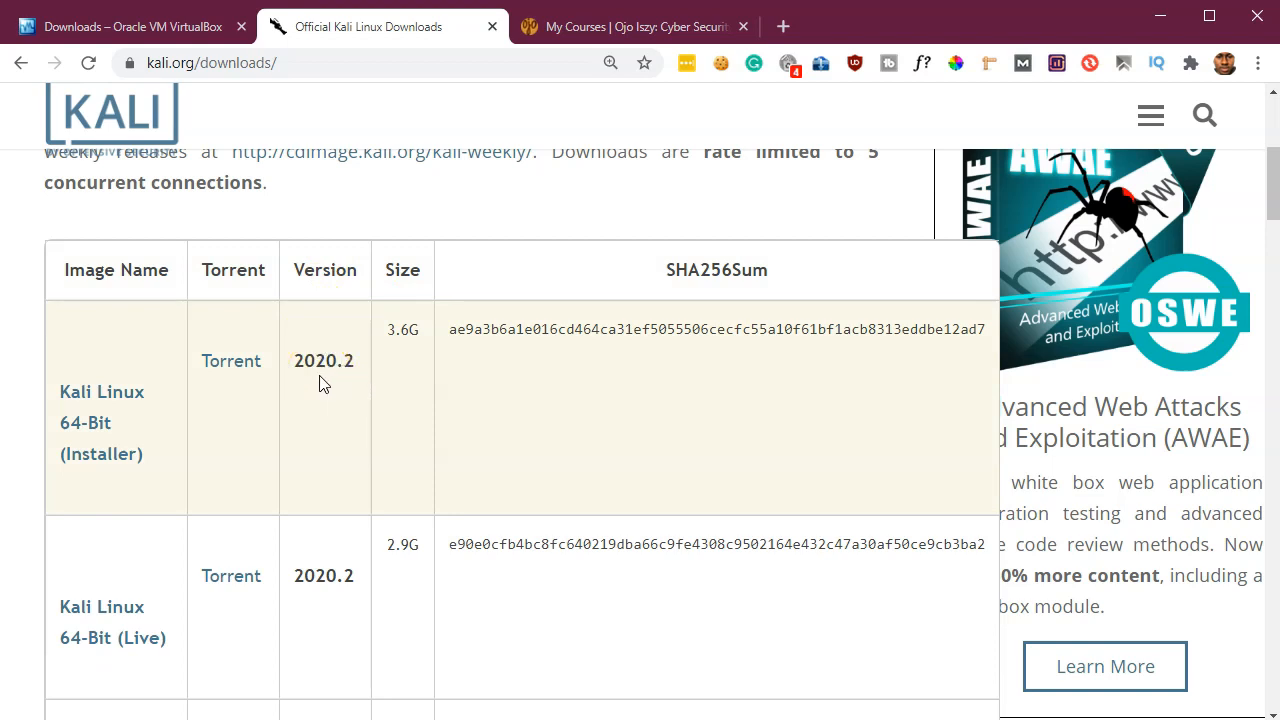
click(336, 367)
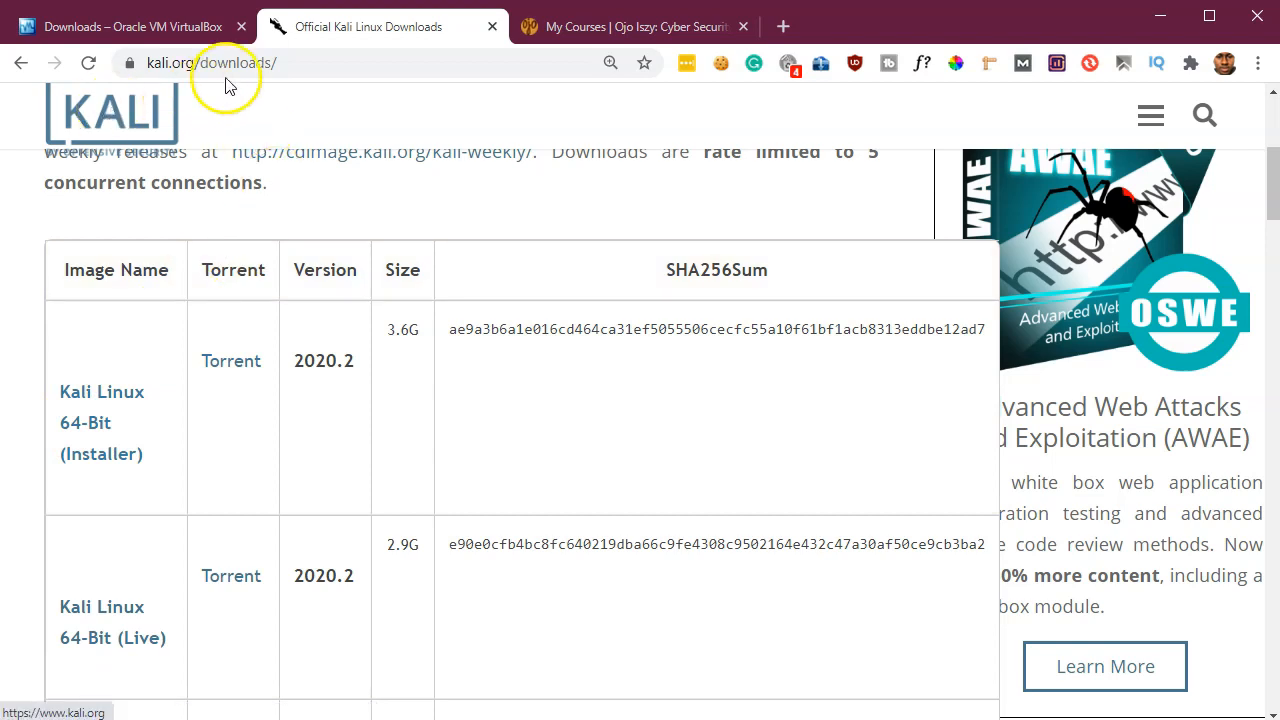
Switch to Oracle VM VirtualBox, clear the browser out of view and power off the running Kali 2020 virtual machine.
click(715, 719)
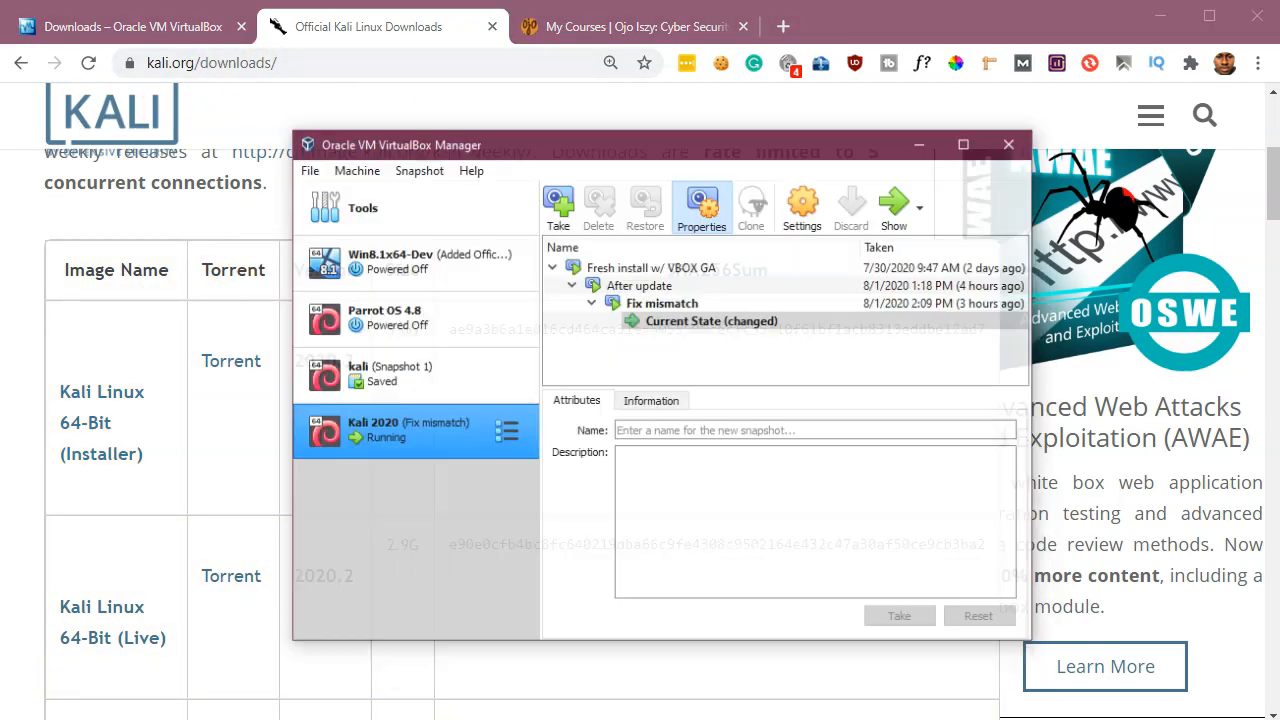
mouse_move(665, 130)
mouse_down()
mouse_move(643, 129)
mouse_move(663, 130)
mouse_up()
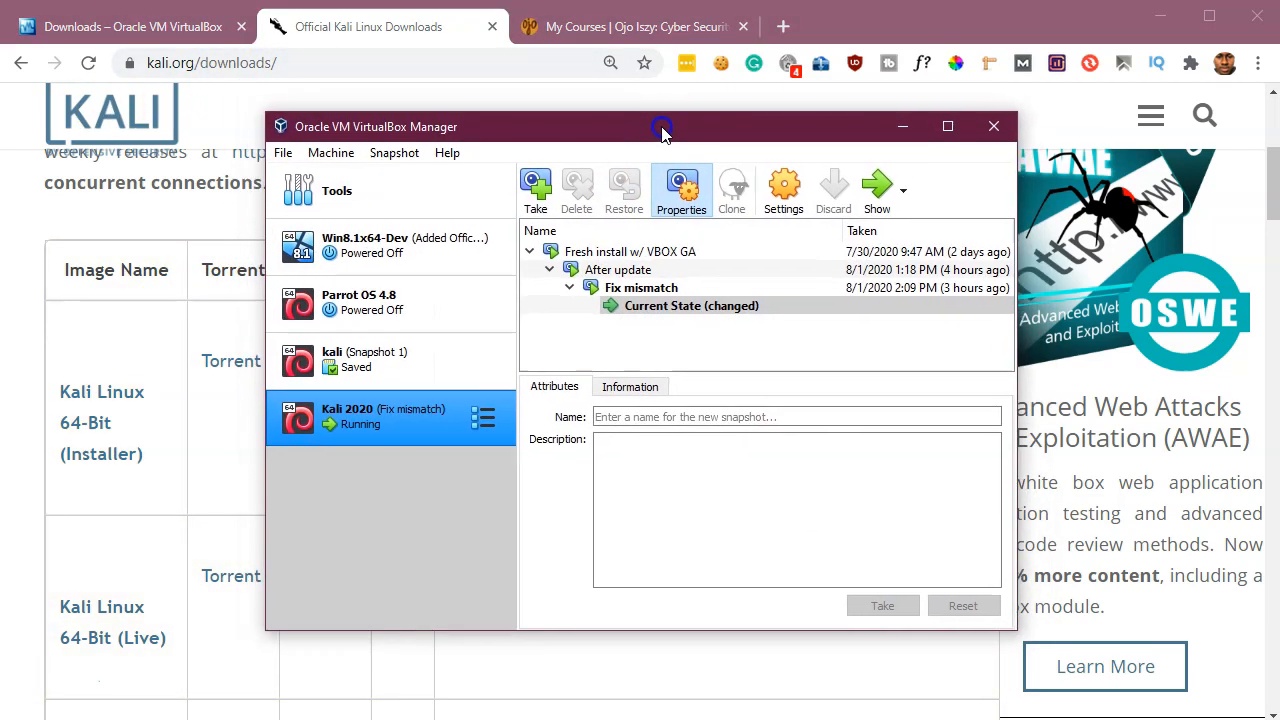
click(1163, 15)
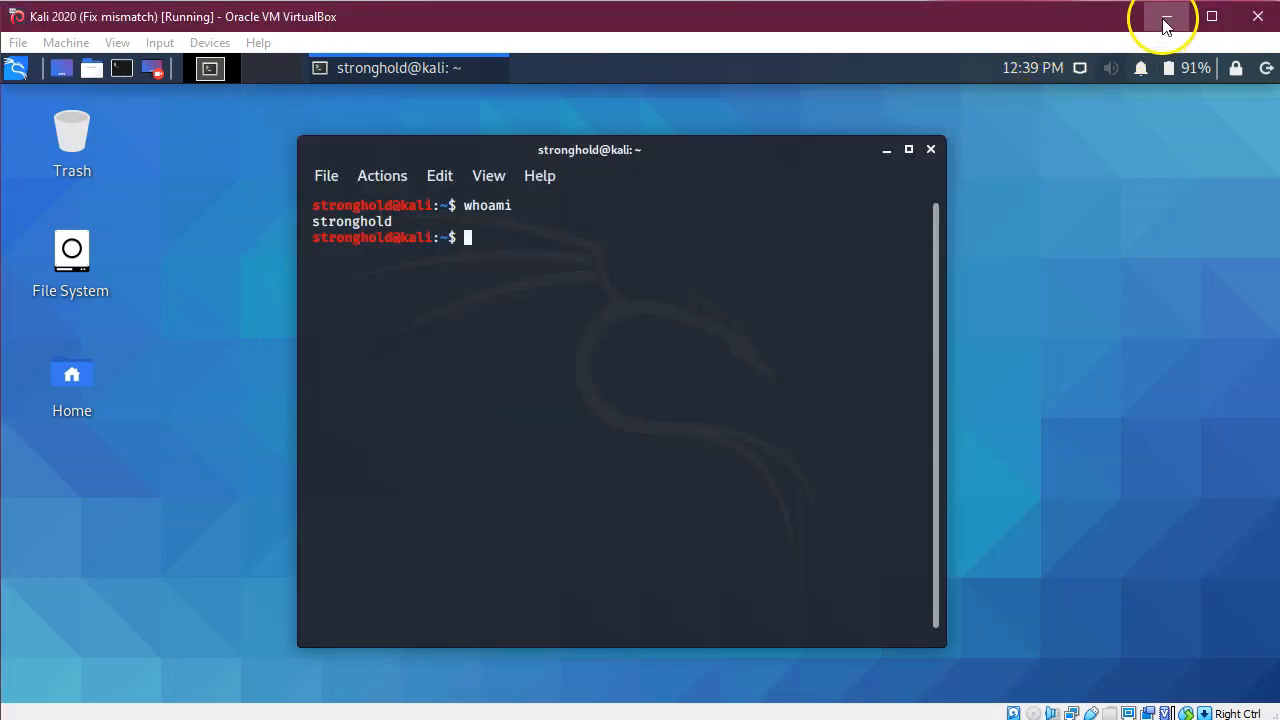
click(1163, 16)
mouse_move(757, 133)
mouse_down()
mouse_move(727, 119)
mouse_move(740, 118)
mouse_up()
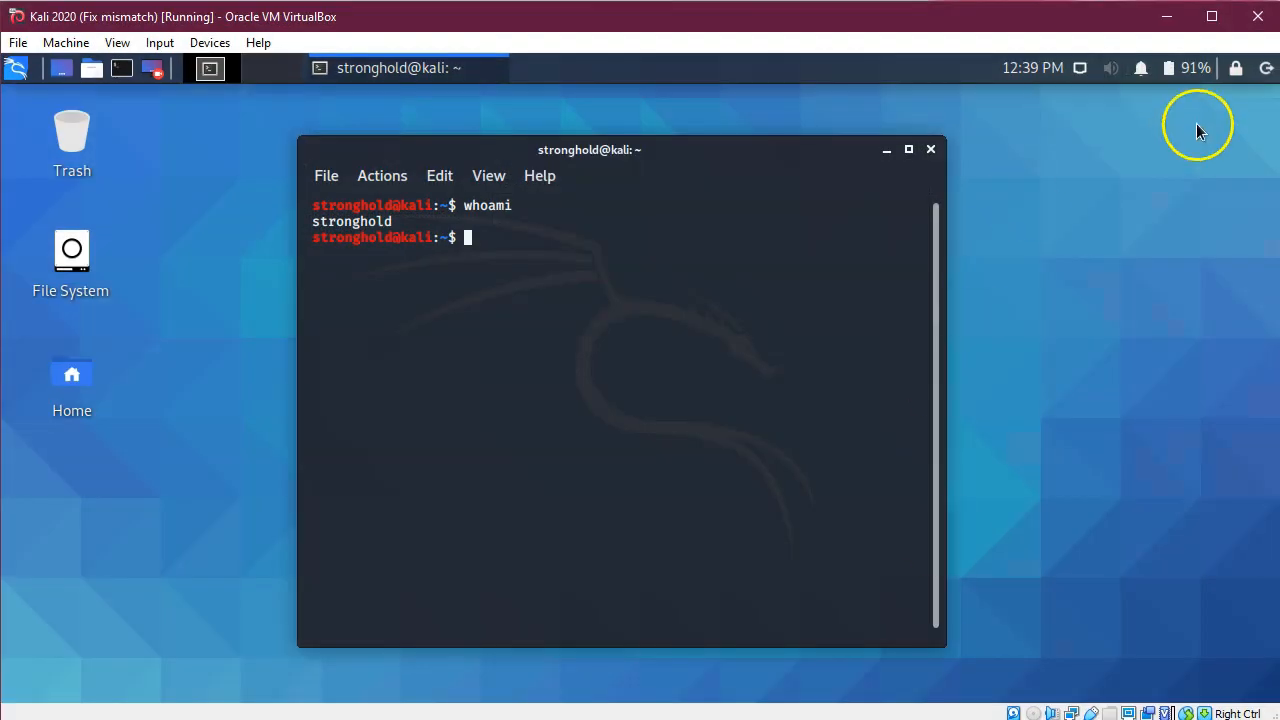
click(1257, 16)
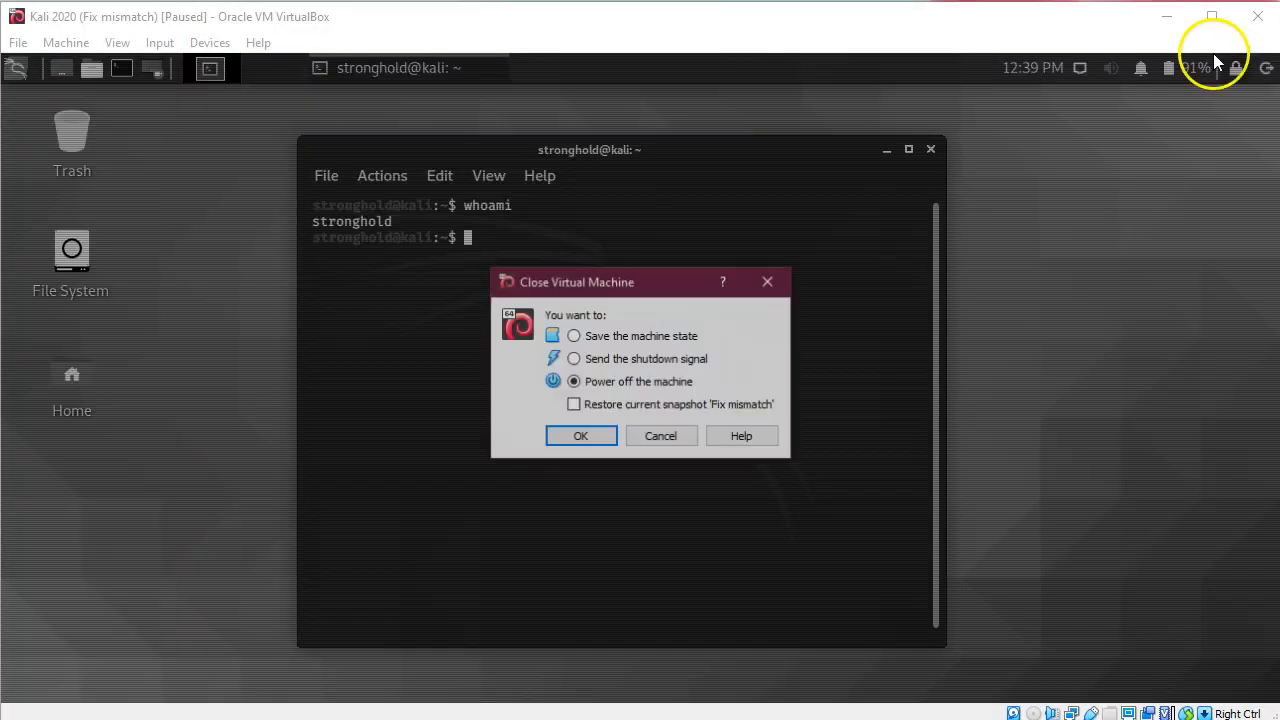
click(580, 436)
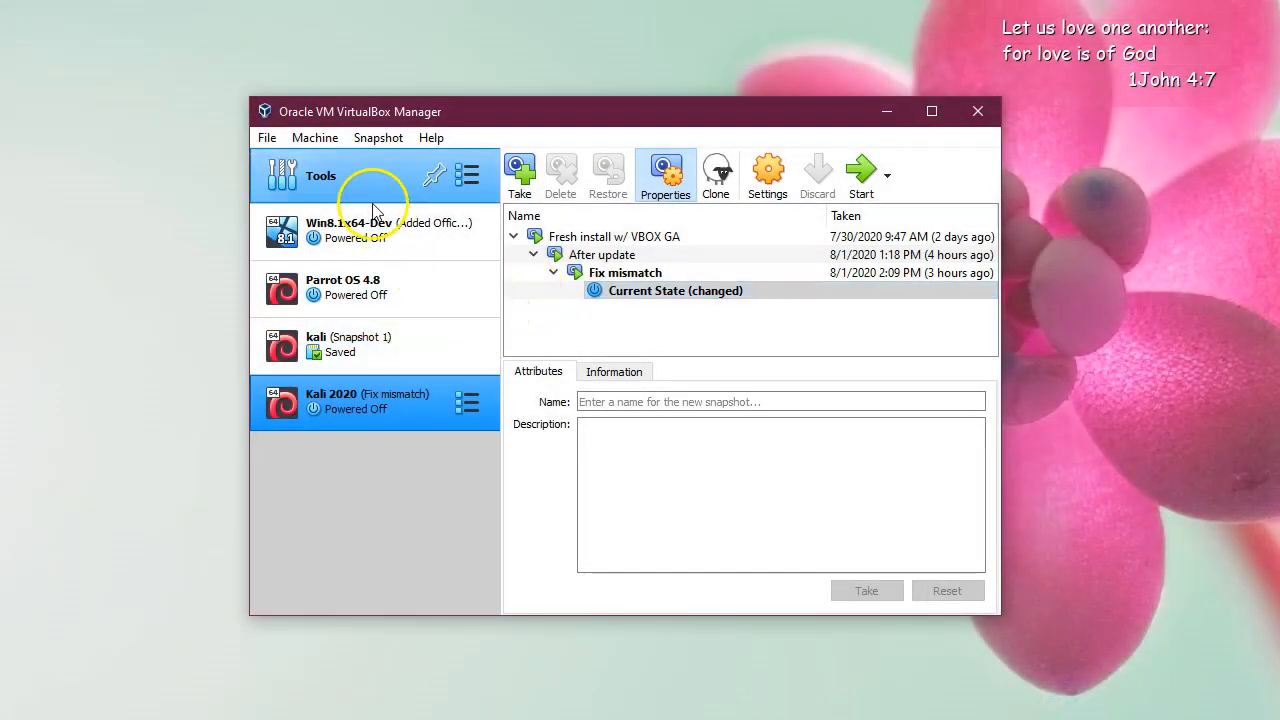
Start creating a new virtual machine, view the guided mode of the creation dialog and return it to expert mode.
click(310, 180)
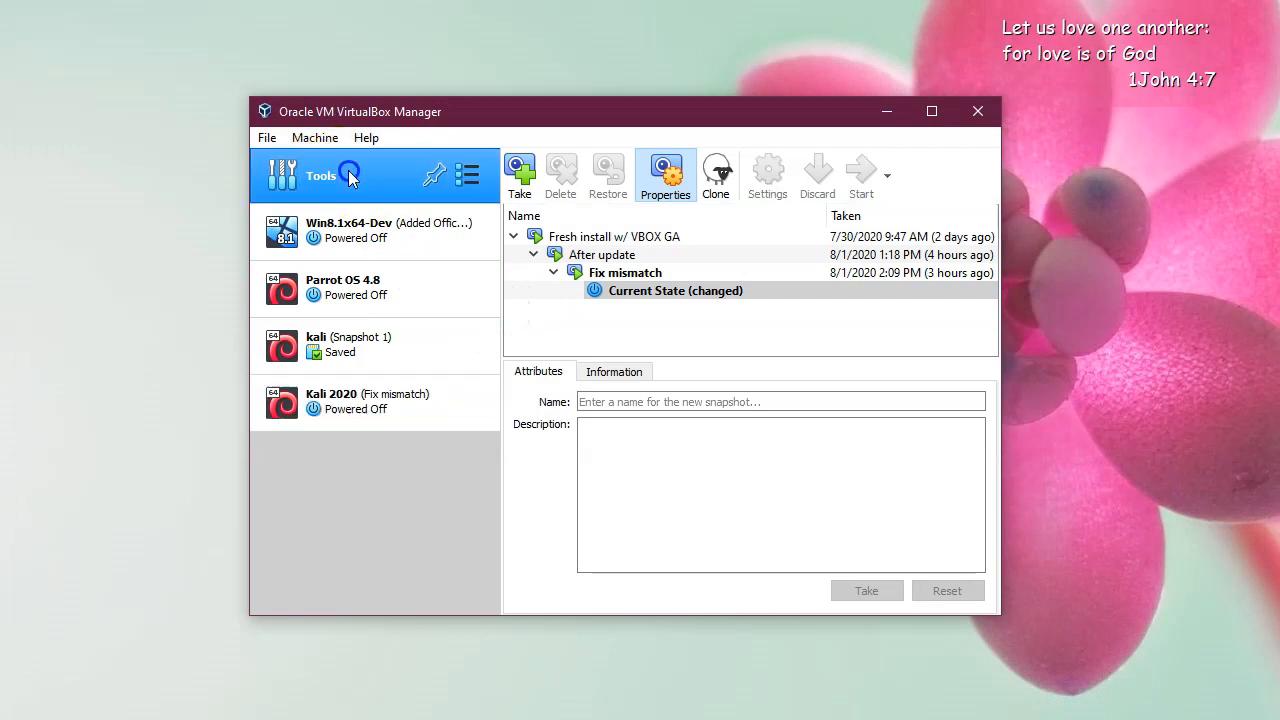
click(692, 172)
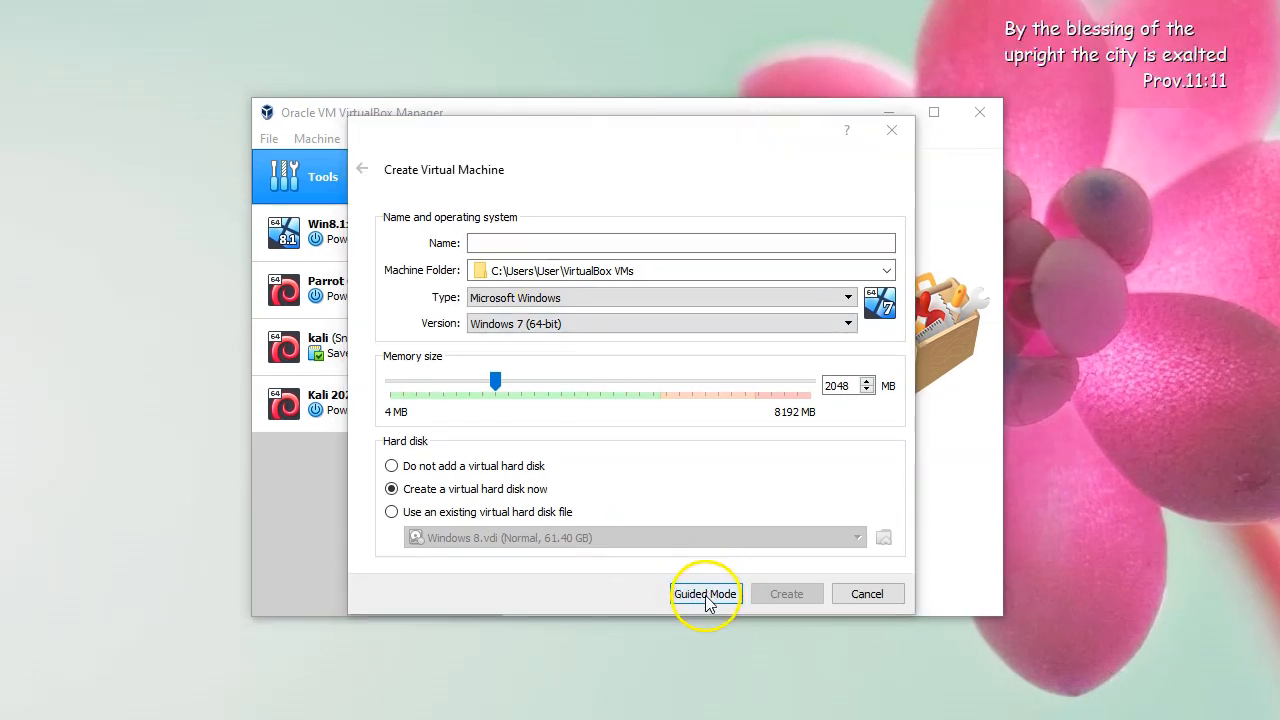
click(704, 596)
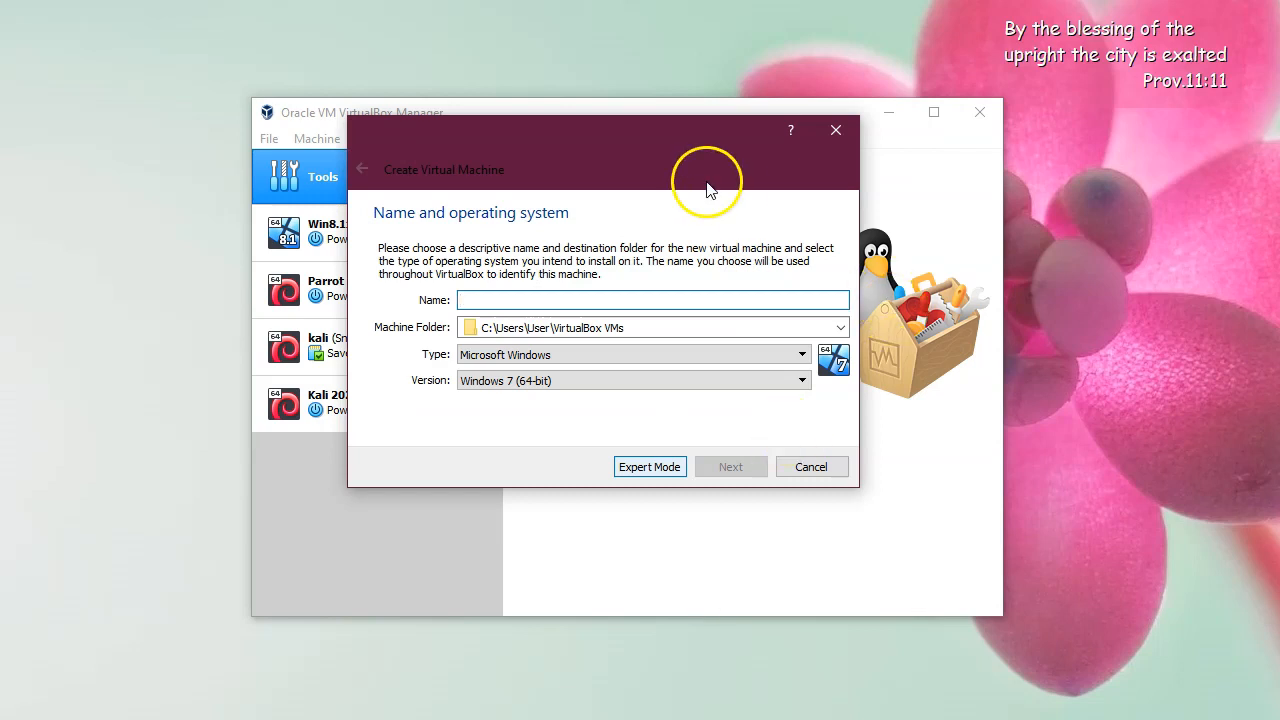
drag(625, 130, 655, 160)
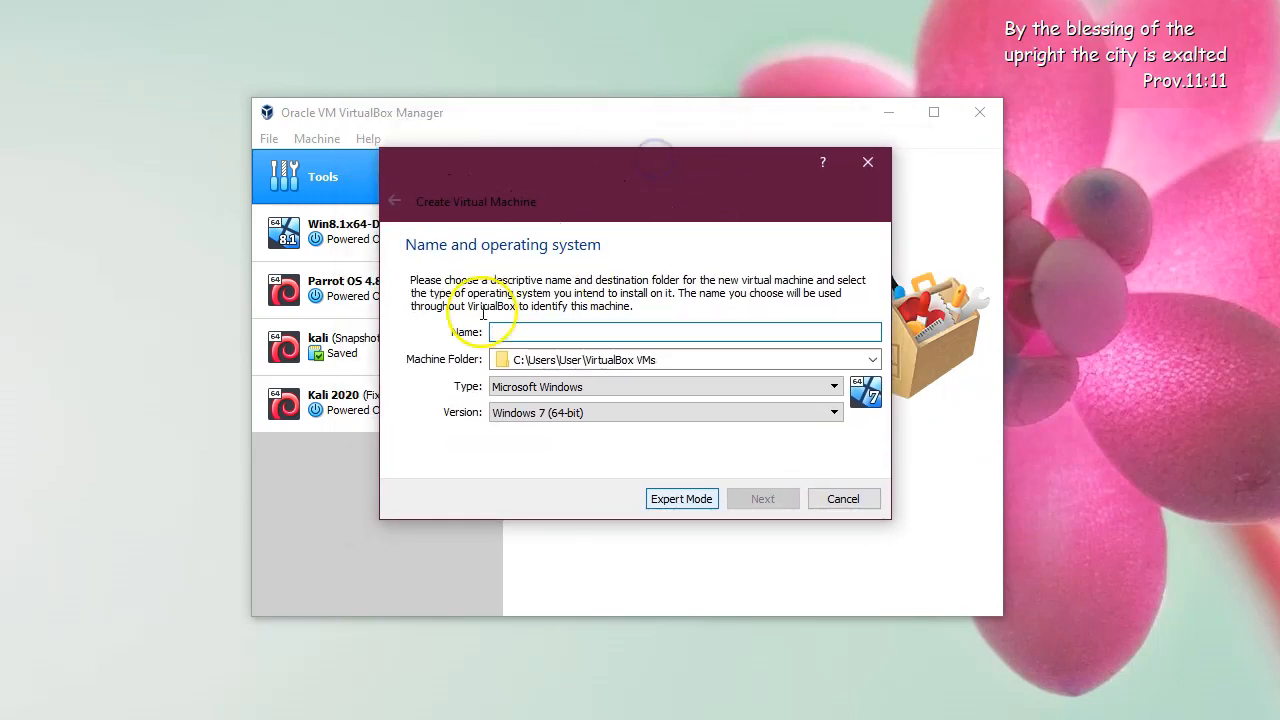
click(680, 499)
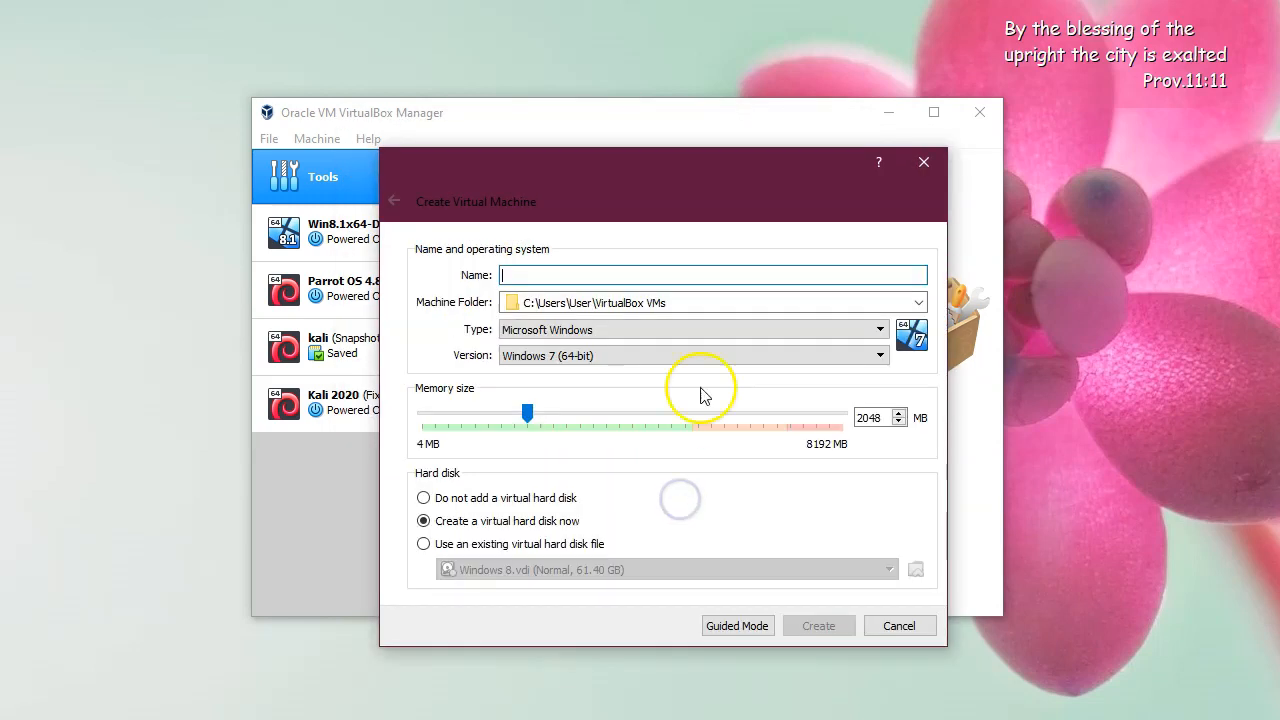
drag(702, 178, 664, 153)
Name the new virtual machine "Kali Linux 2020".
click(617, 233)
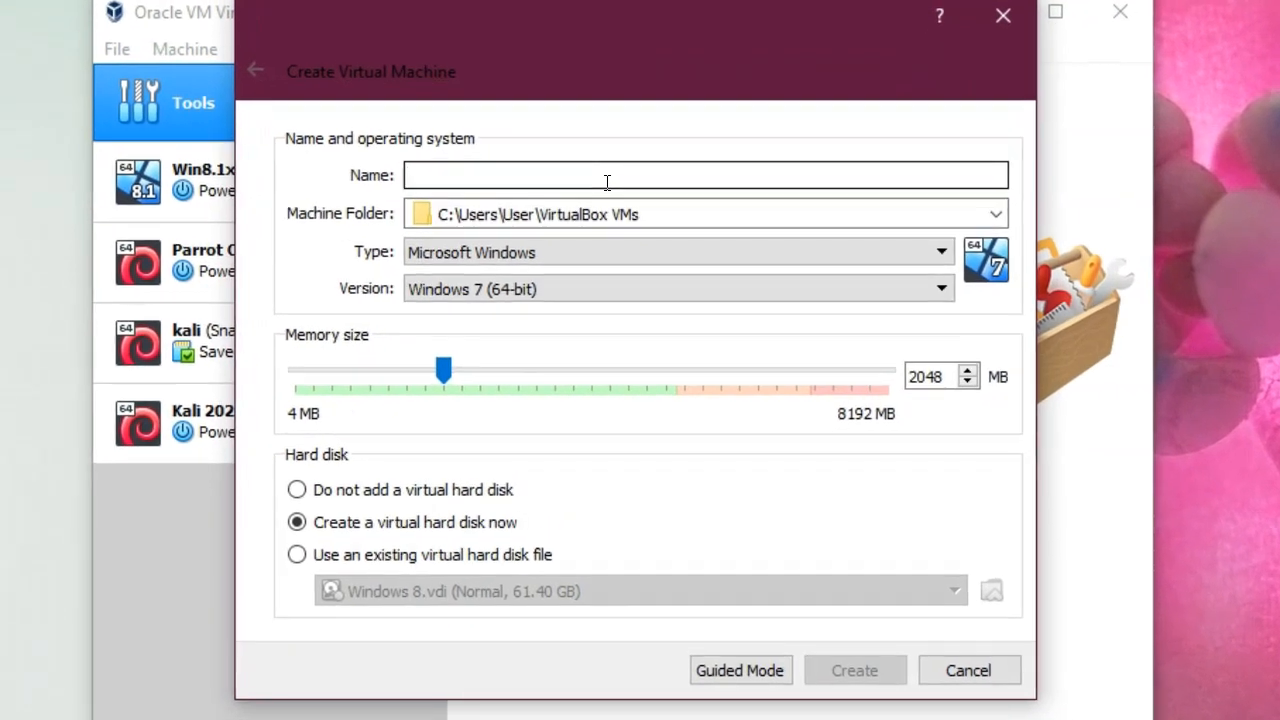
text(Kali)
key(BackSpace)
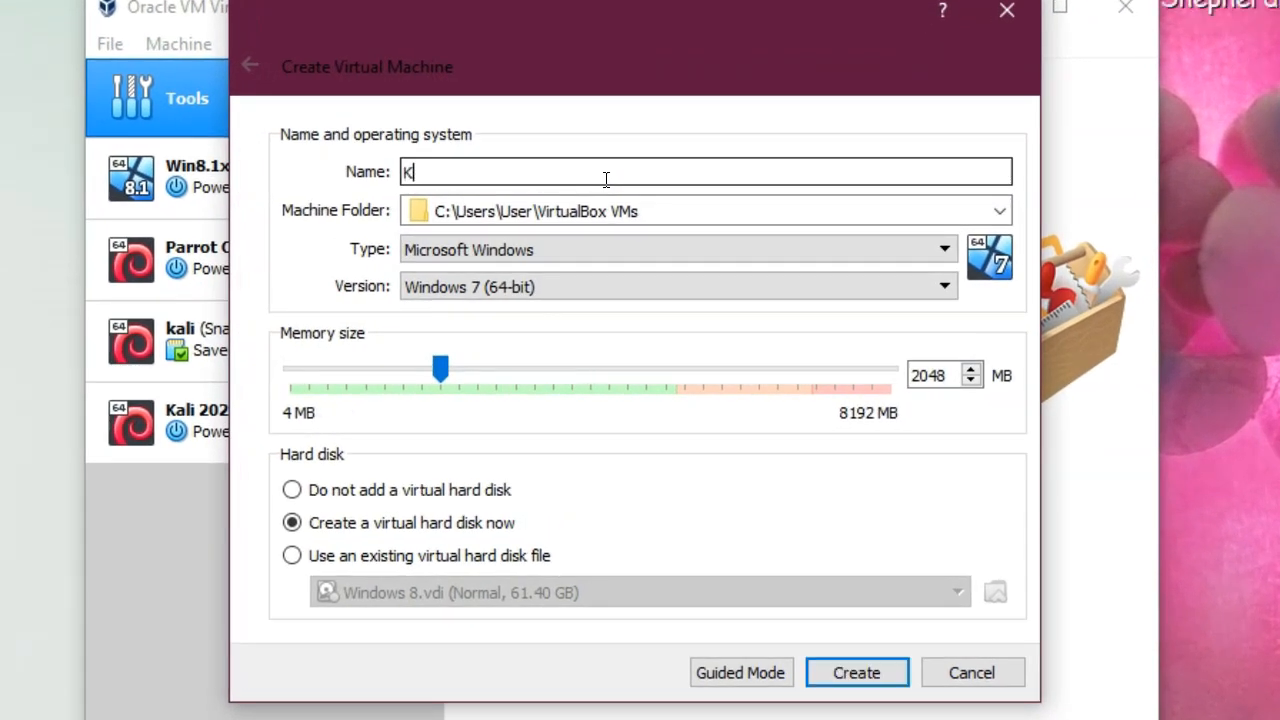
text(i Linux)
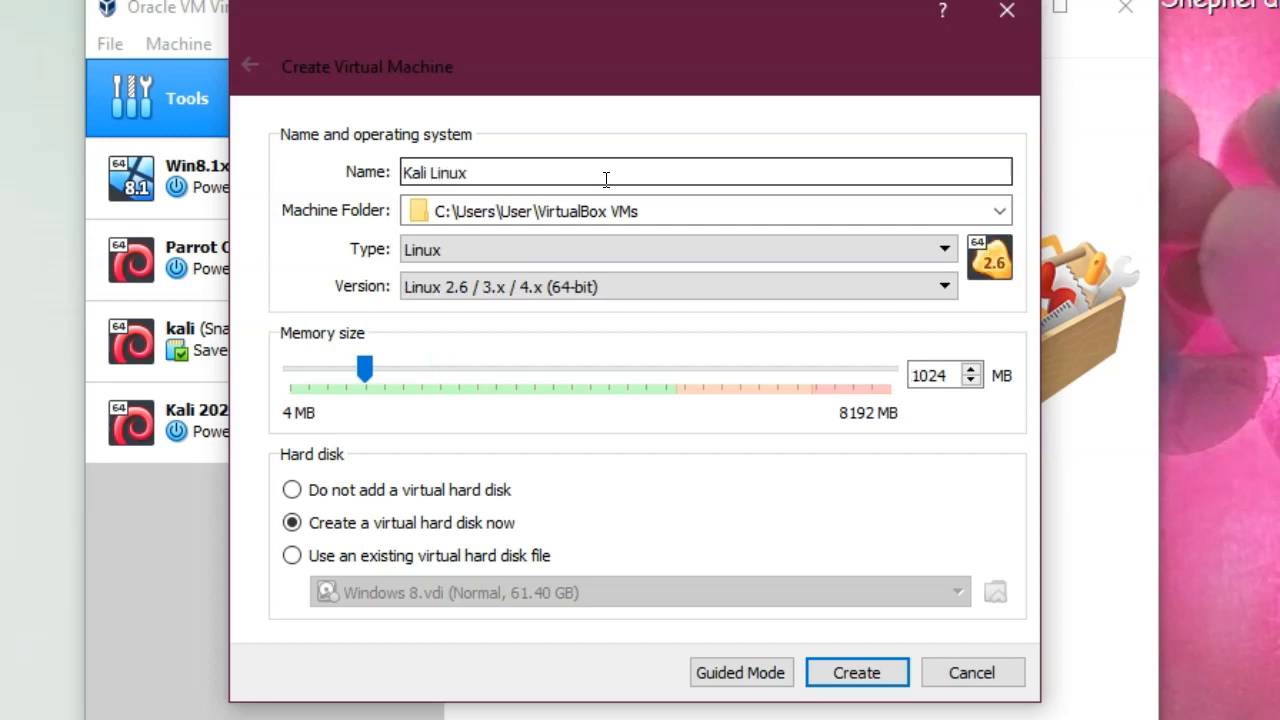
text( 2020)
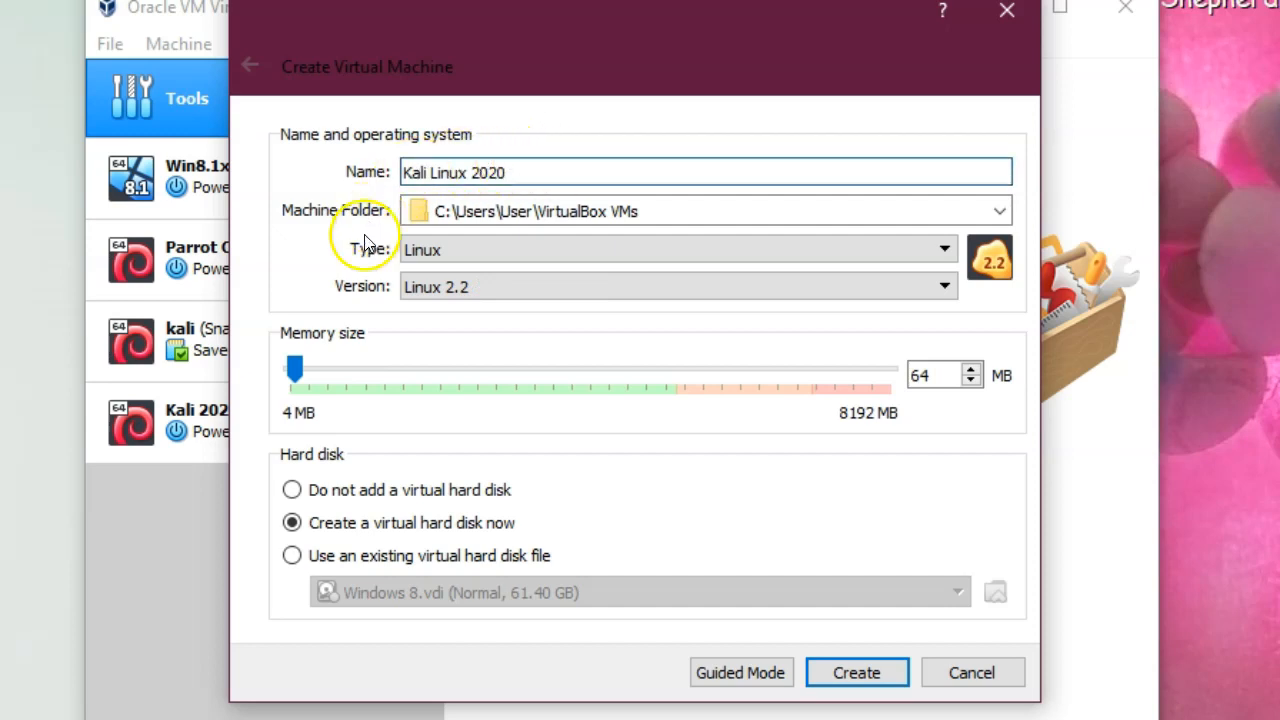
Set the operating system type to Linux and the version to Debian (64-bit).
click(474, 250)
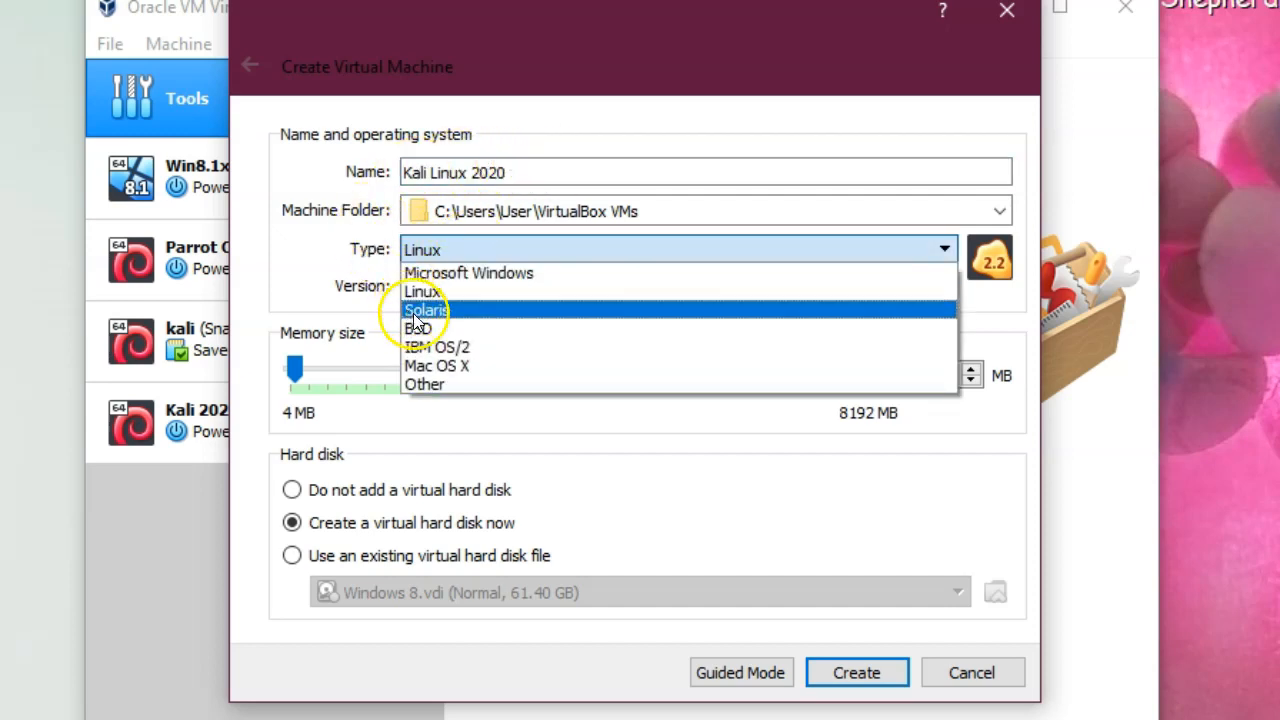
click(473, 293)
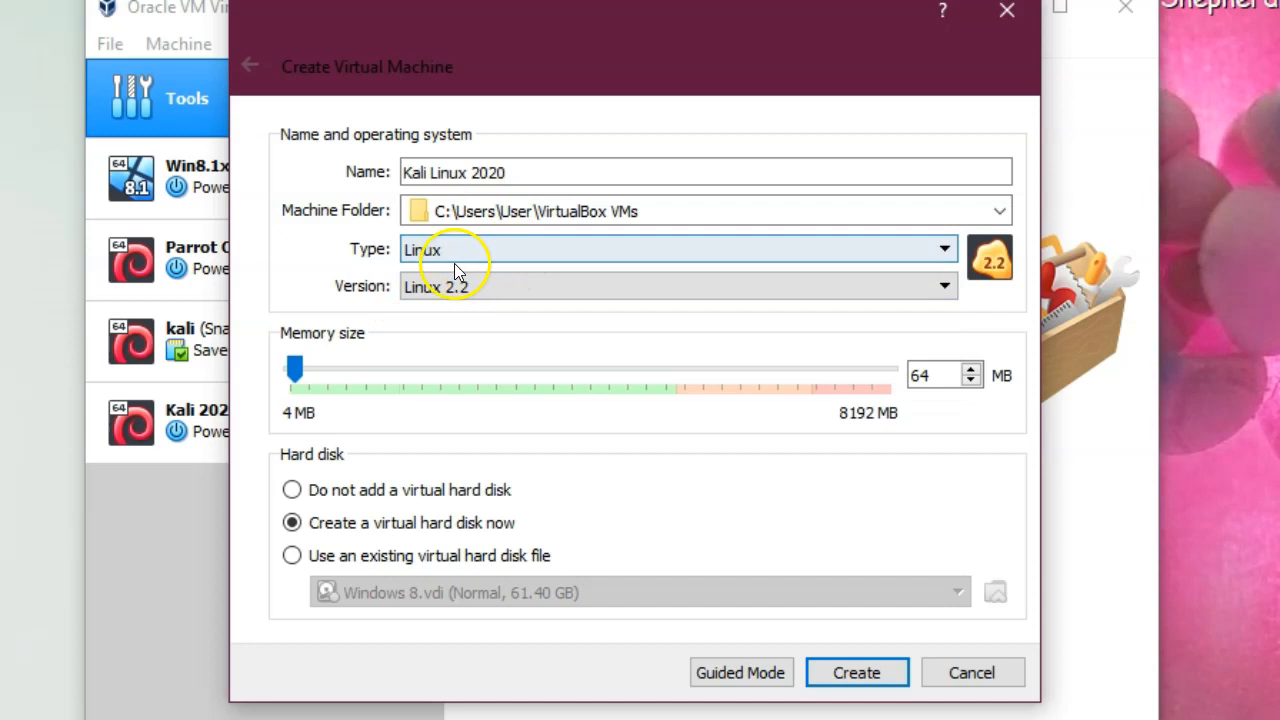
click(465, 288)
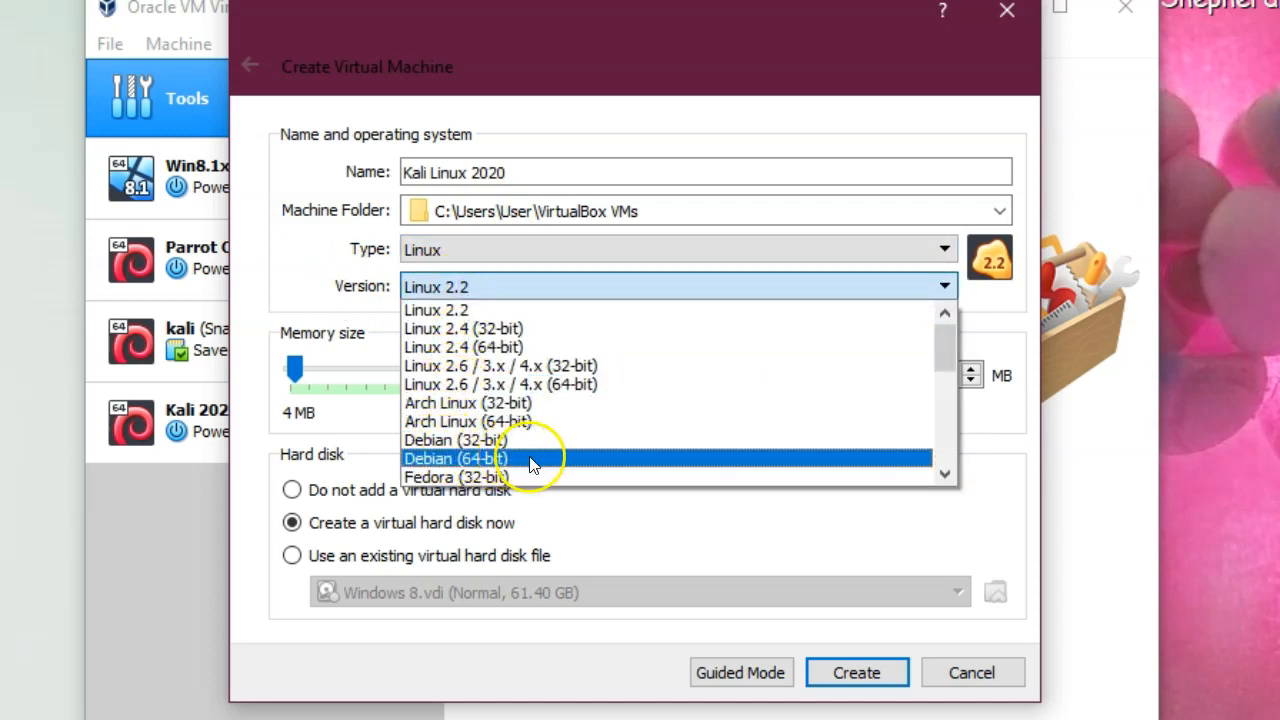
click(457, 458)
click(565, 289)
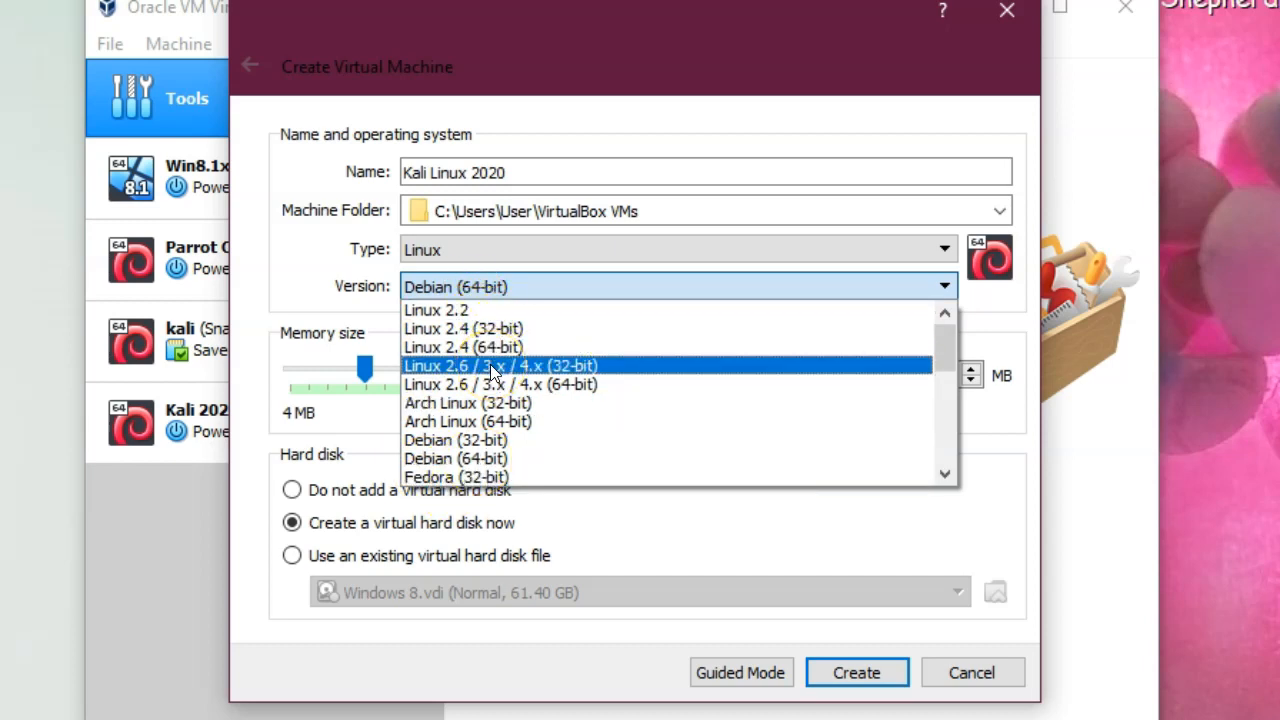
click(508, 288)
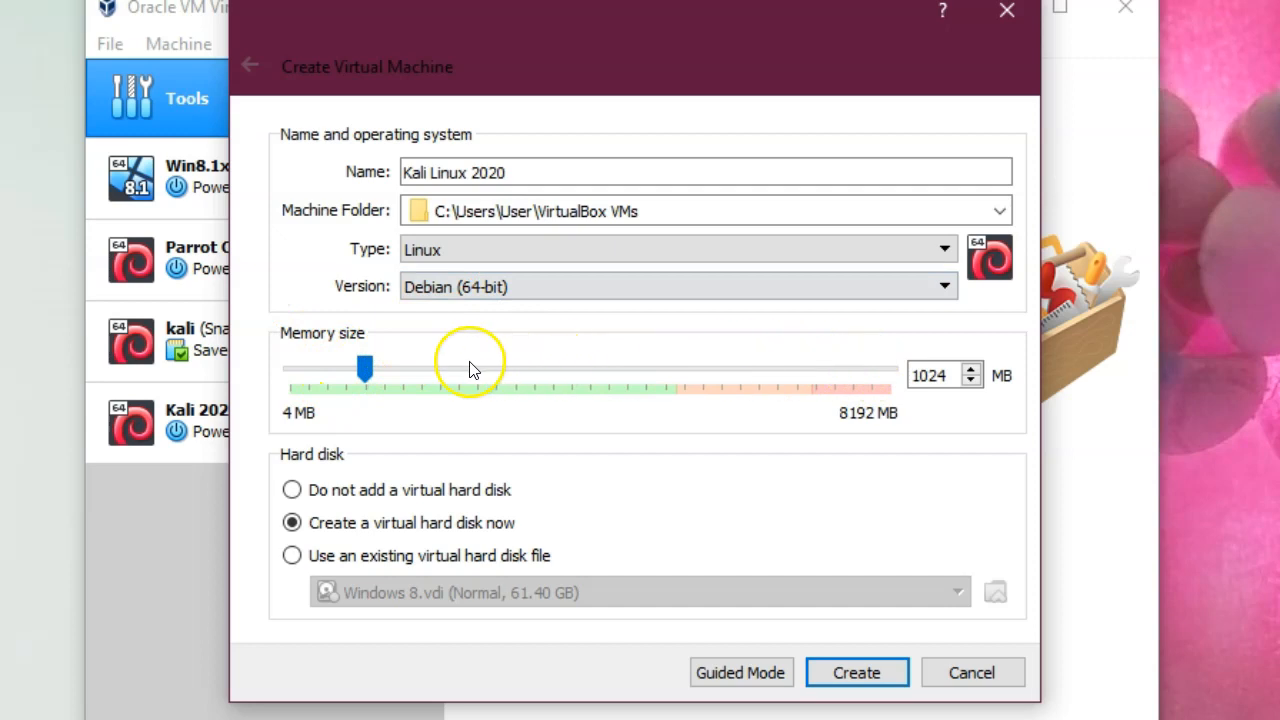
Set the memory size to 4096 MB and proceed to creating the machine's virtual hard disk.
click(366, 362)
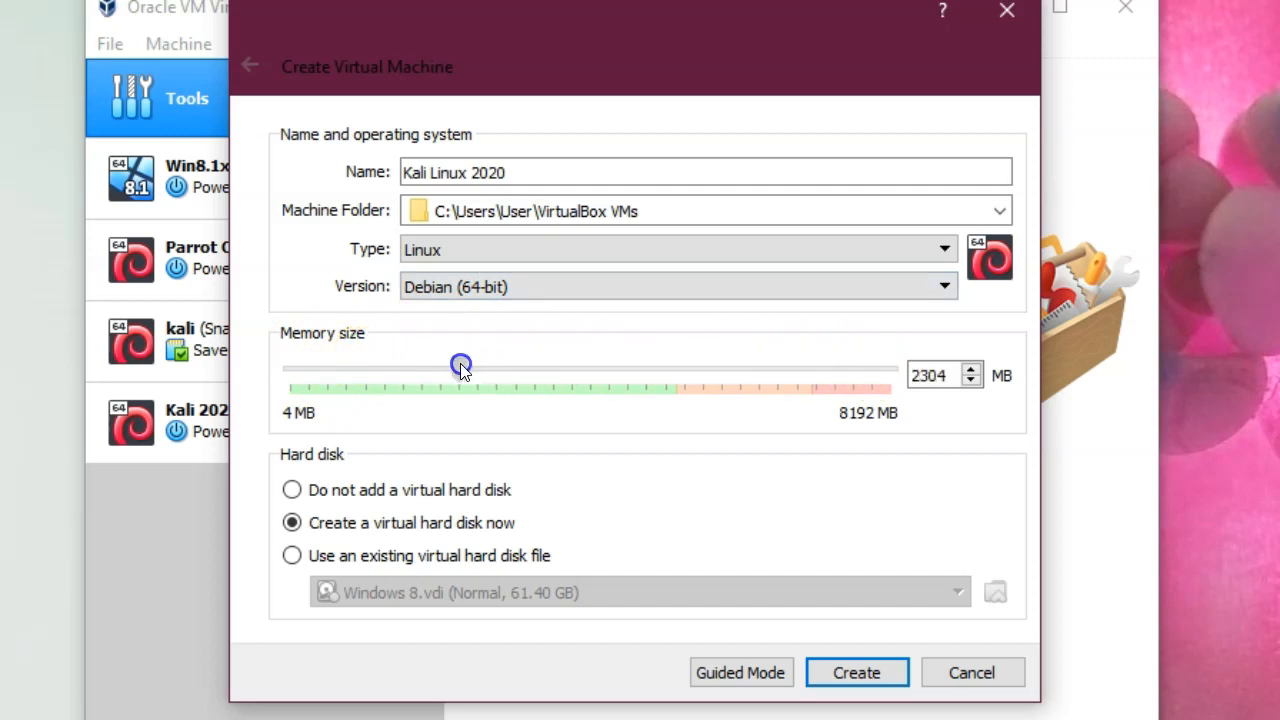
drag(451, 370, 551, 370)
drag(590, 375, 588, 380)
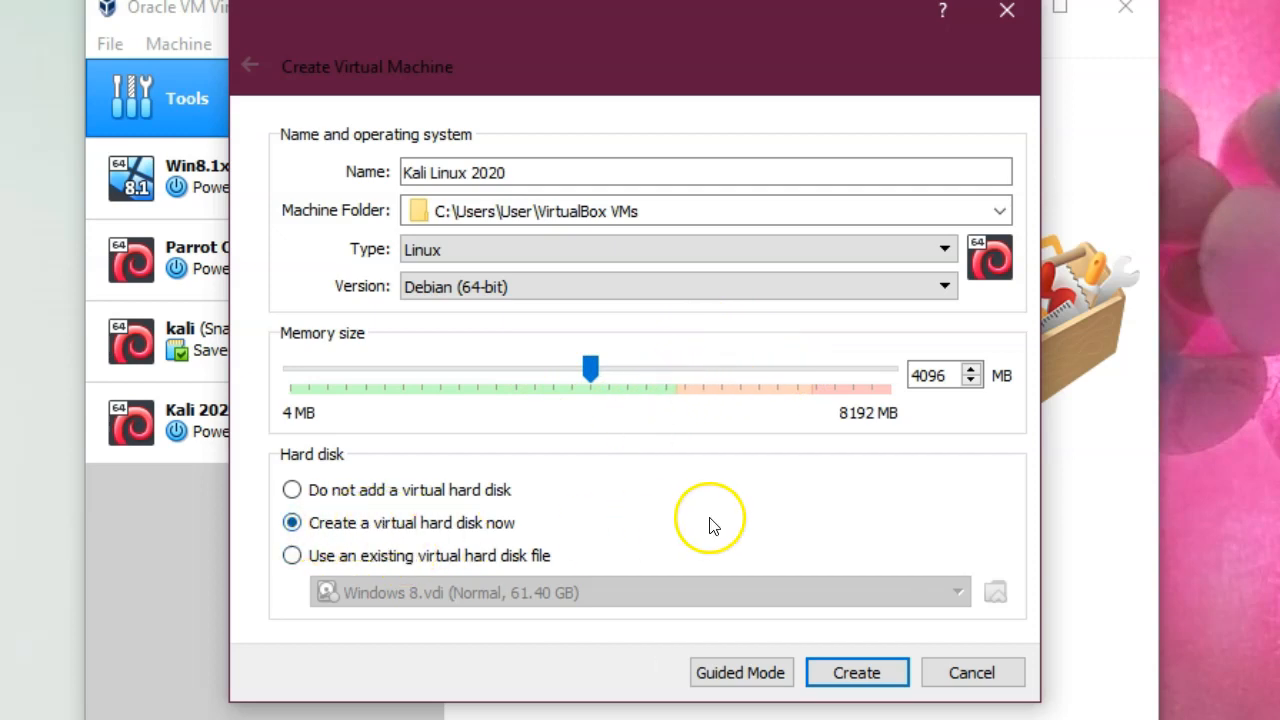
click(868, 675)
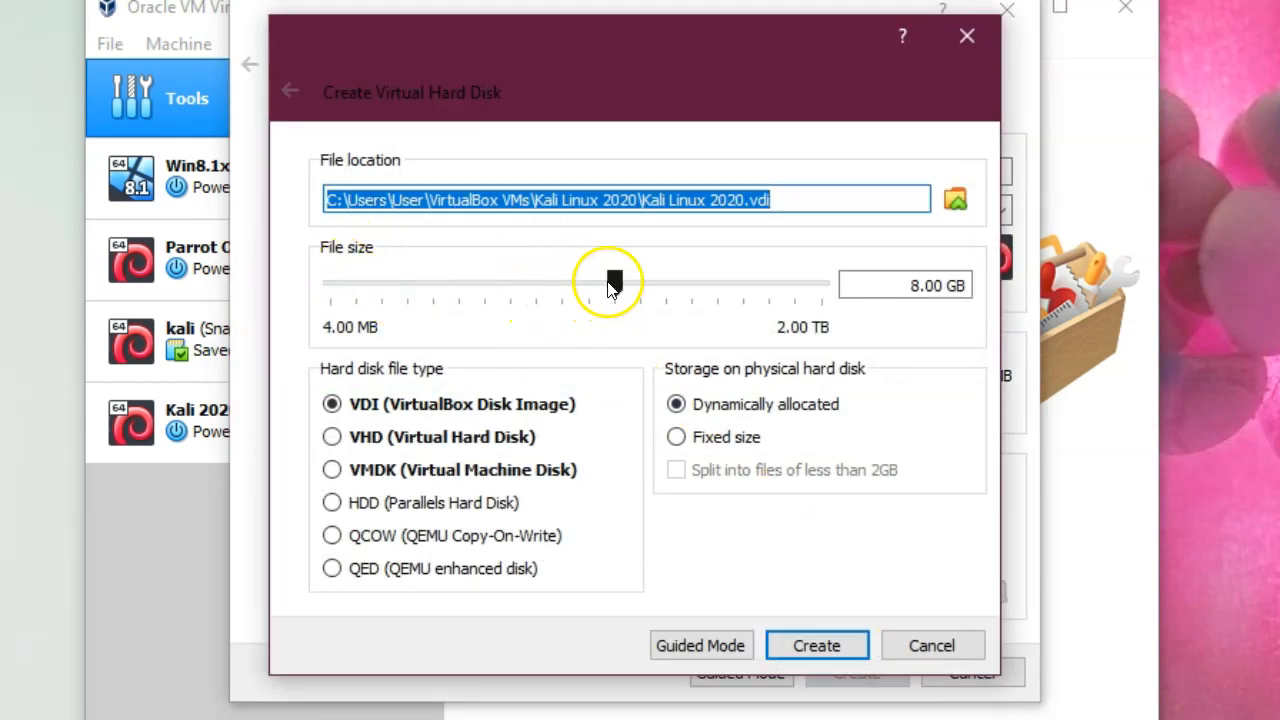
Set the virtual hard disk size to about 30.79 GB and create it as a dynamically allocated VDI.
drag(614, 281, 661, 283)
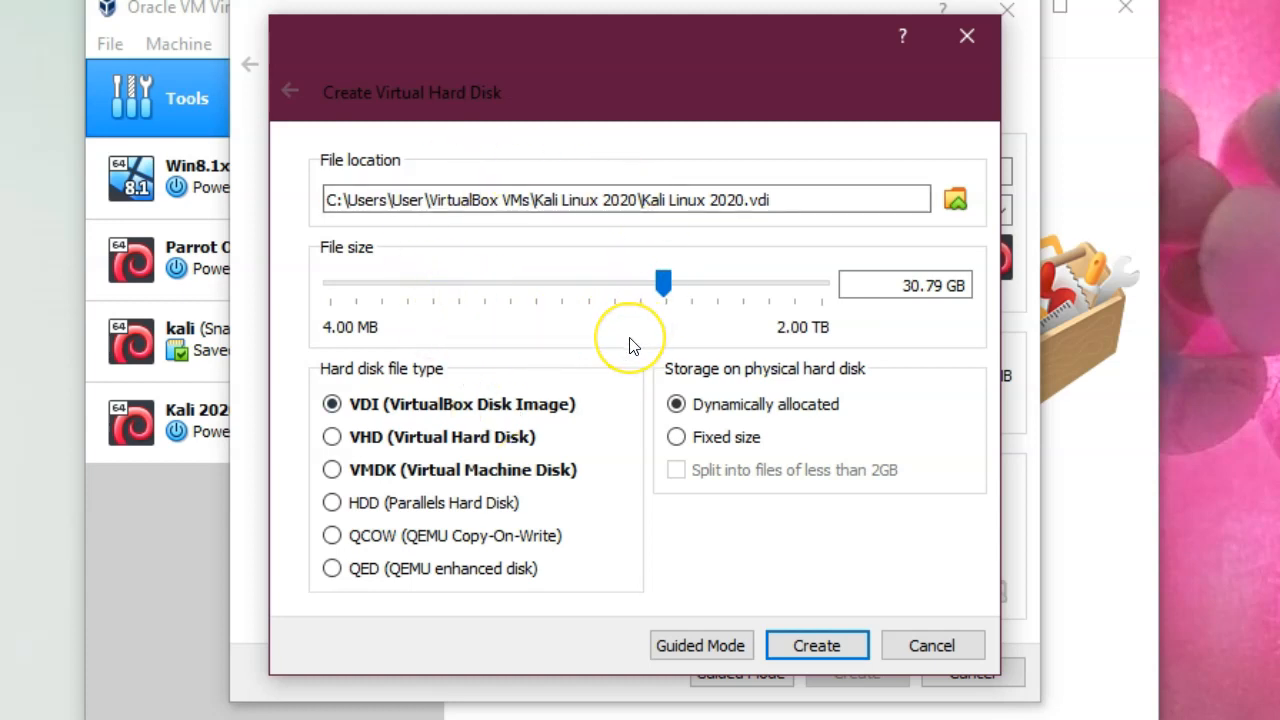
click(819, 644)
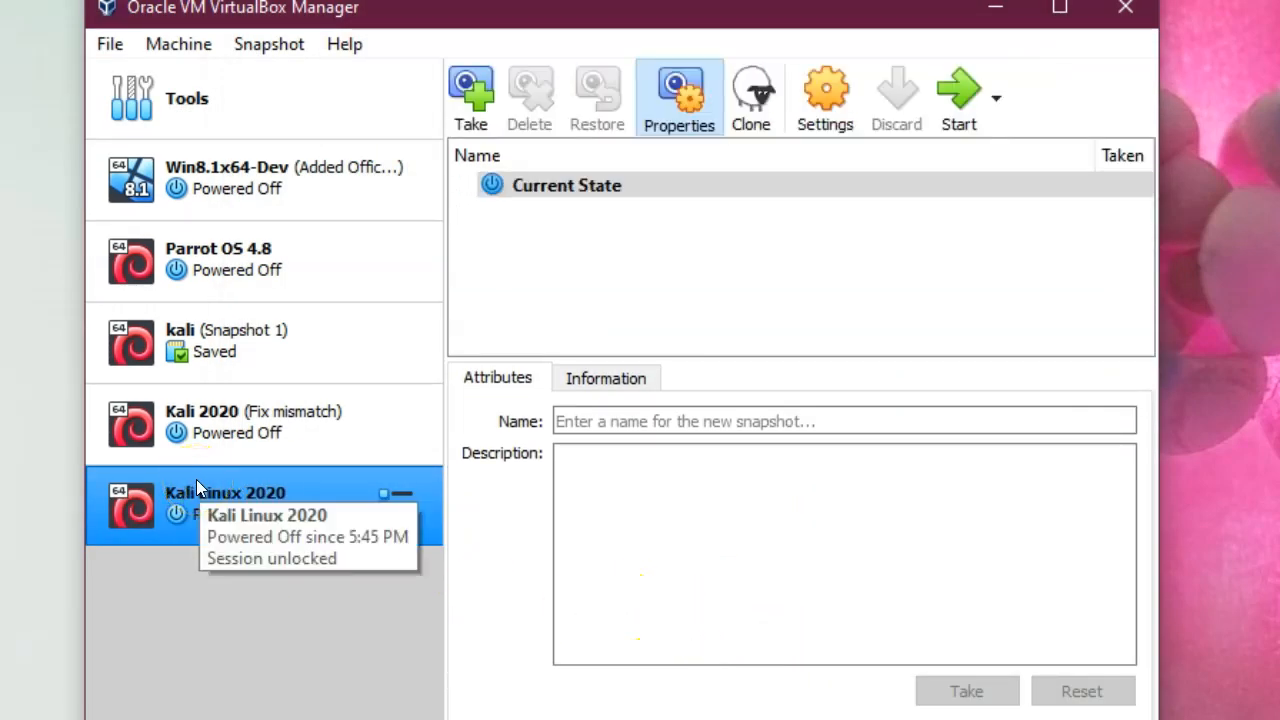
Attach kali-linux-2020.2-installer-amd64.iso from the VMs folder to the empty optical drive in the Kali Linux 2020 machine's storage settings and save them.
click(256, 509)
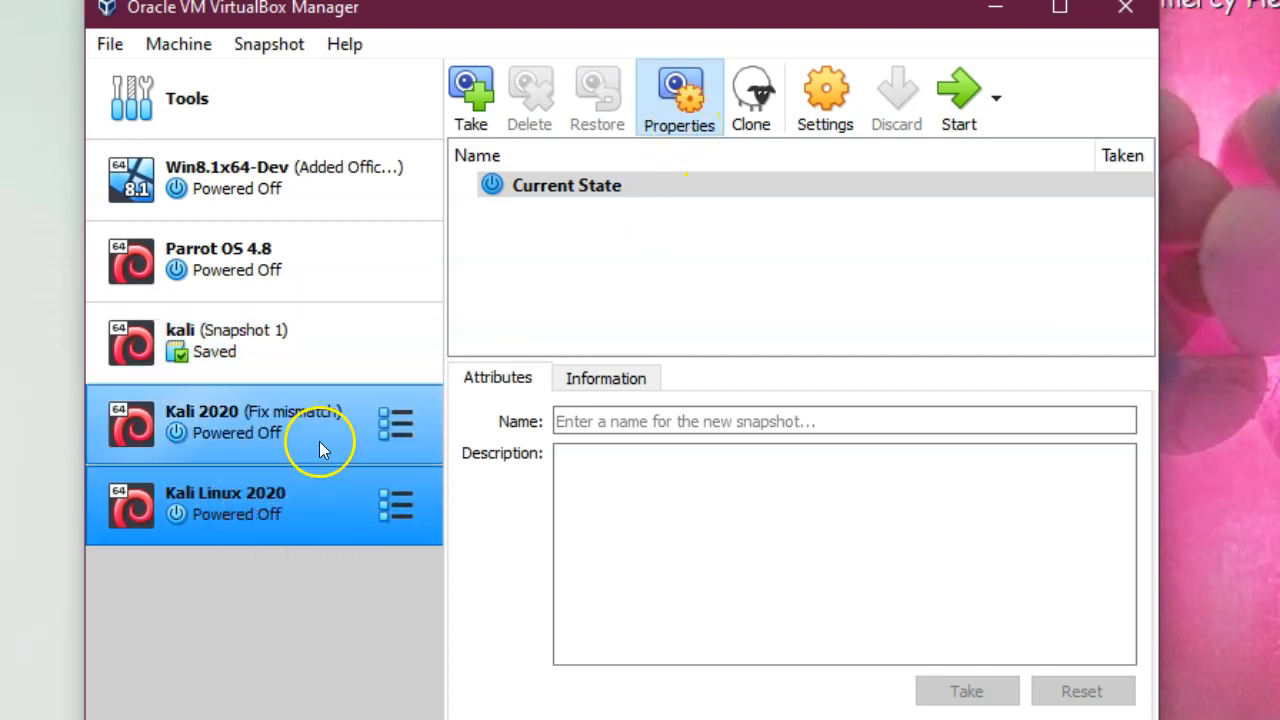
click(836, 89)
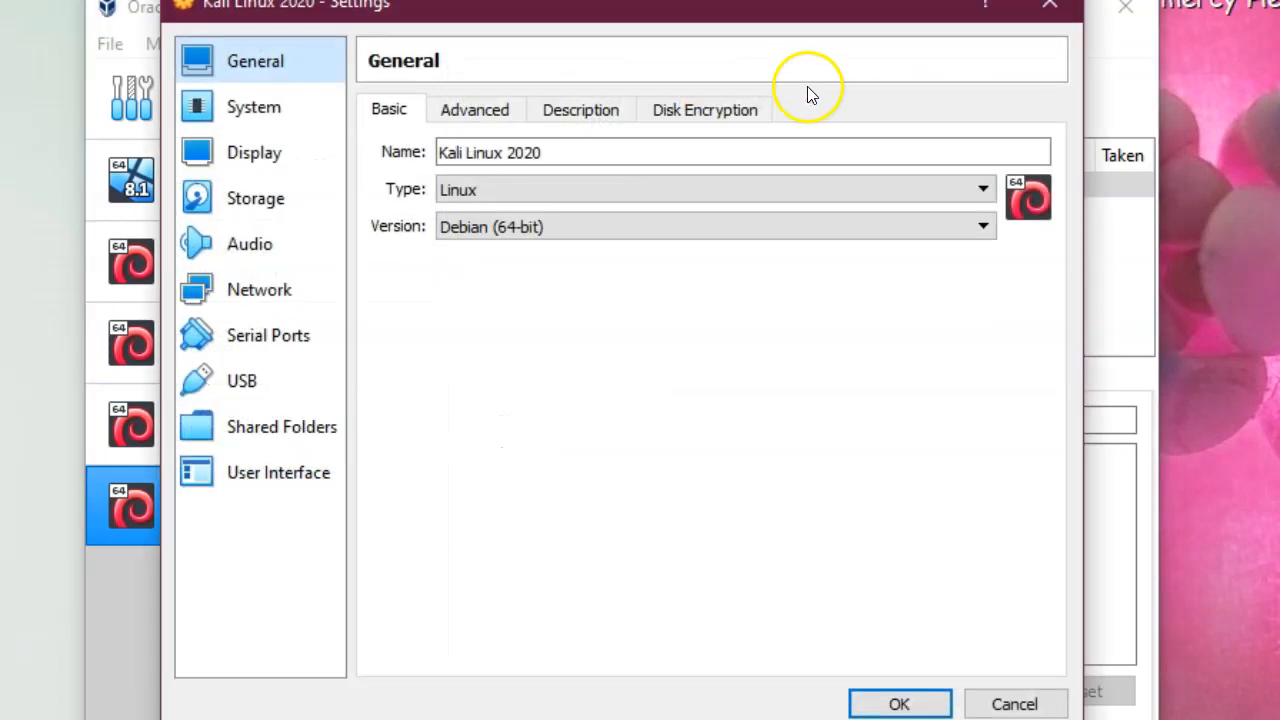
click(256, 197)
click(460, 172)
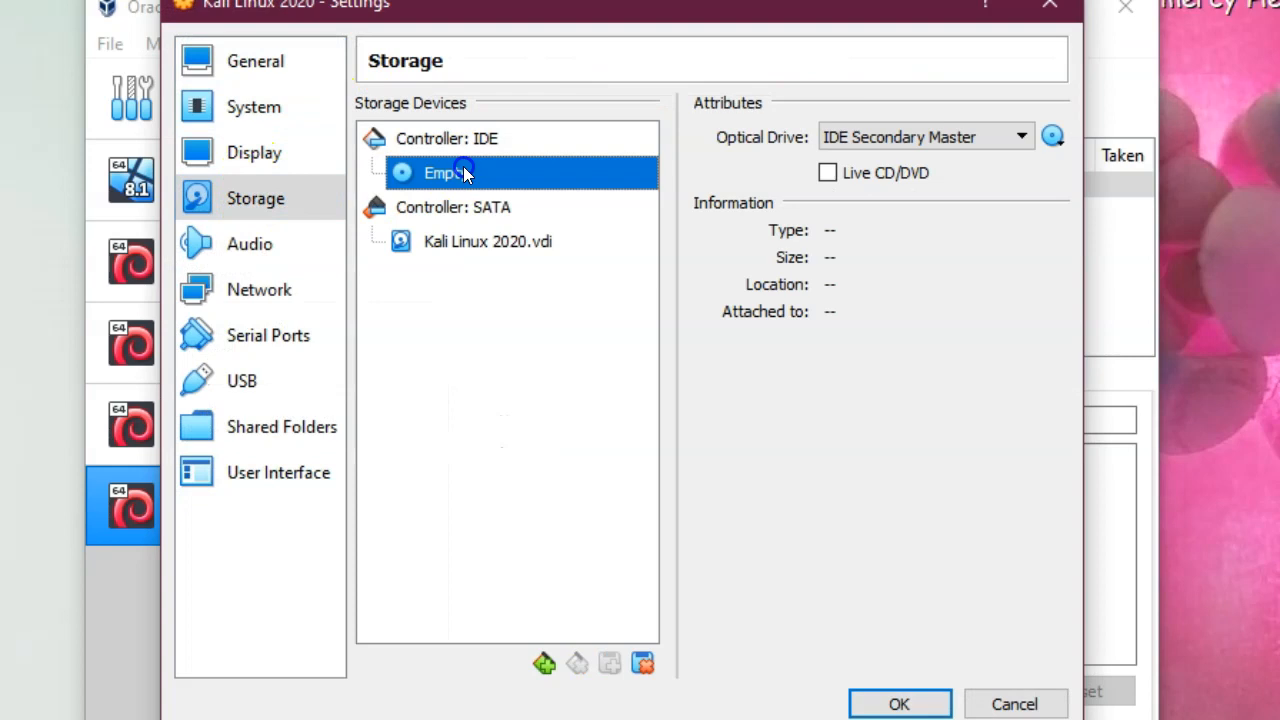
click(1052, 136)
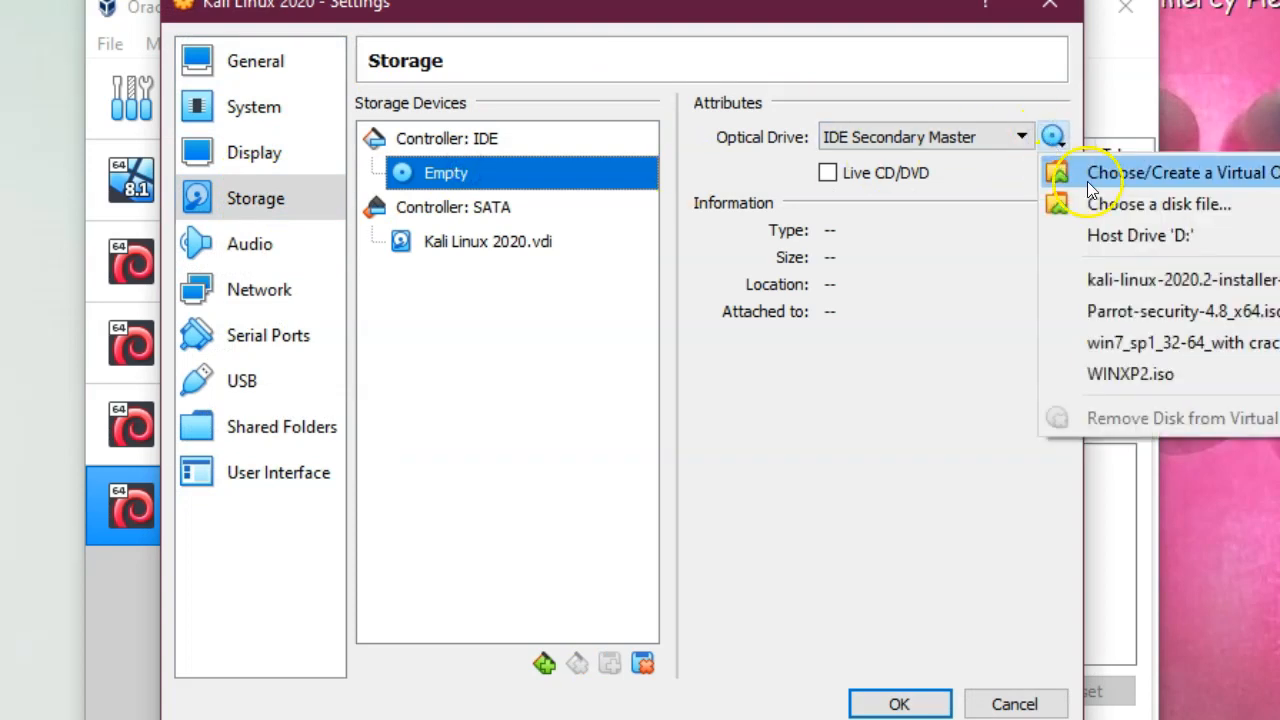
click(1171, 176)
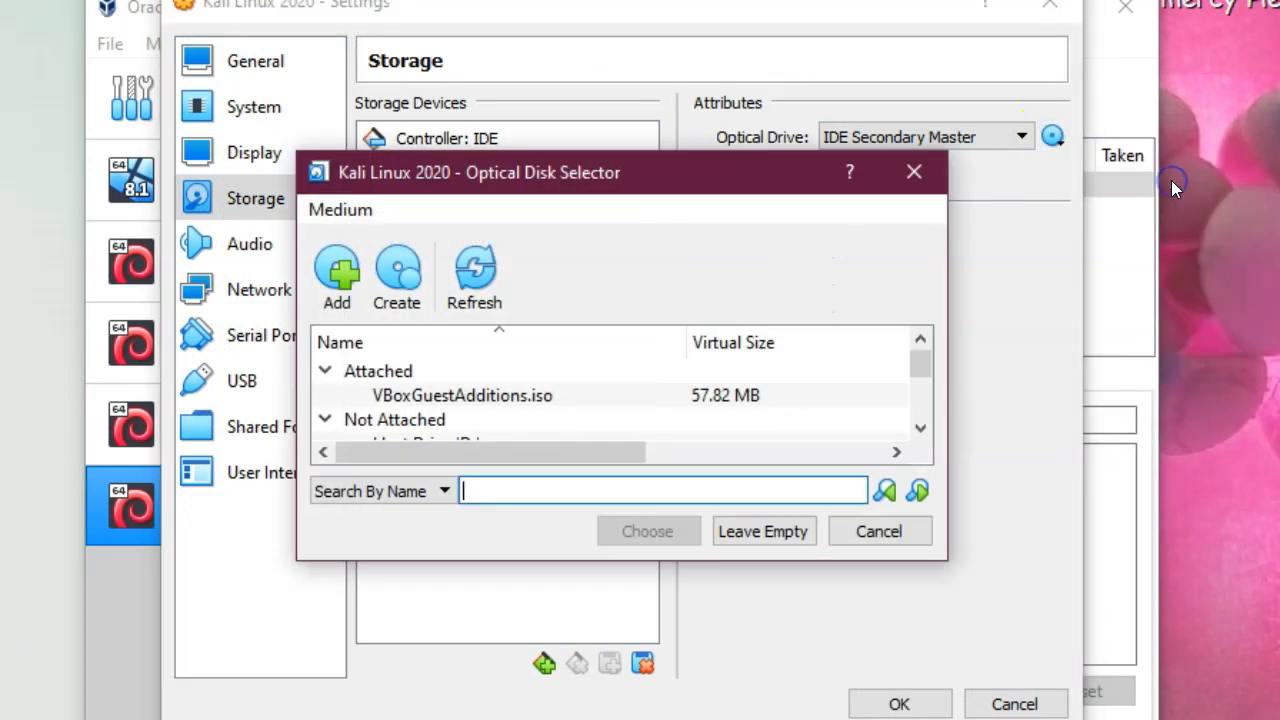
click(333, 285)
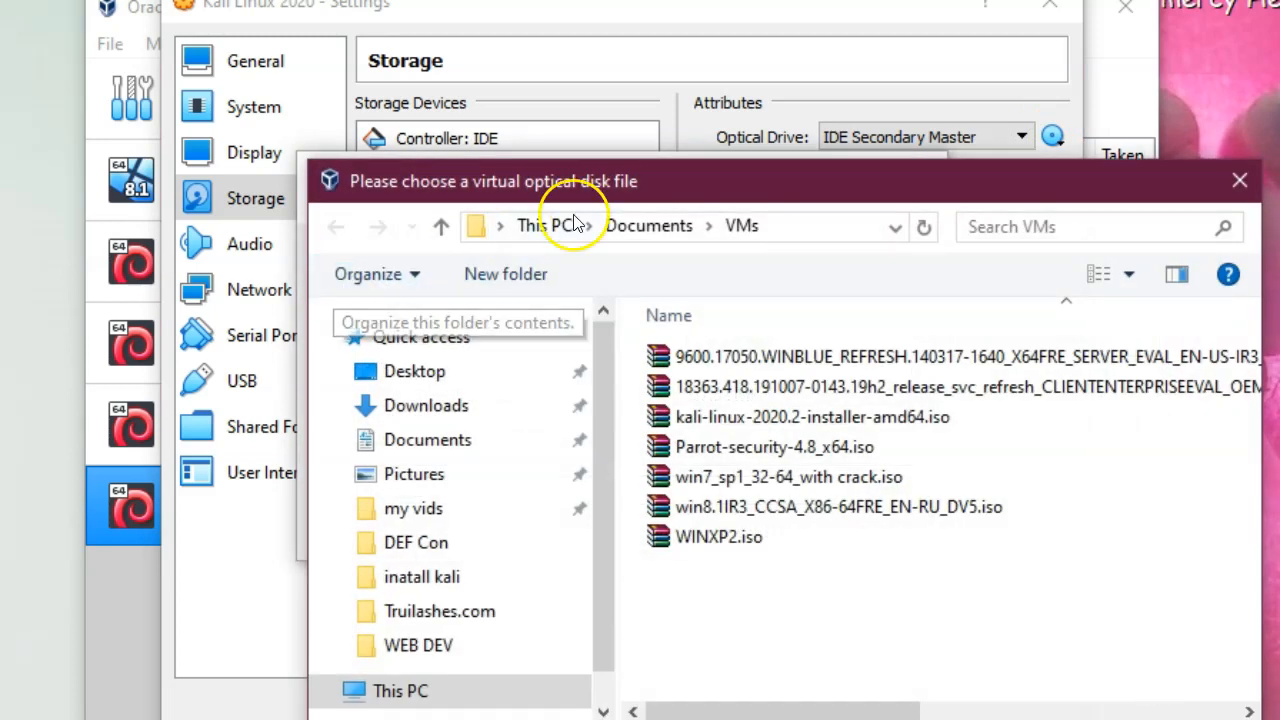
drag(652, 183, 496, 48)
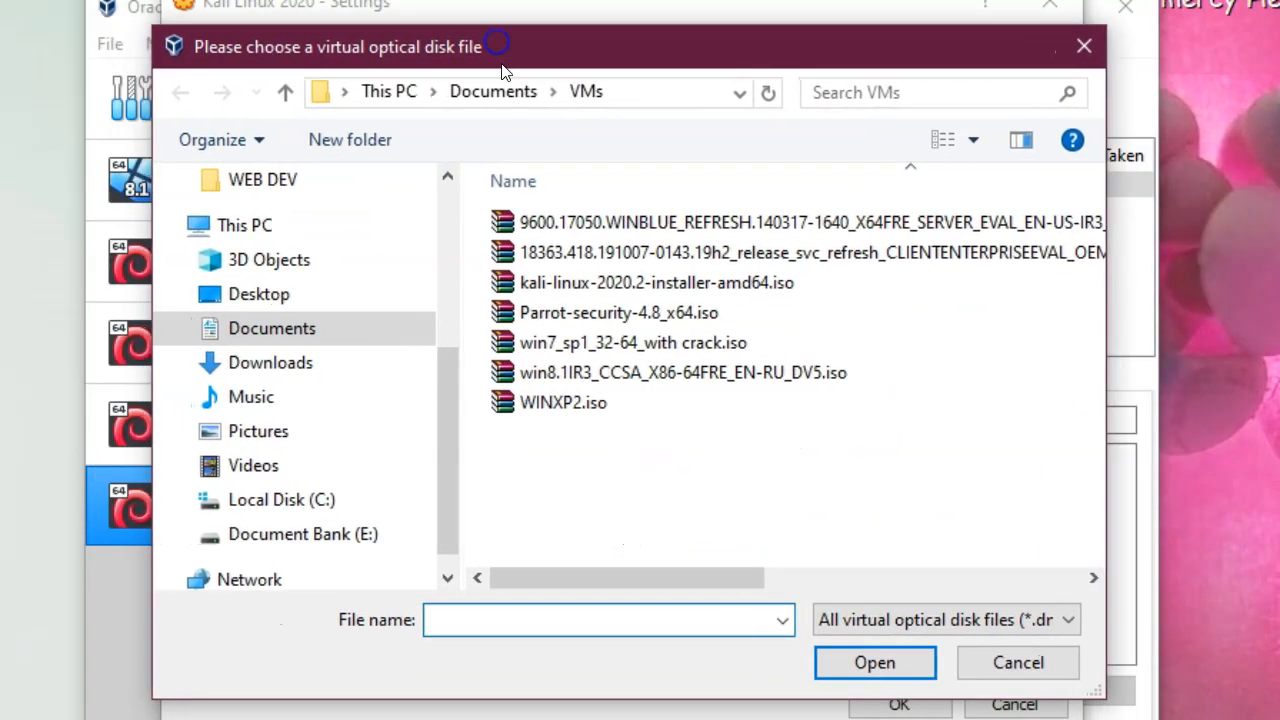
click(632, 287)
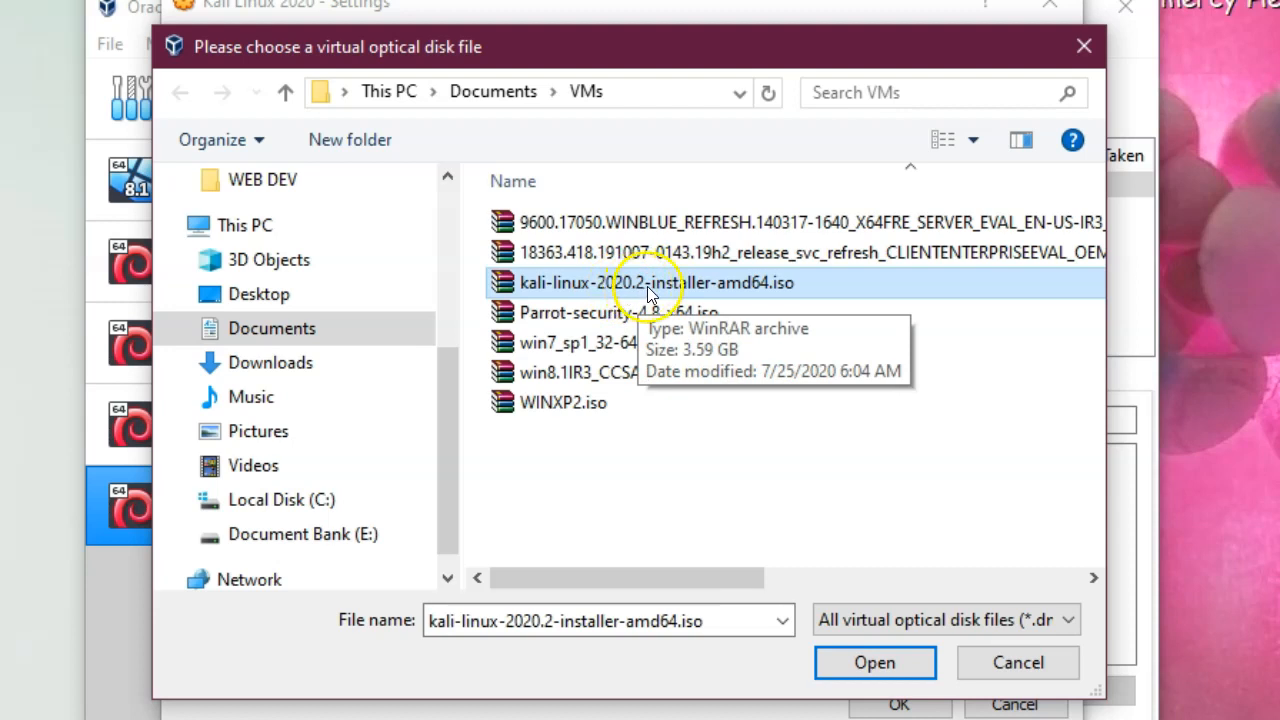
click(866, 661)
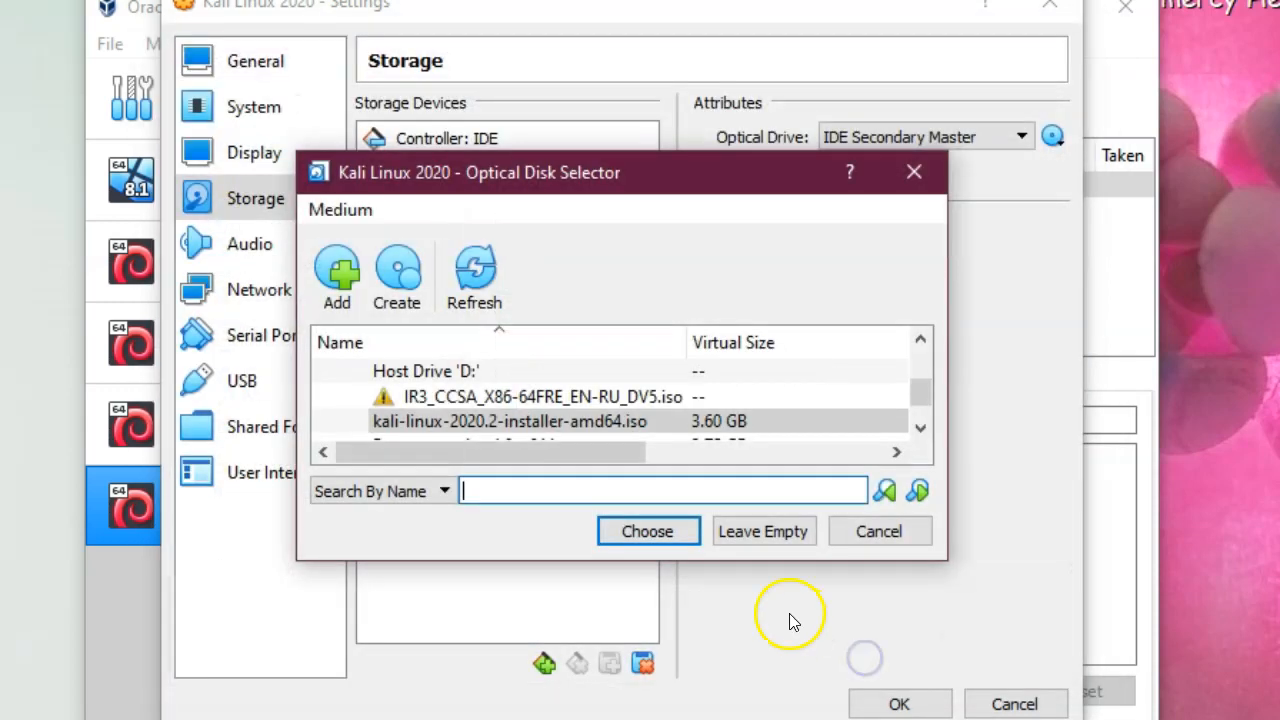
click(662, 540)
click(893, 703)
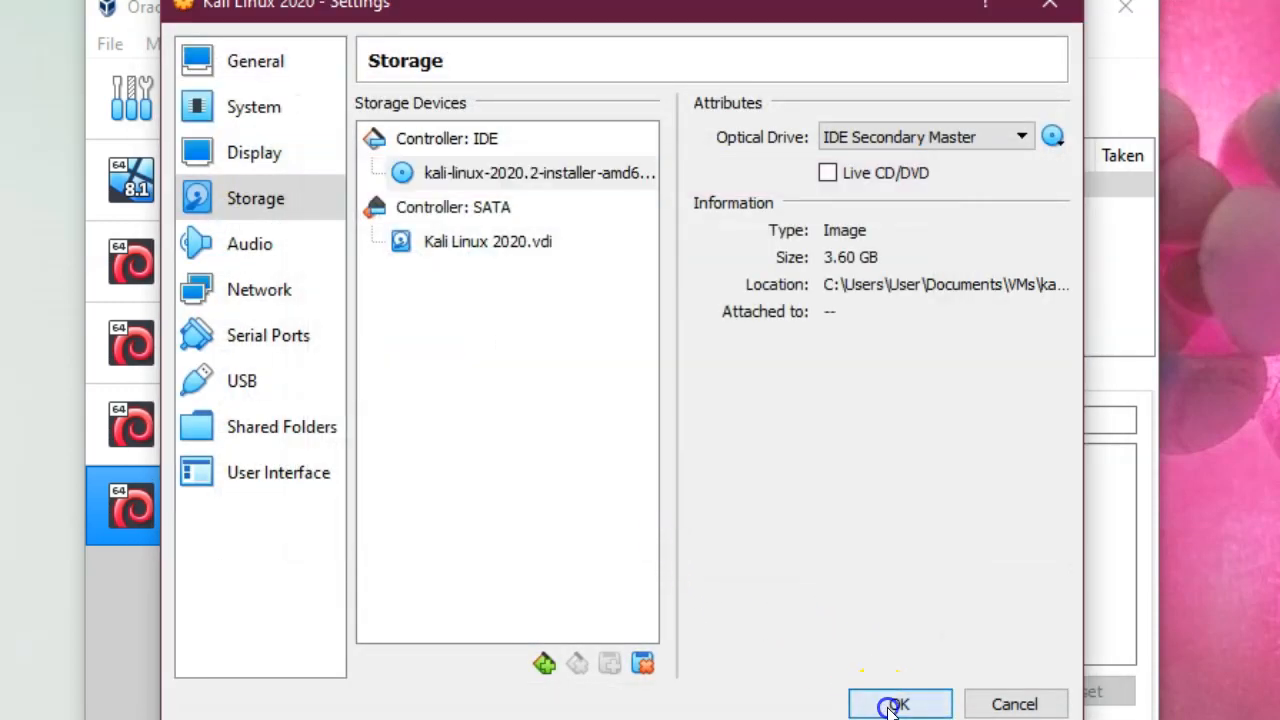
Start the Kali Linux 2020 machine, dismiss the start-up disk selection and launch the graphical install.
click(346, 508)
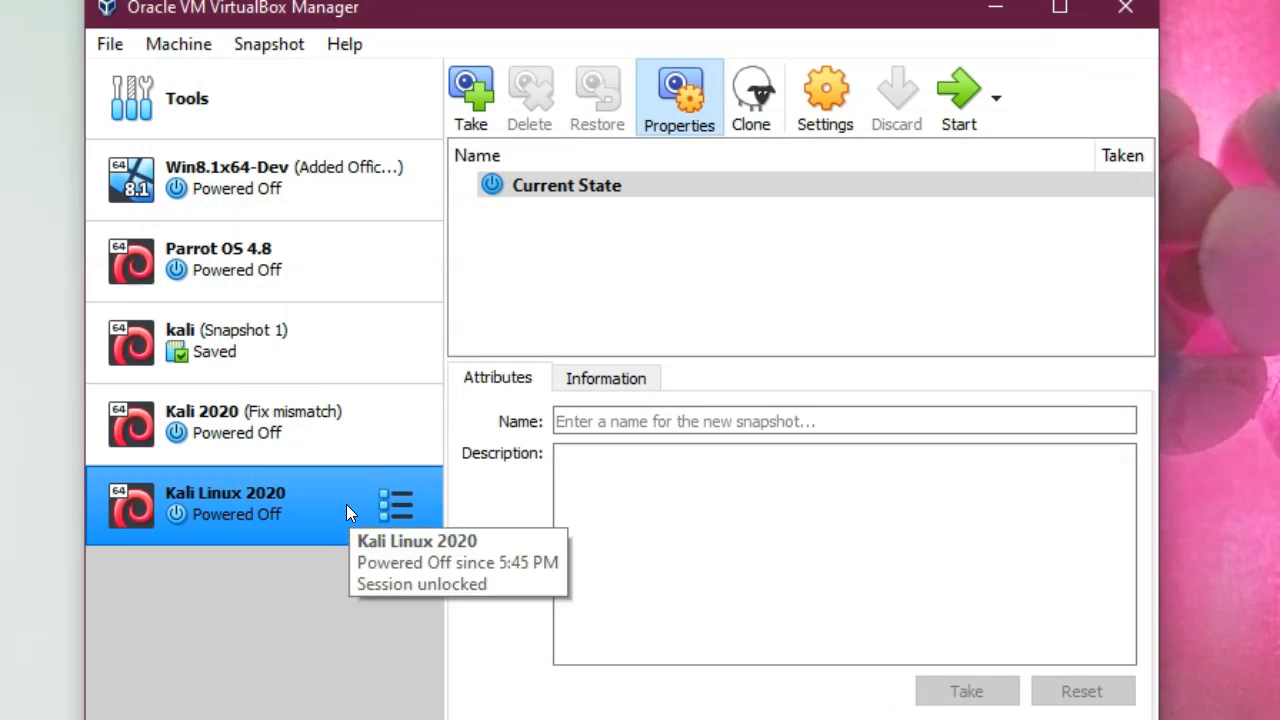
double_click(282, 512)
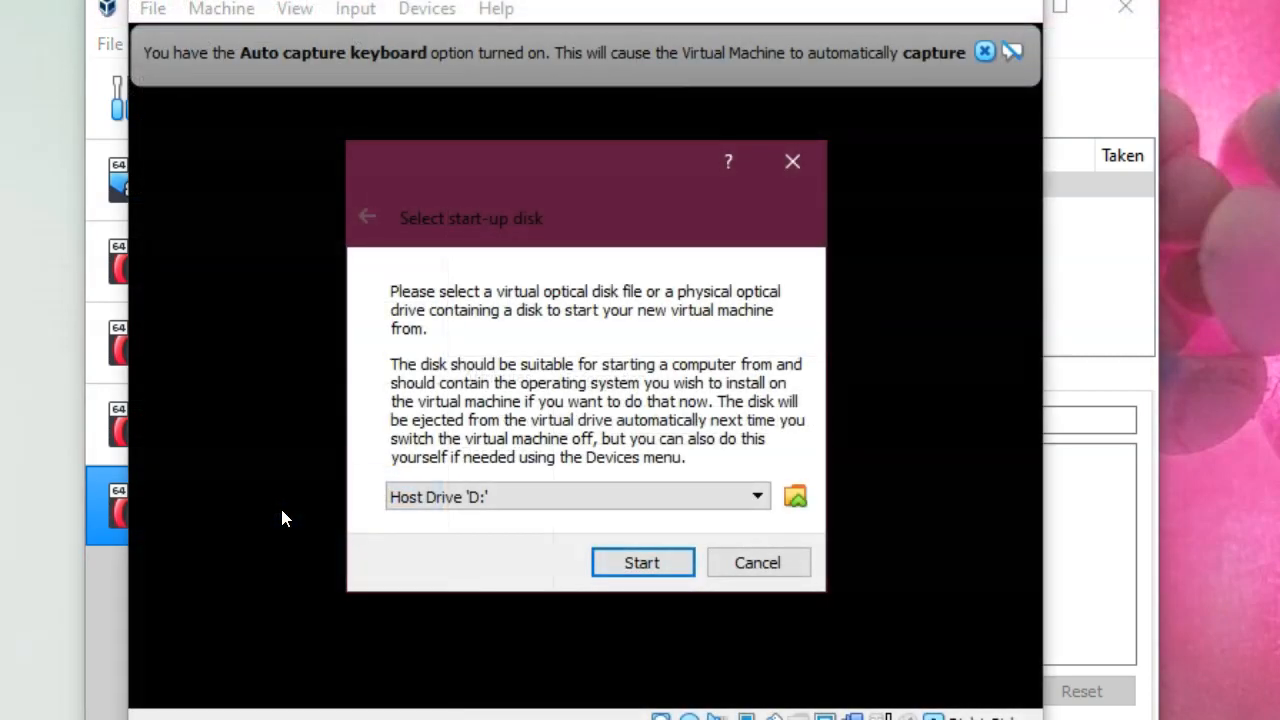
click(752, 562)
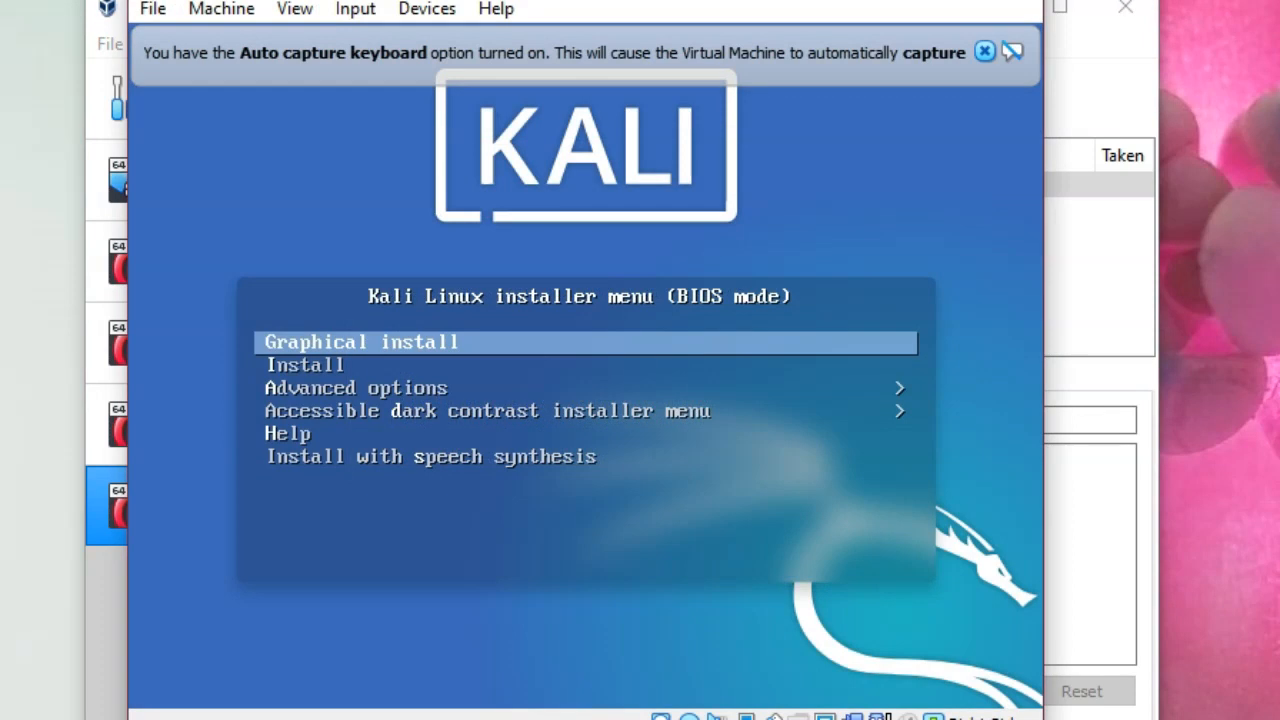
key(Return)
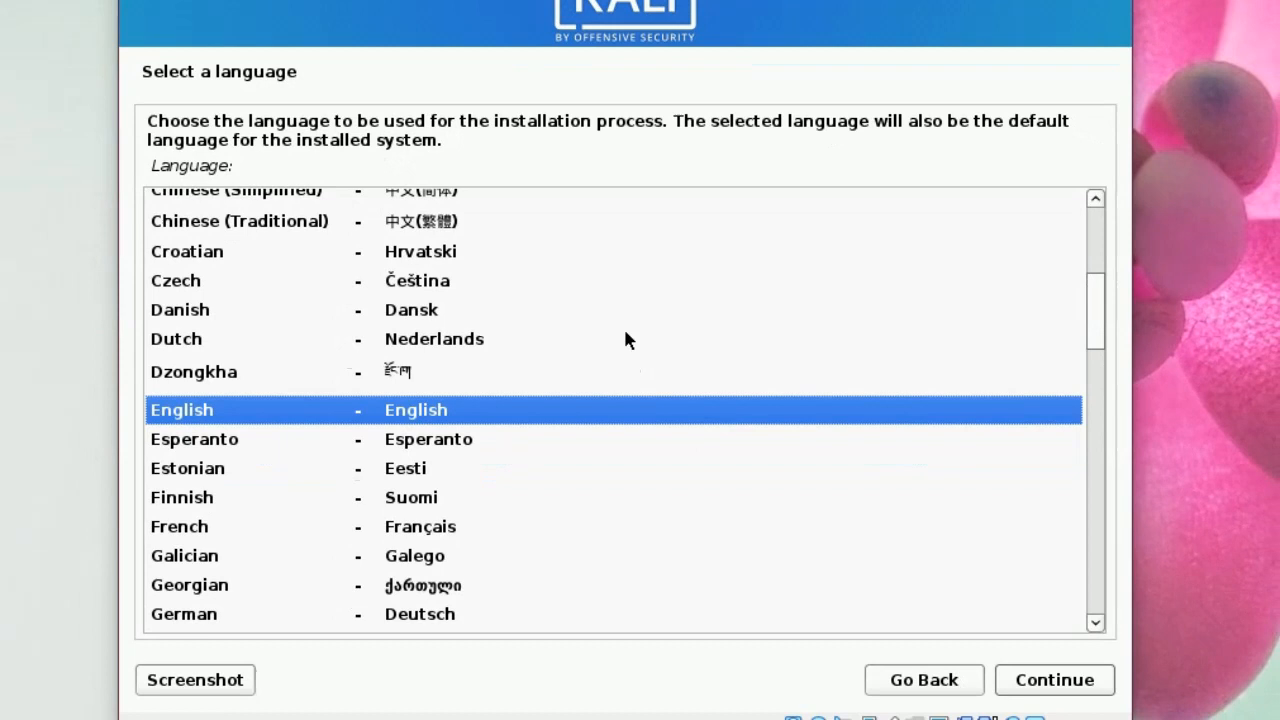
Accept English as the installer language, United States as the location and American English as the keymap.
key(Return)
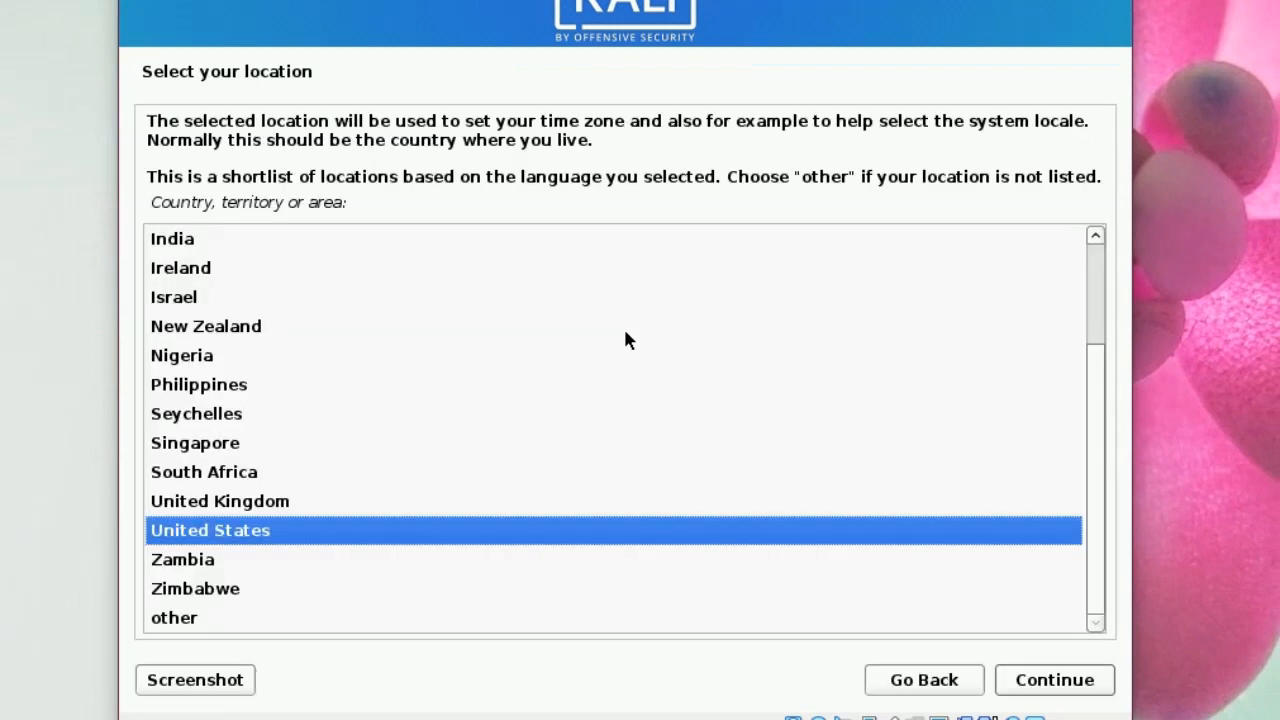
key(Return)
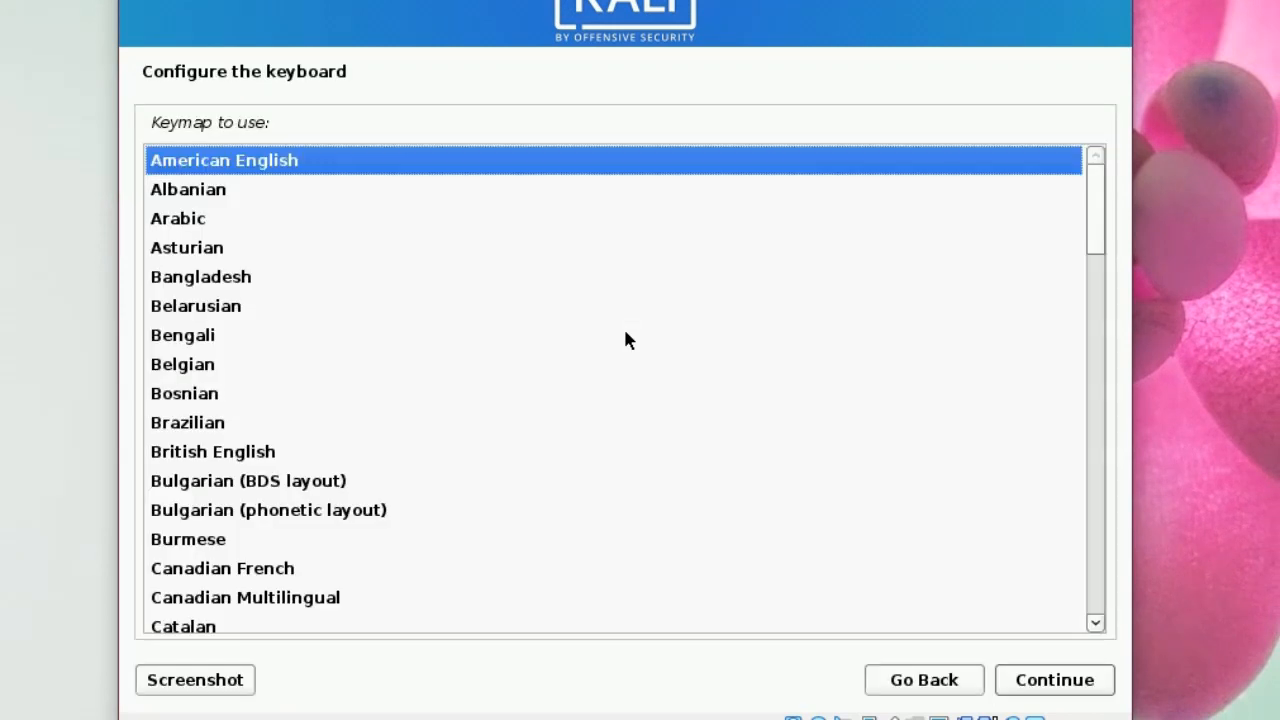
key(Return)
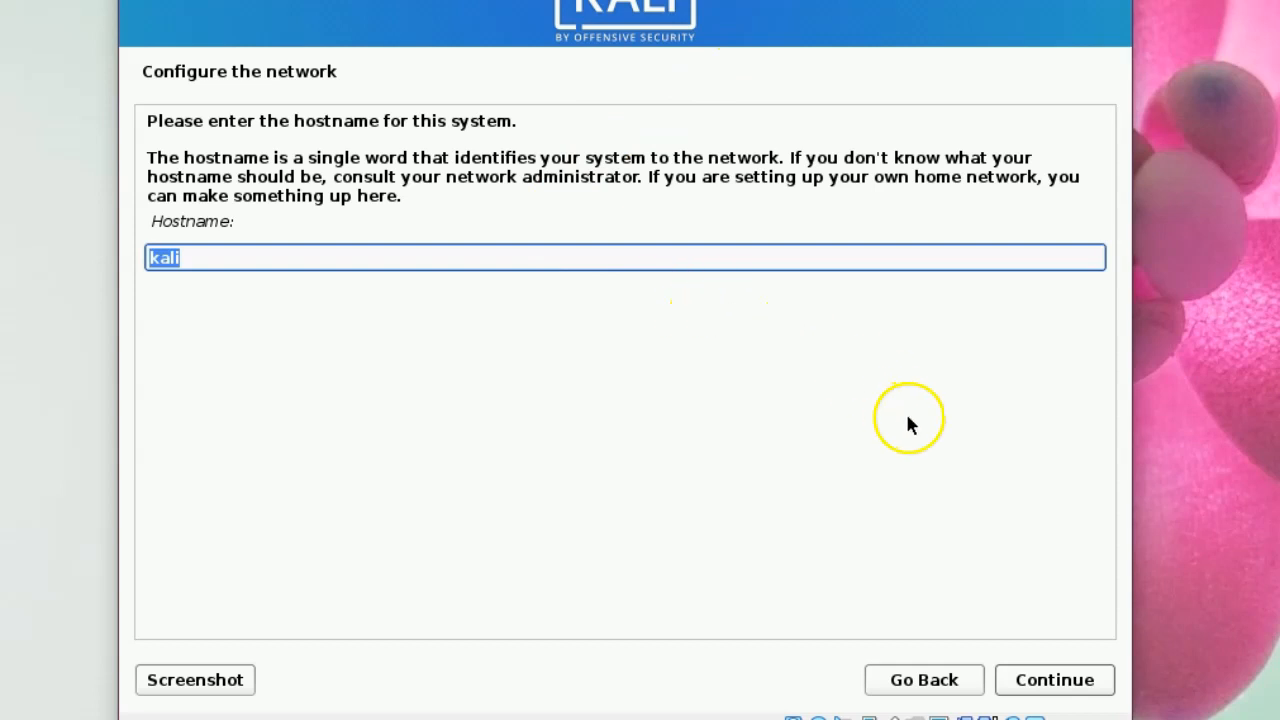
Keep the hostname kali and leave the domain name empty in the network configuration.
click(1013, 680)
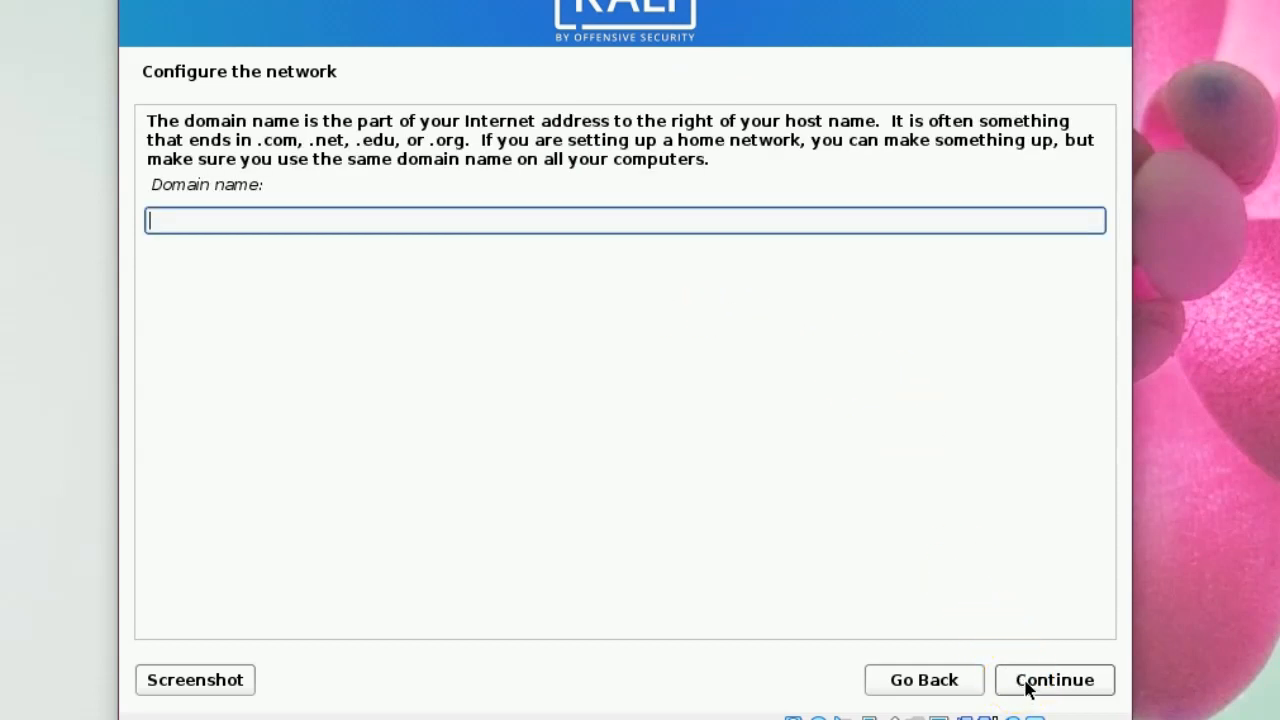
click(1030, 686)
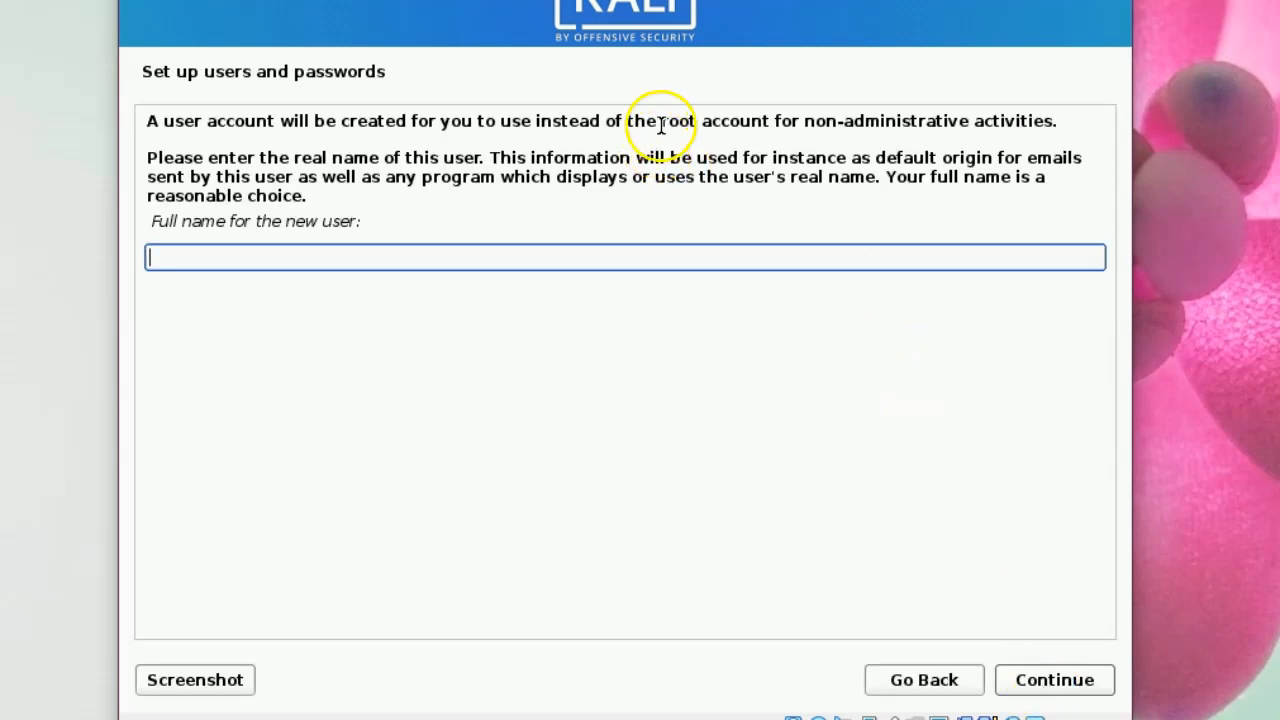
Enter the new user's full name and accept the suggested username for the account.
drag(806, 121, 1057, 124)
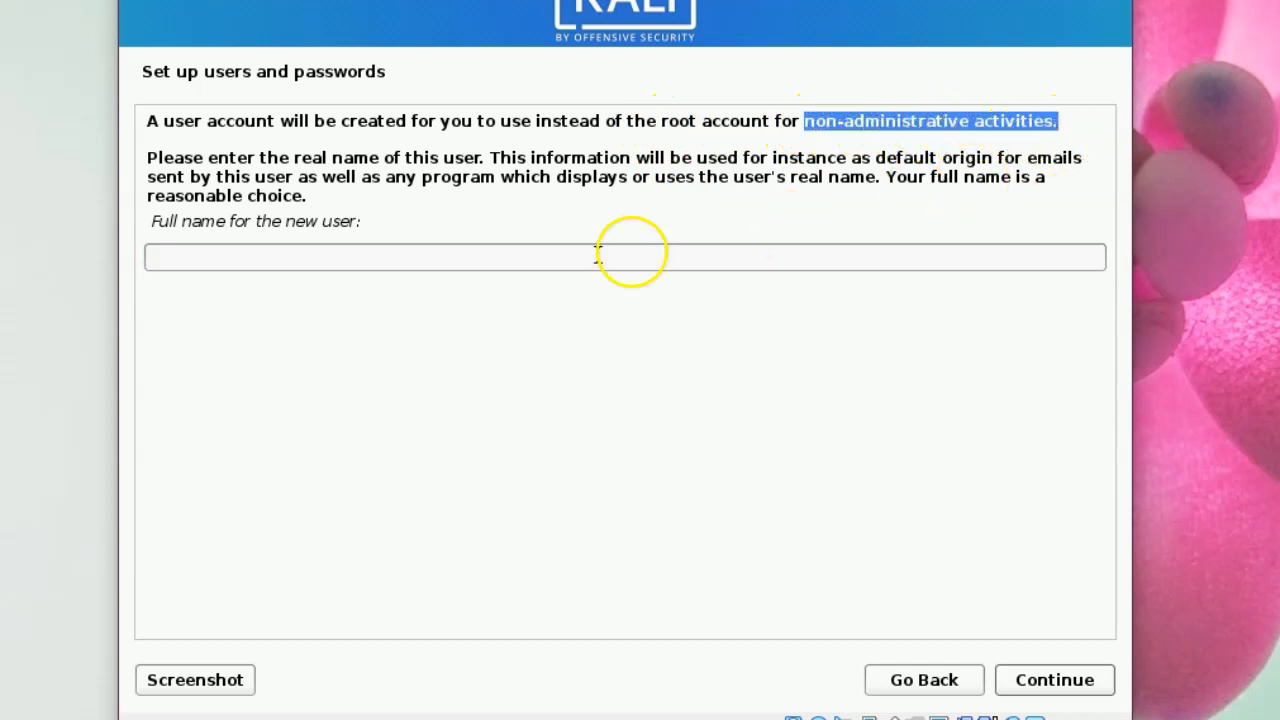
click(447, 257)
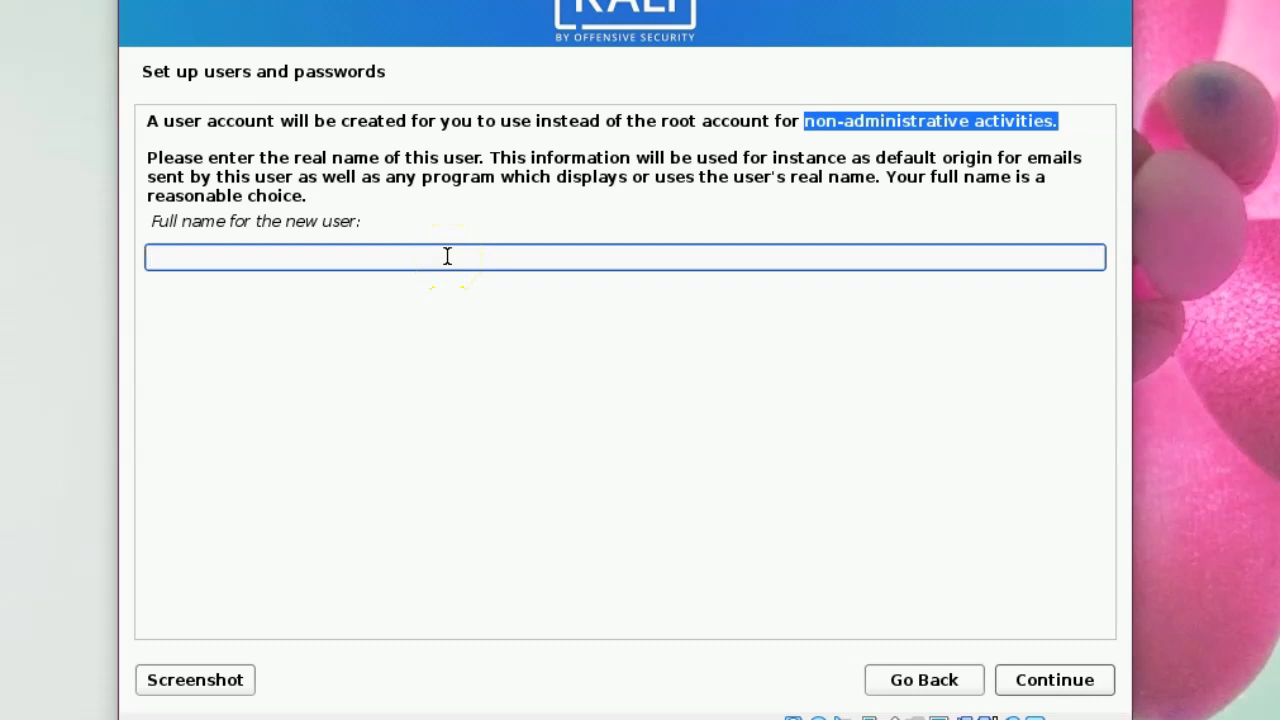
text(Stronghold)
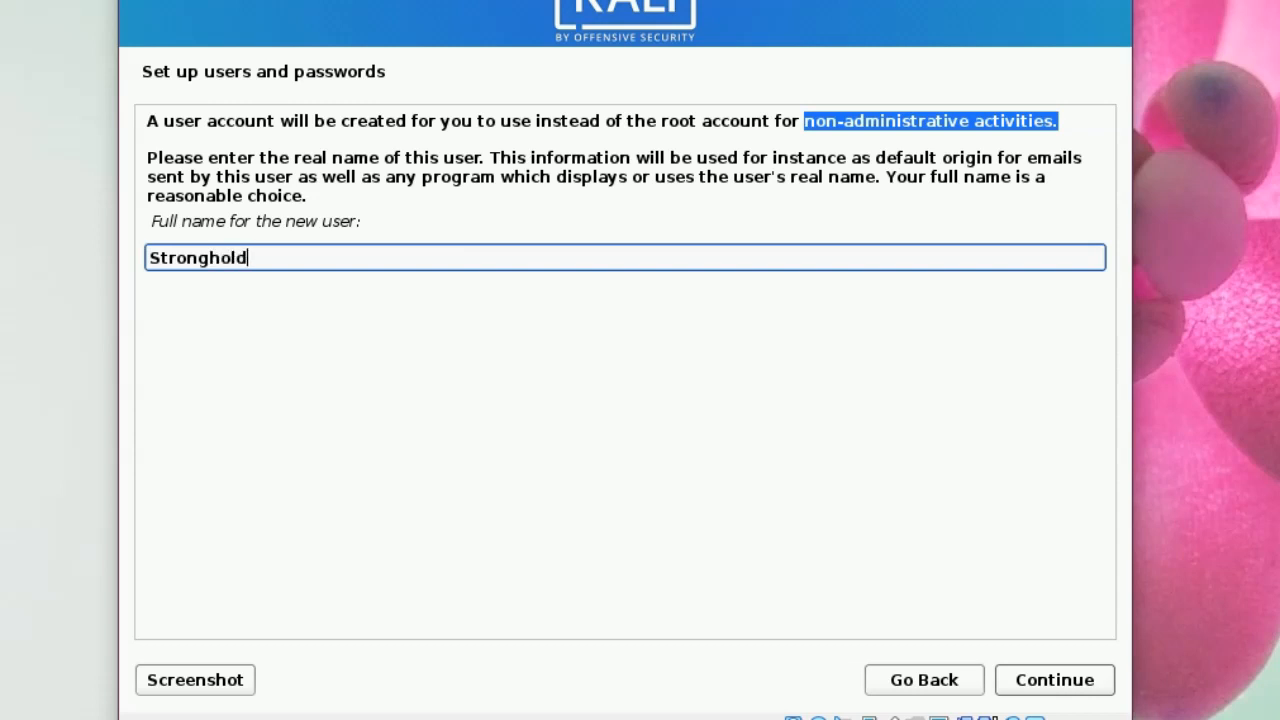
key(Return)
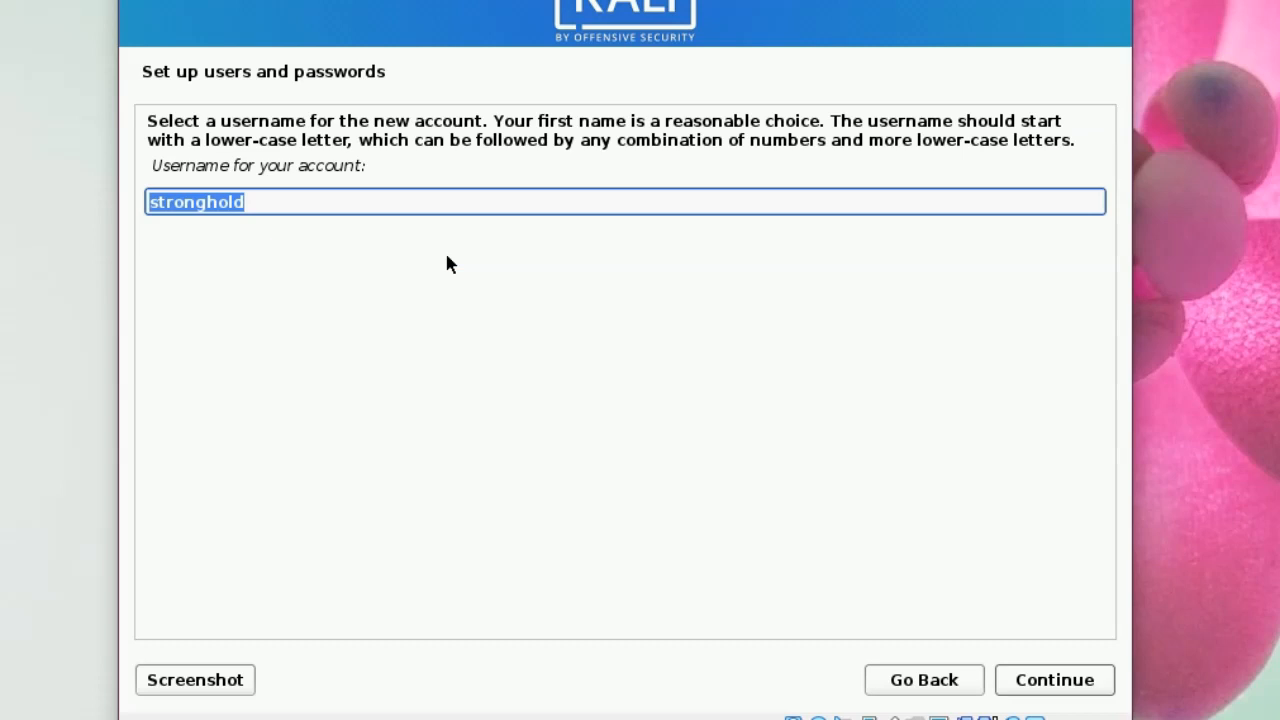
key(Return)
Enter the new user's password, repeat it for verification and continue to the clock configuration.
text(*********)
key(Tab)
key(Tab)
text(*********)
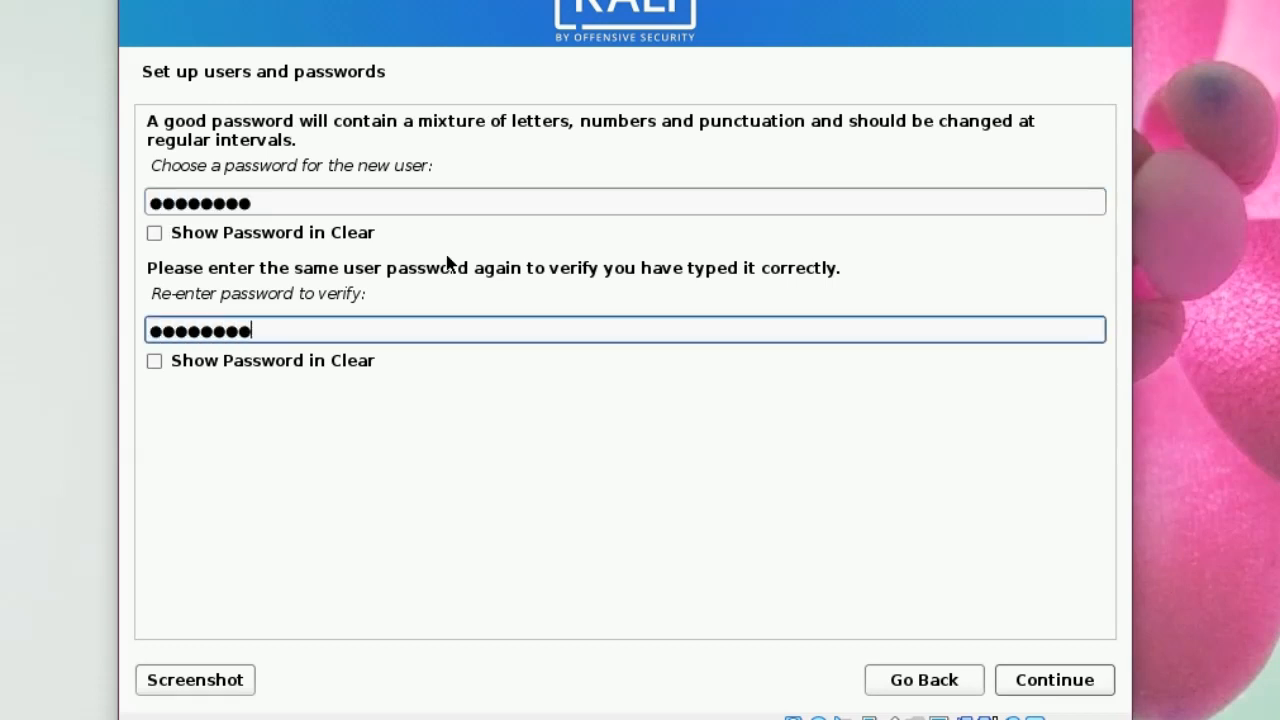
key(Return)
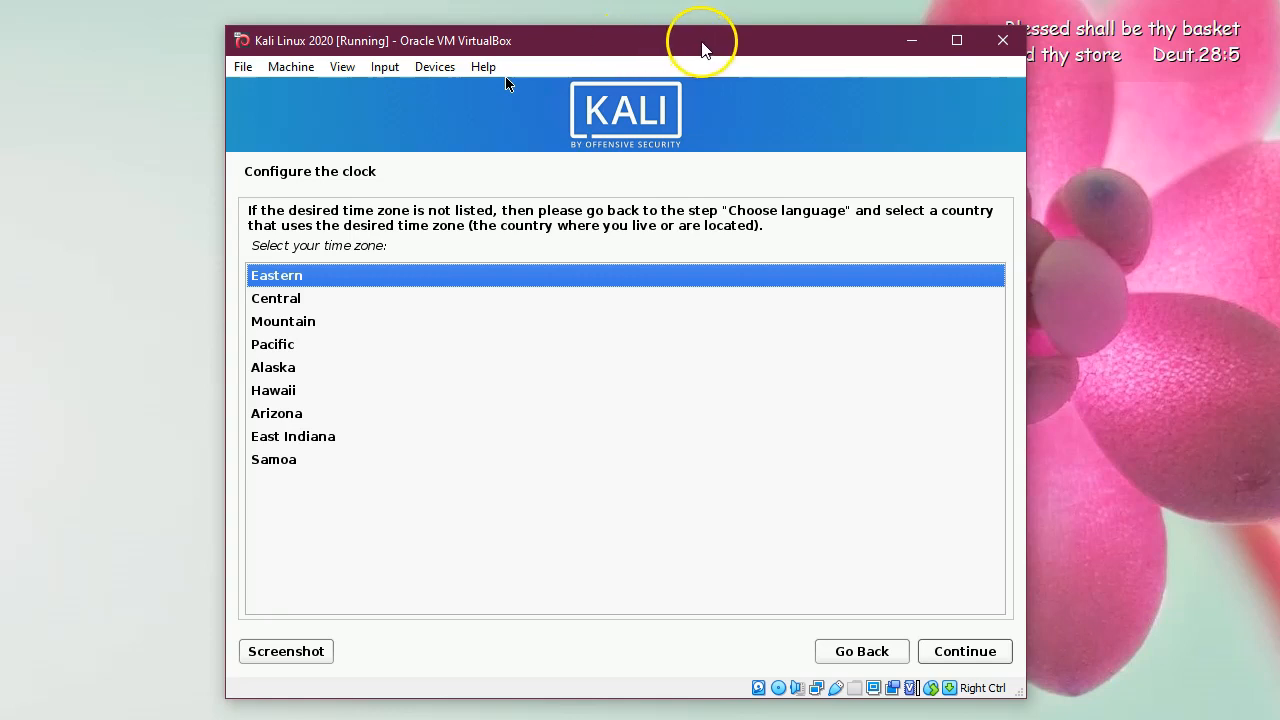
Disconnect the running virtual machine's network adapter and review its network connection options.
mouse_move(707, 49)
mouse_down()
mouse_move(694, 49)
mouse_move(705, 47)
mouse_up()
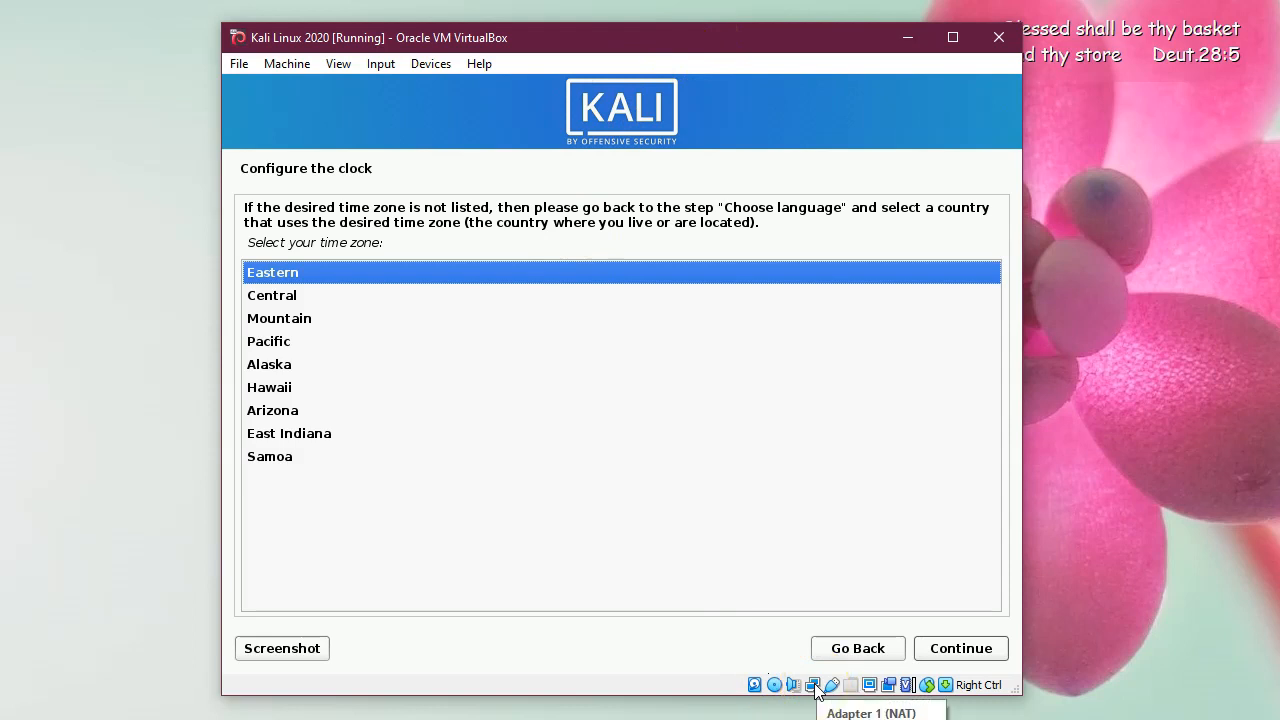
drag(634, 45, 605, 36)
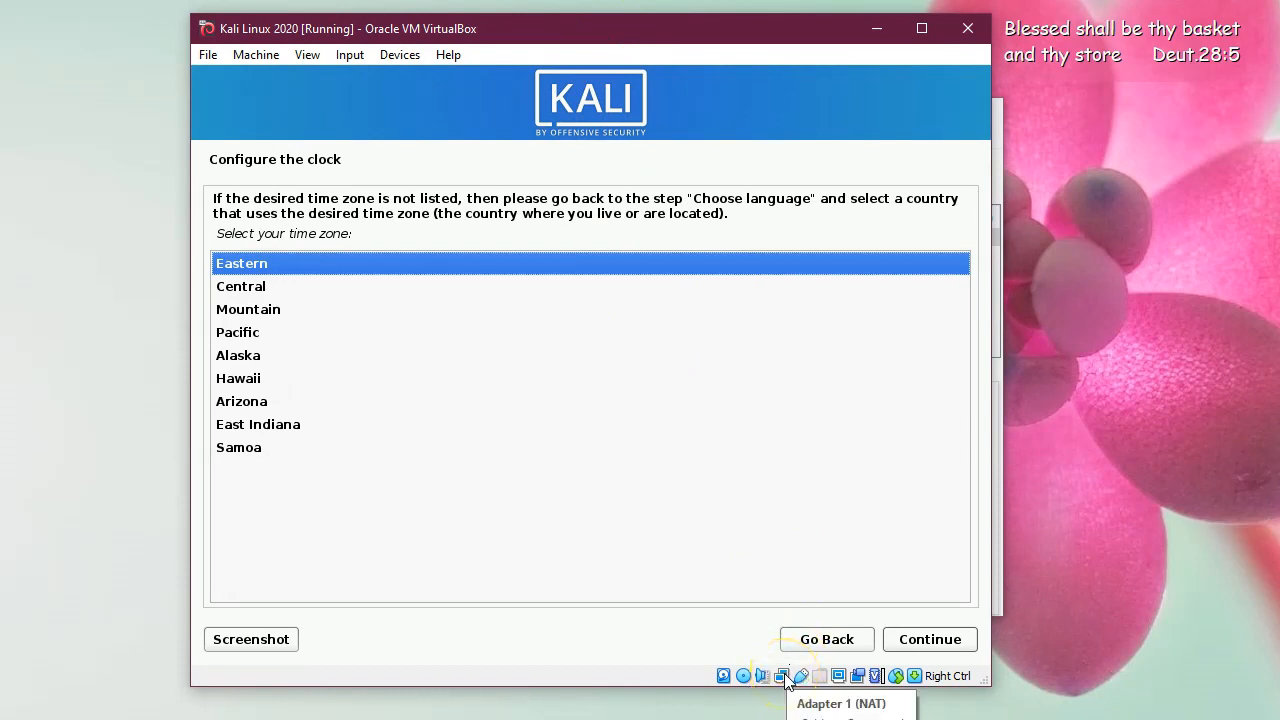
click(398, 55)
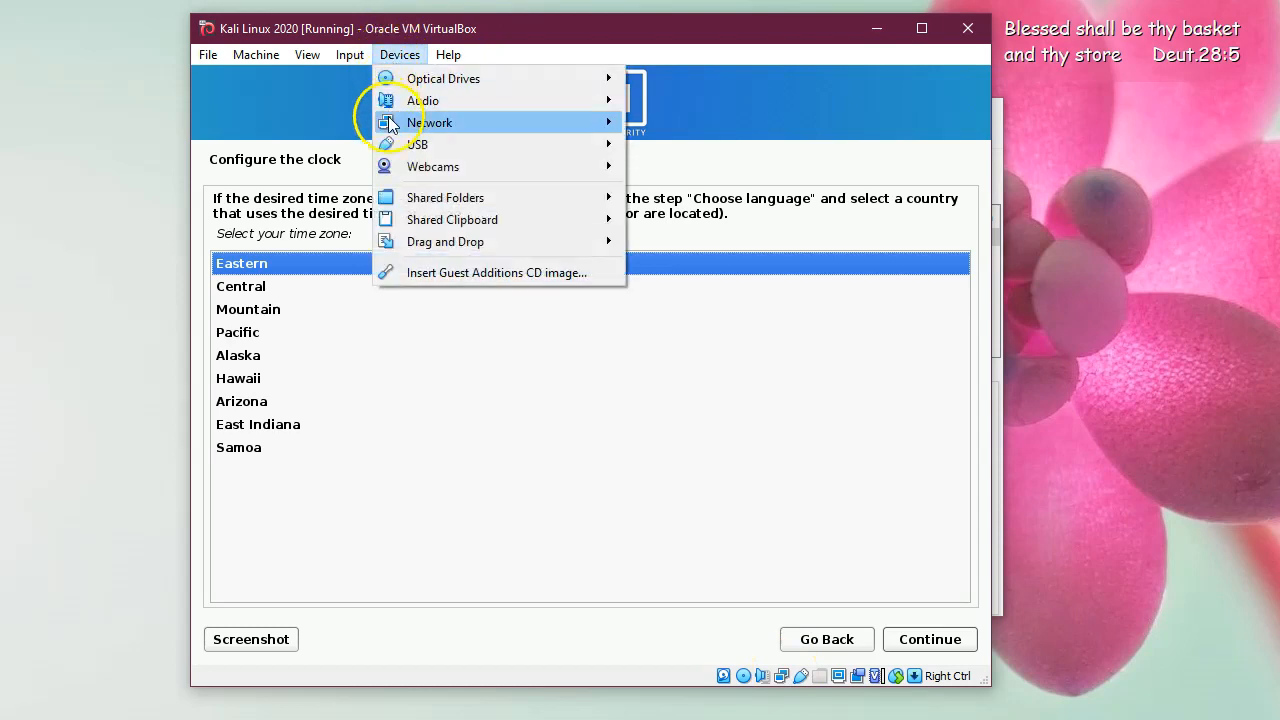
mouse_move(477, 123)
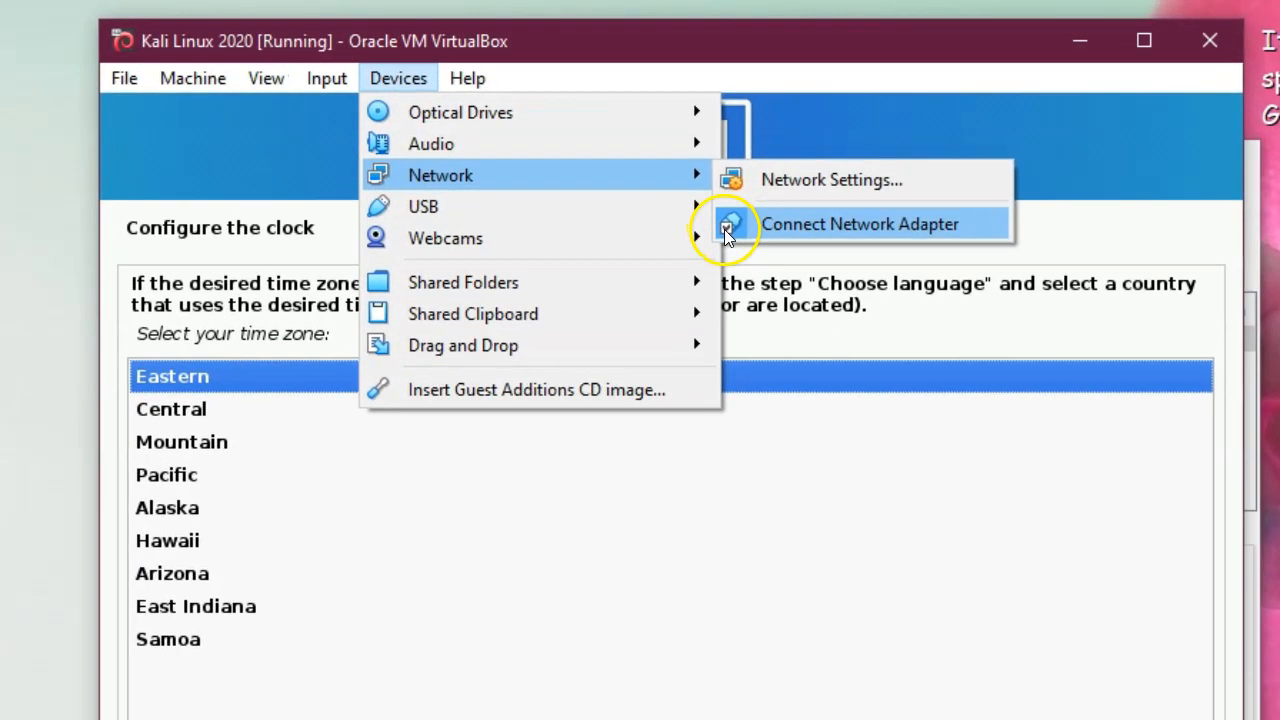
click(814, 224)
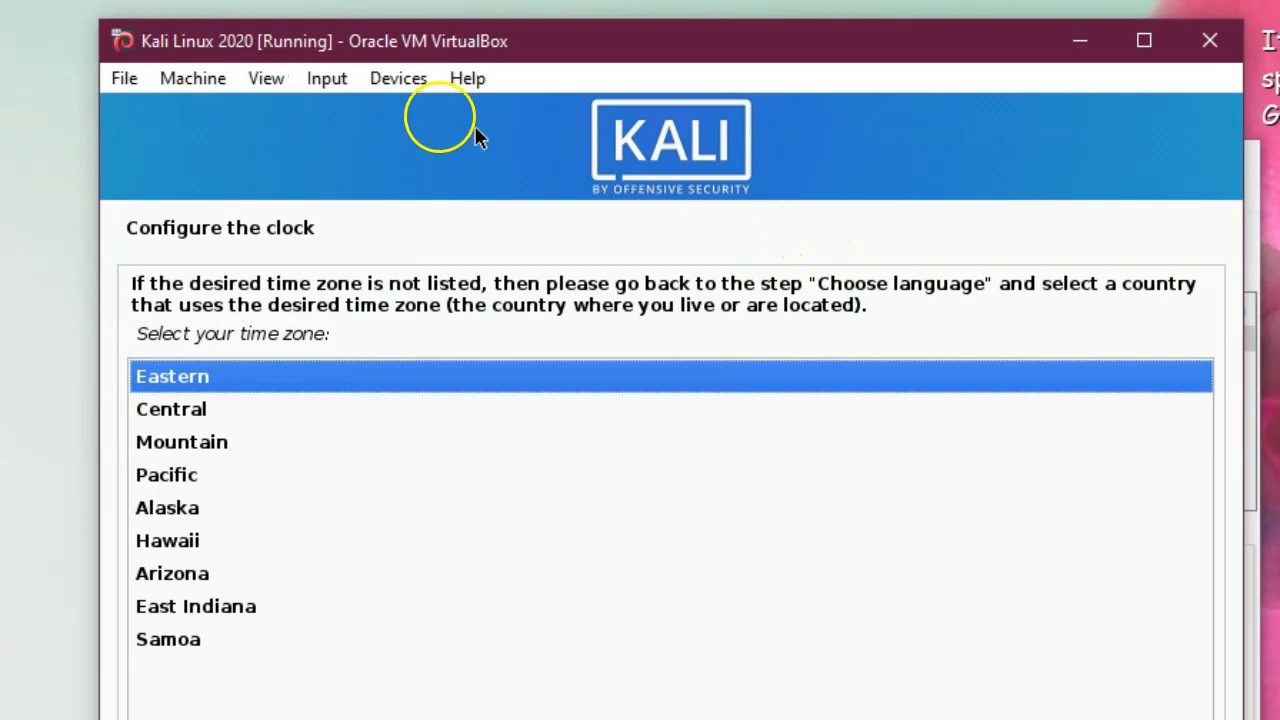
click(377, 86)
mouse_move(621, 176)
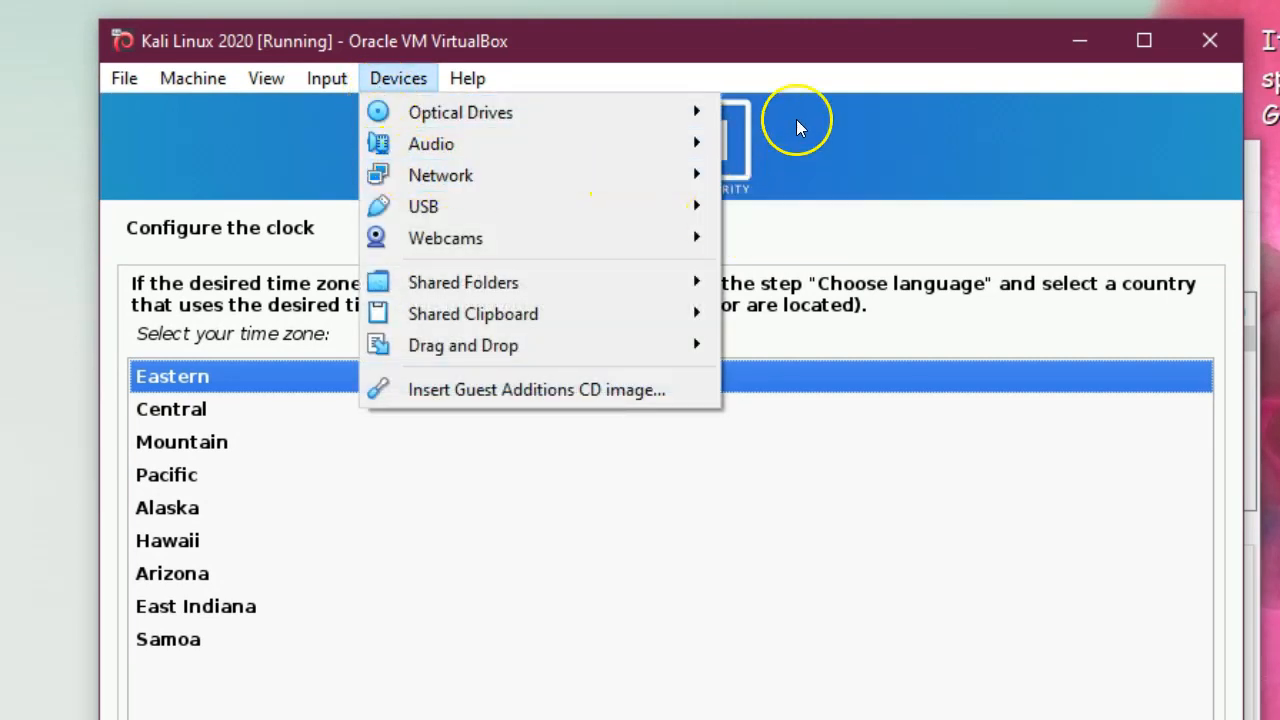
click(805, 48)
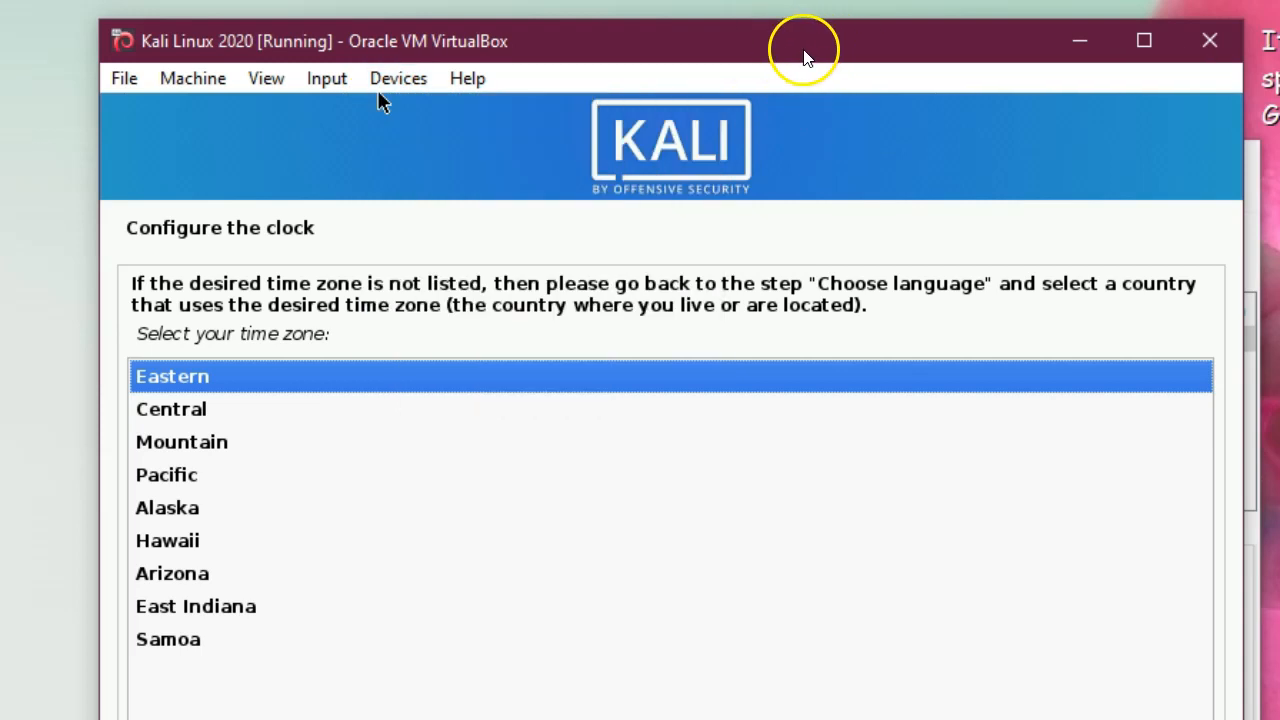
drag(806, 57, 829, 57)
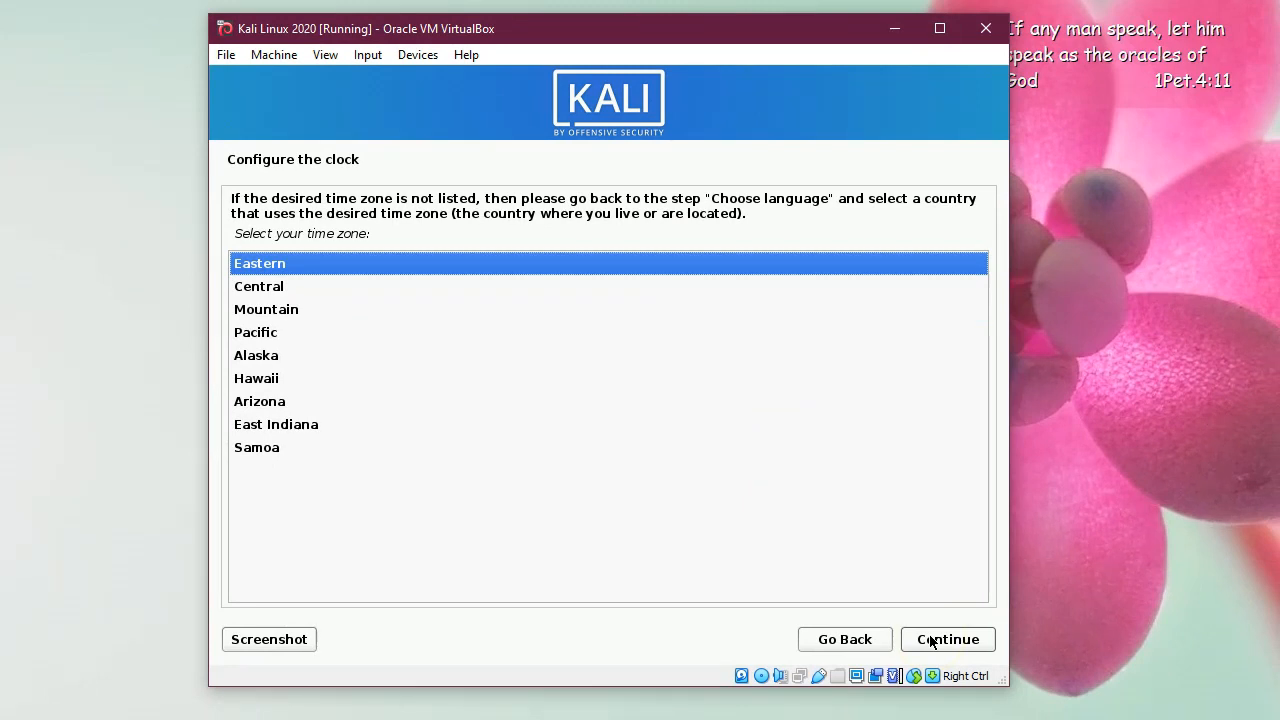
Keep the Eastern time zone and choose guided partitioning of the entire 33.1 GB disk with all files in one partition.
click(931, 641)
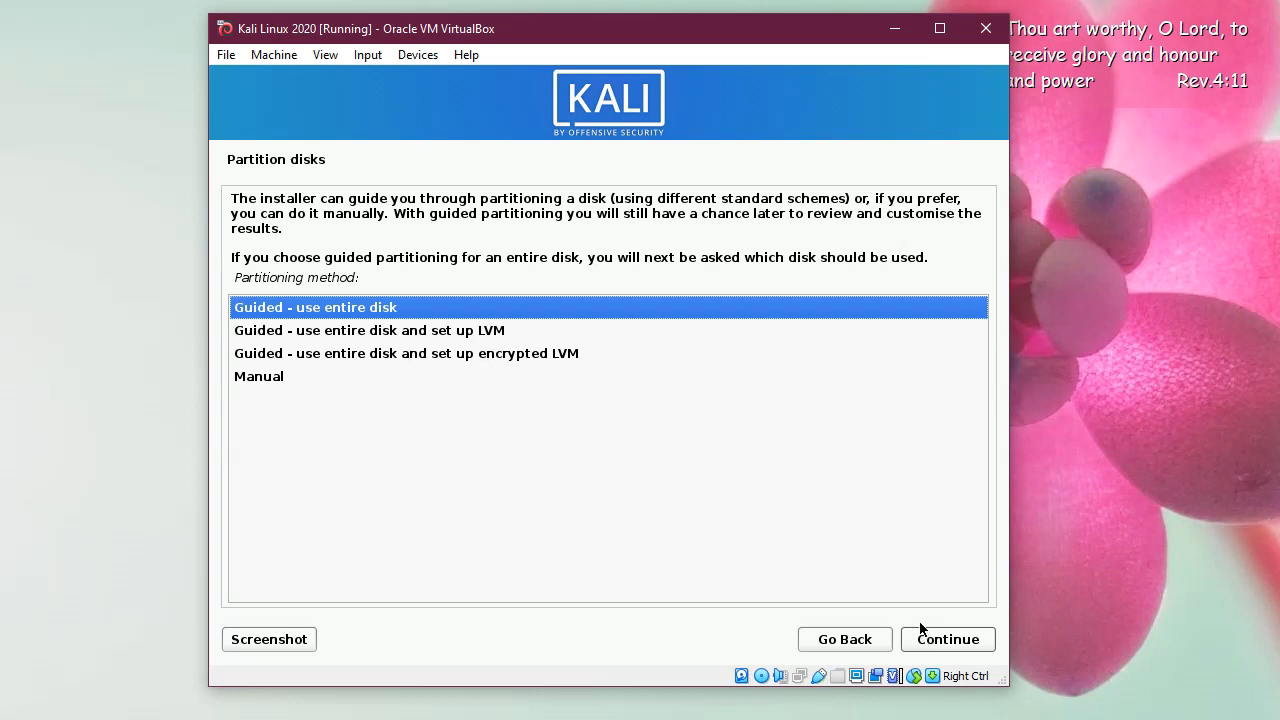
click(940, 637)
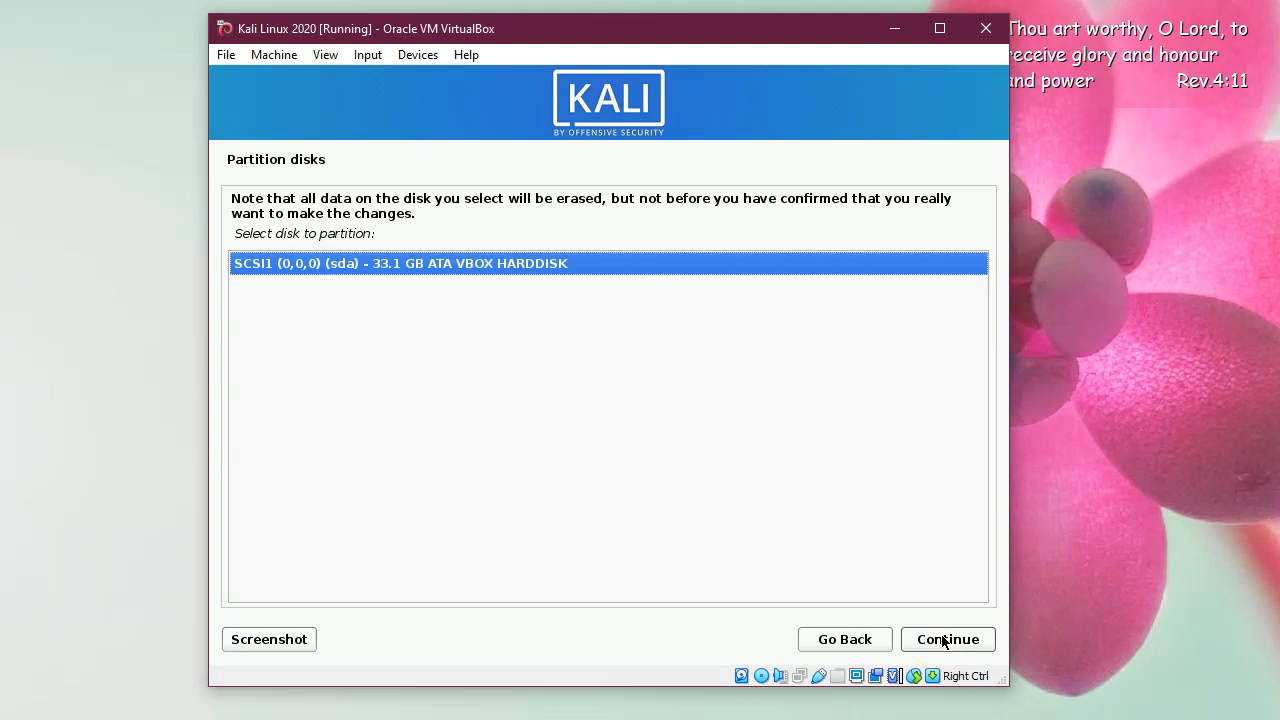
click(943, 640)
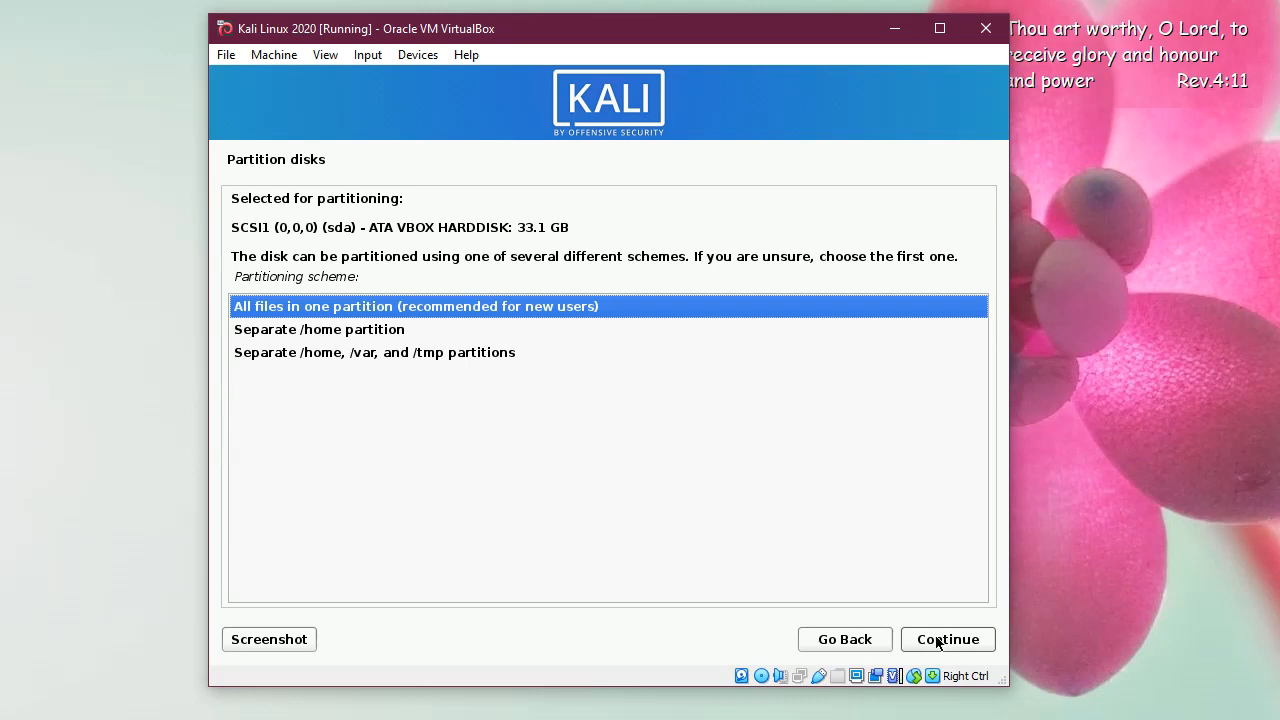
click(938, 640)
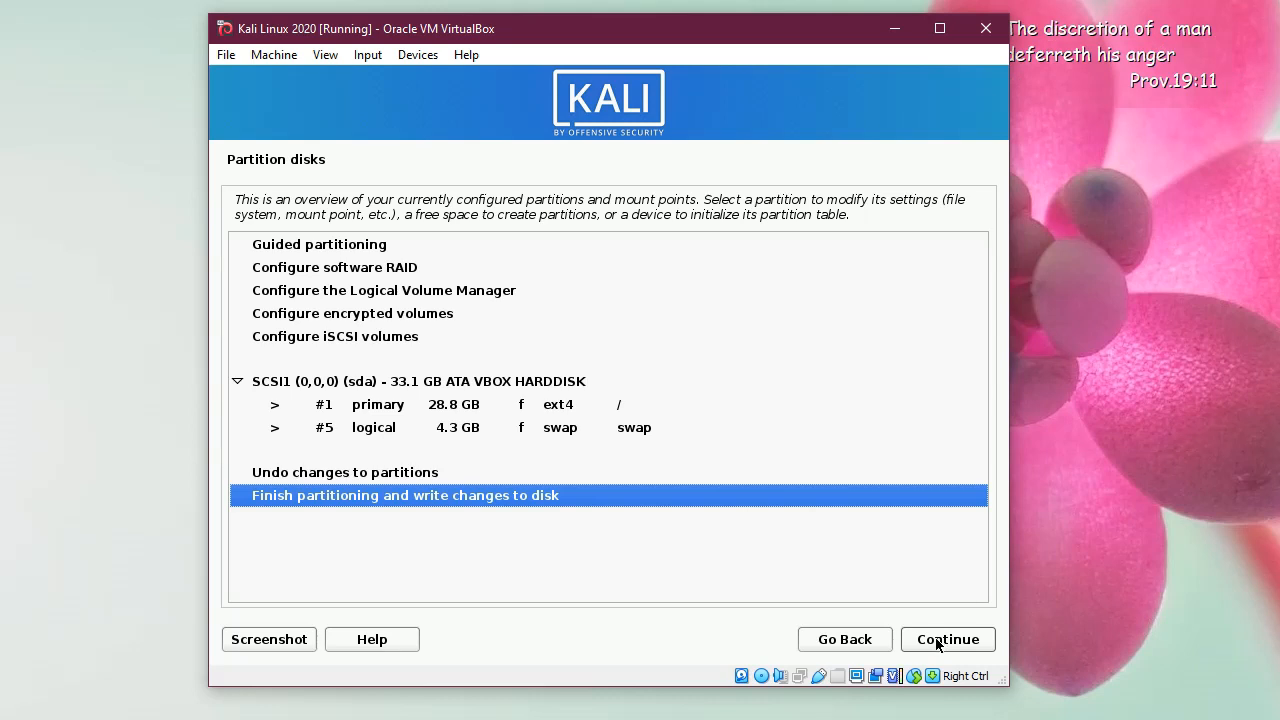
Finish partitioning and agree to write the changes to the disk.
click(934, 645)
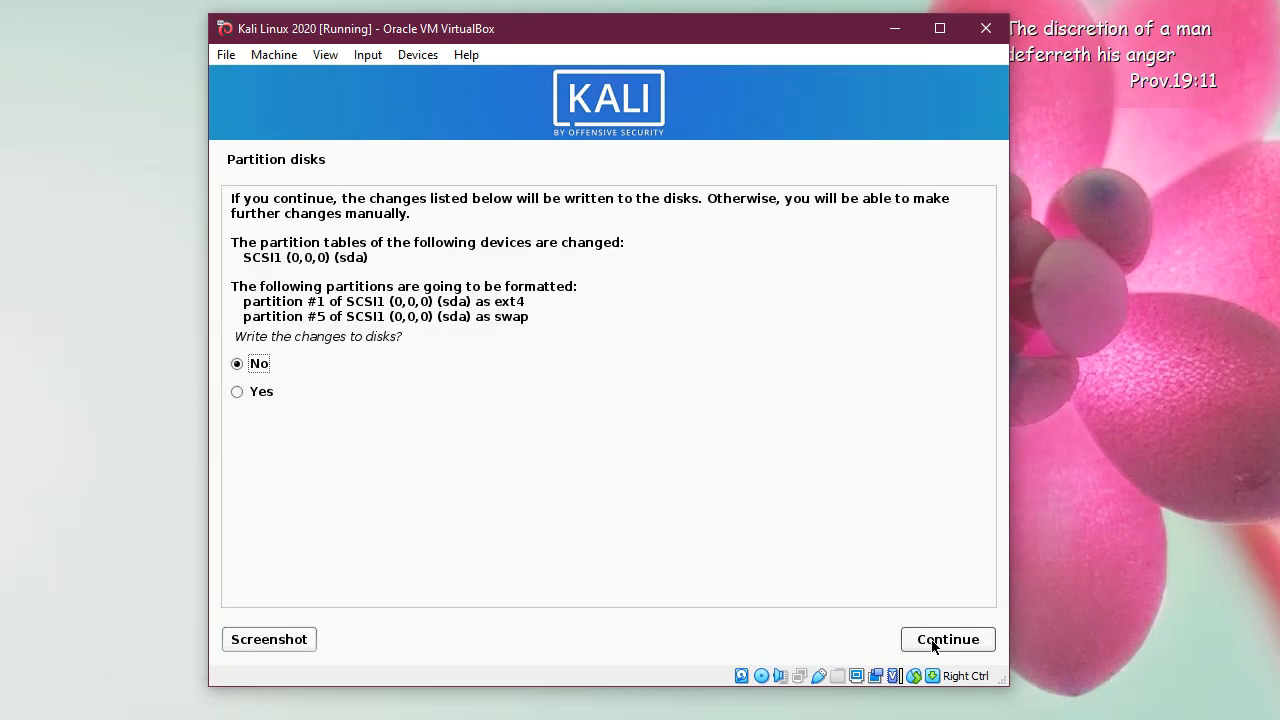
key(Down)
click(934, 645)
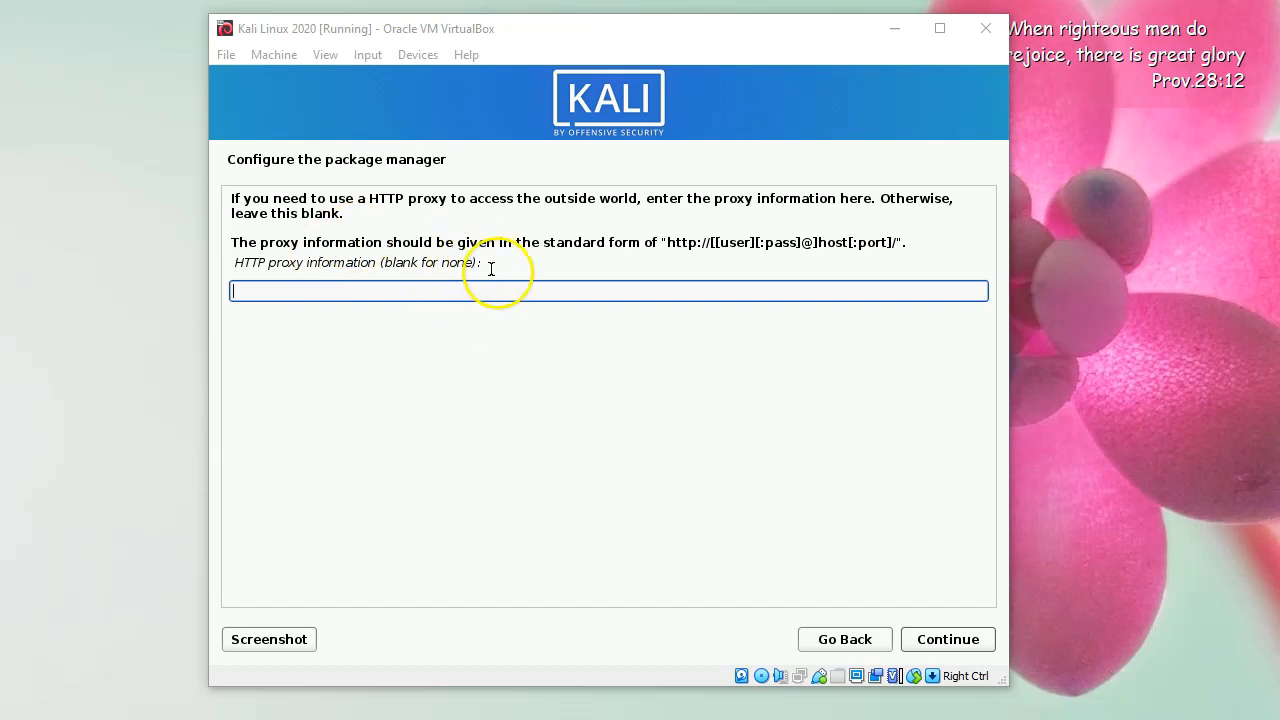
Leave the HTTP proxy blank, back out of the archive mirror setup and choose to continue without a network mirror.
click(945, 640)
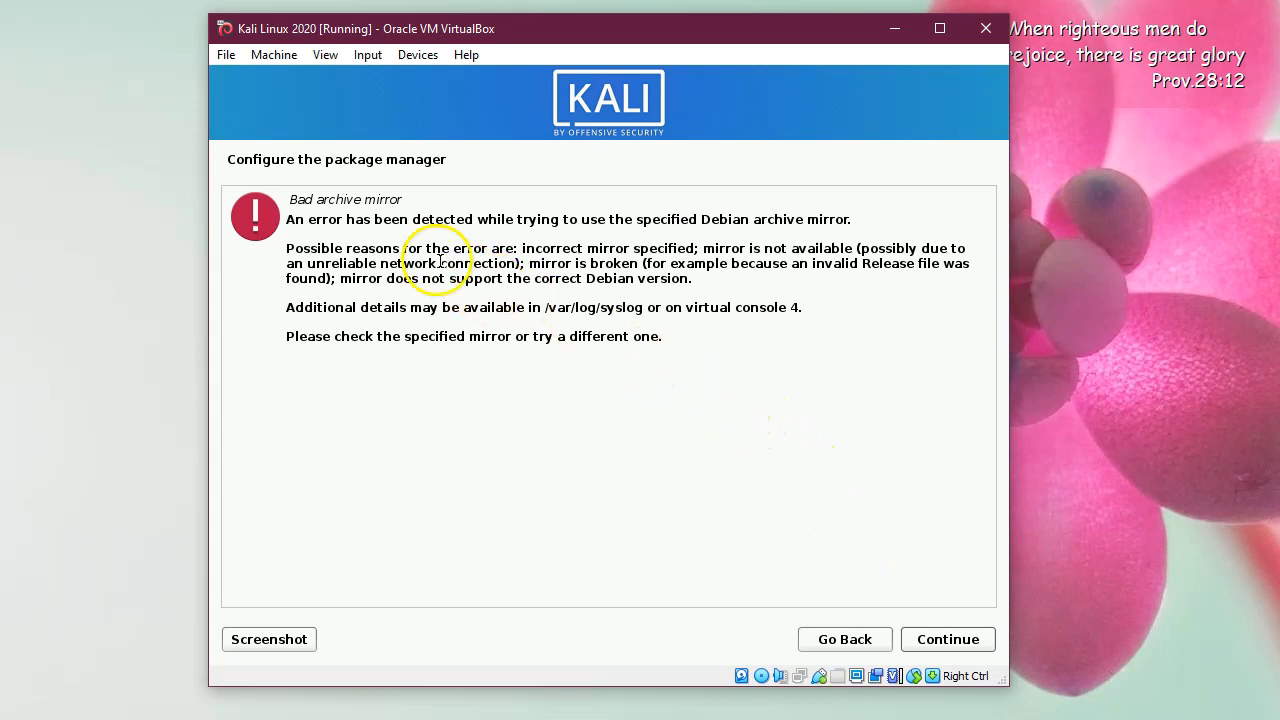
drag(289, 200, 414, 200)
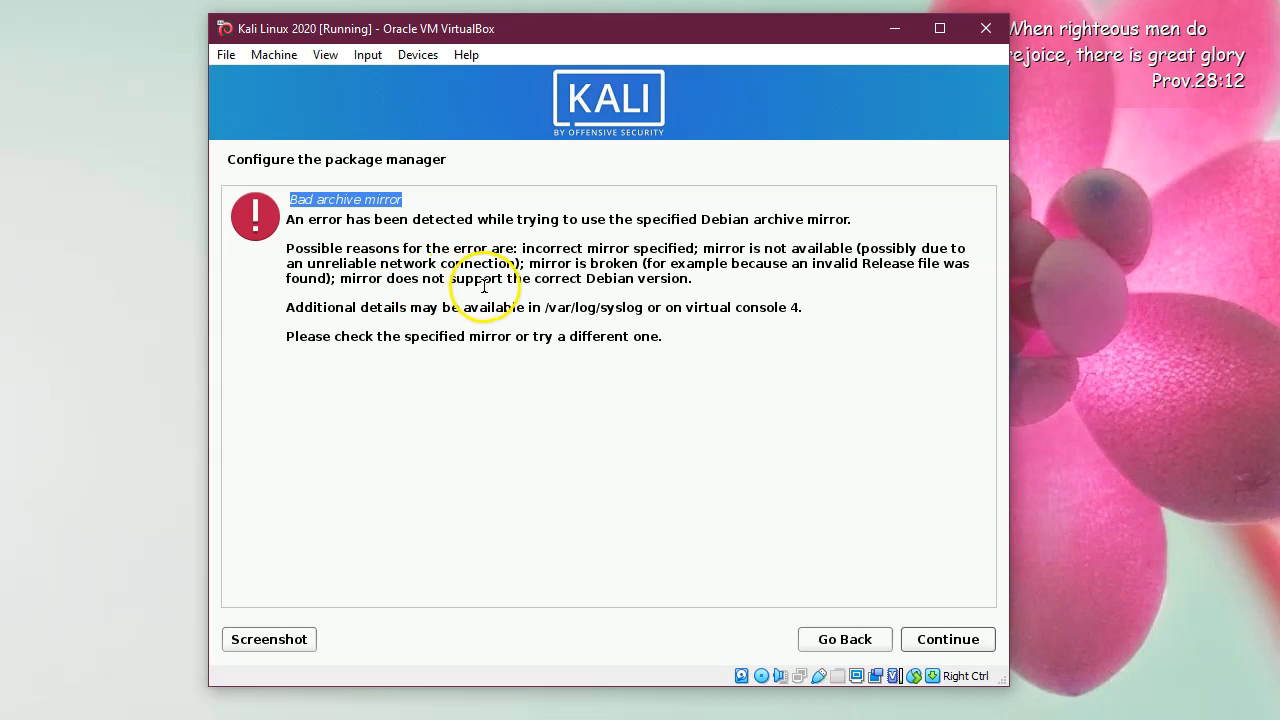
click(412, 55)
mouse_move(367, 55)
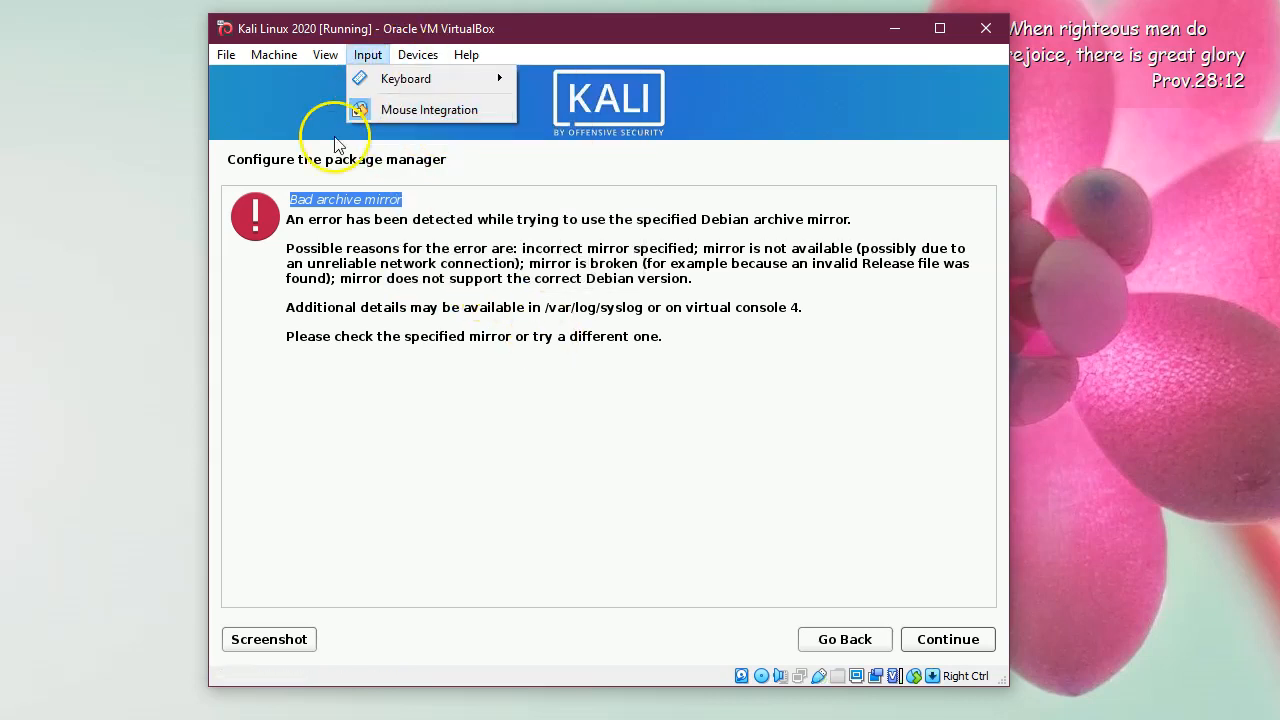
click(480, 247)
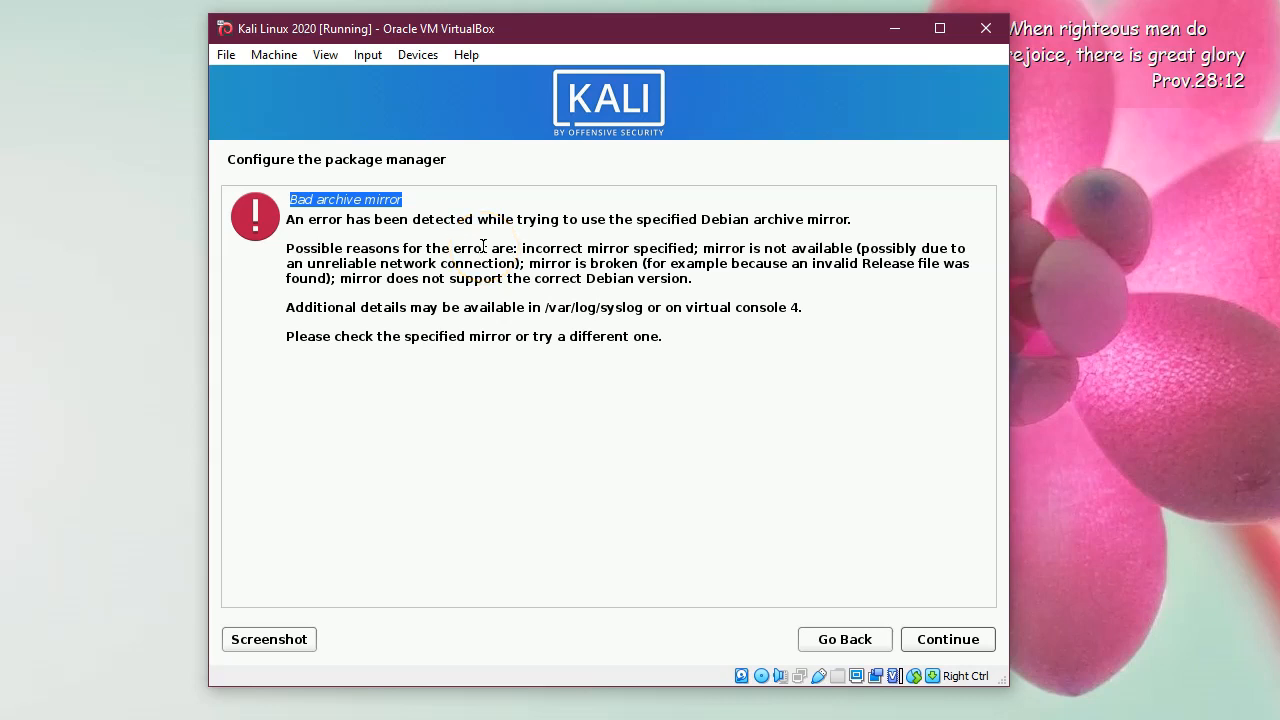
click(840, 639)
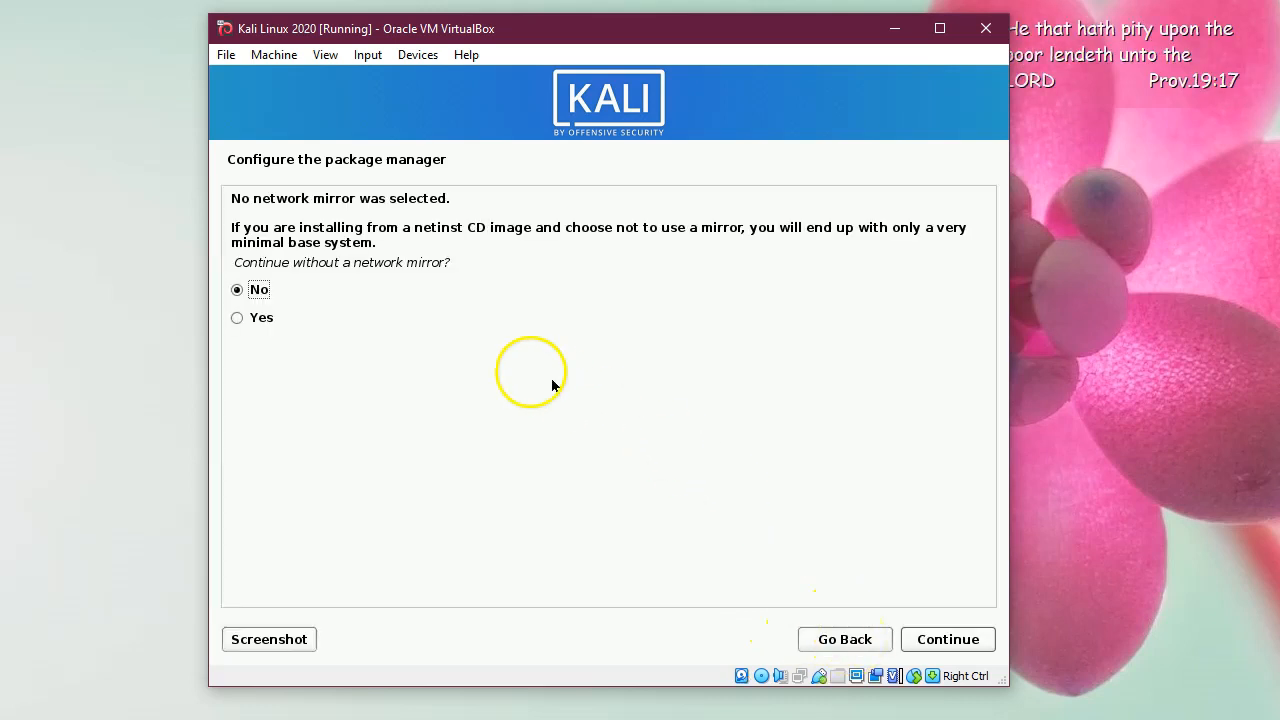
click(240, 318)
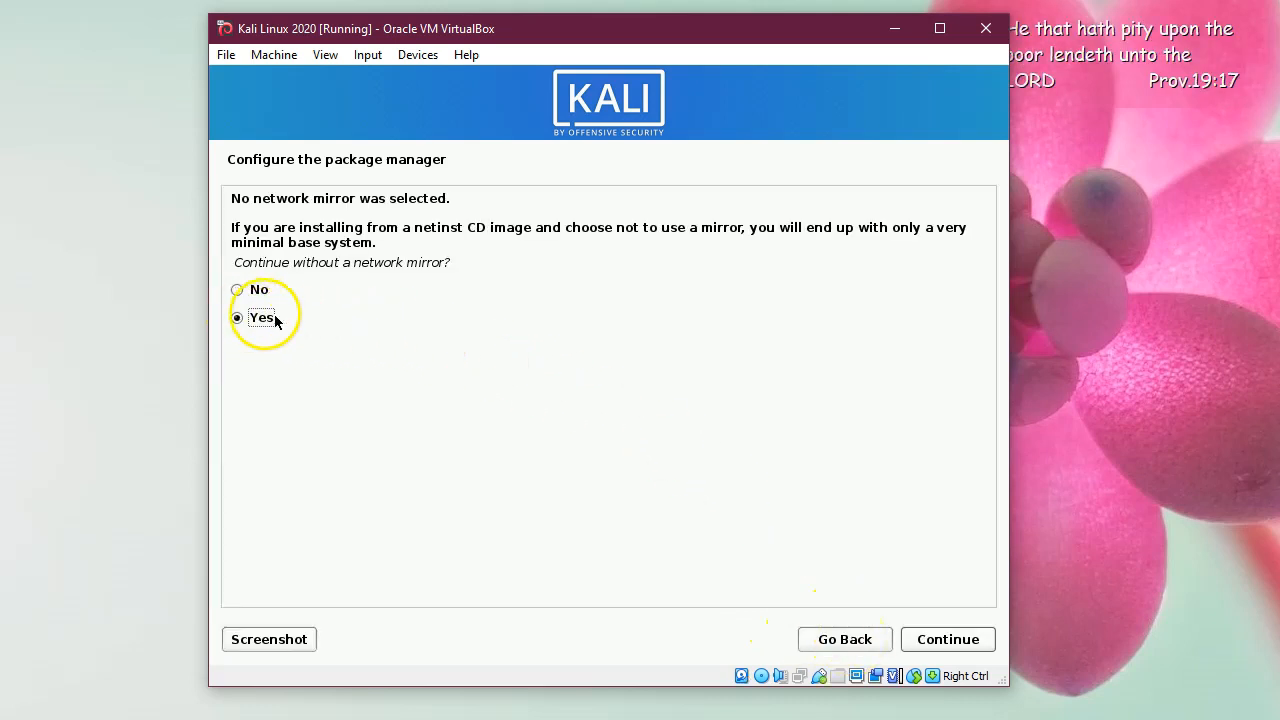
click(935, 640)
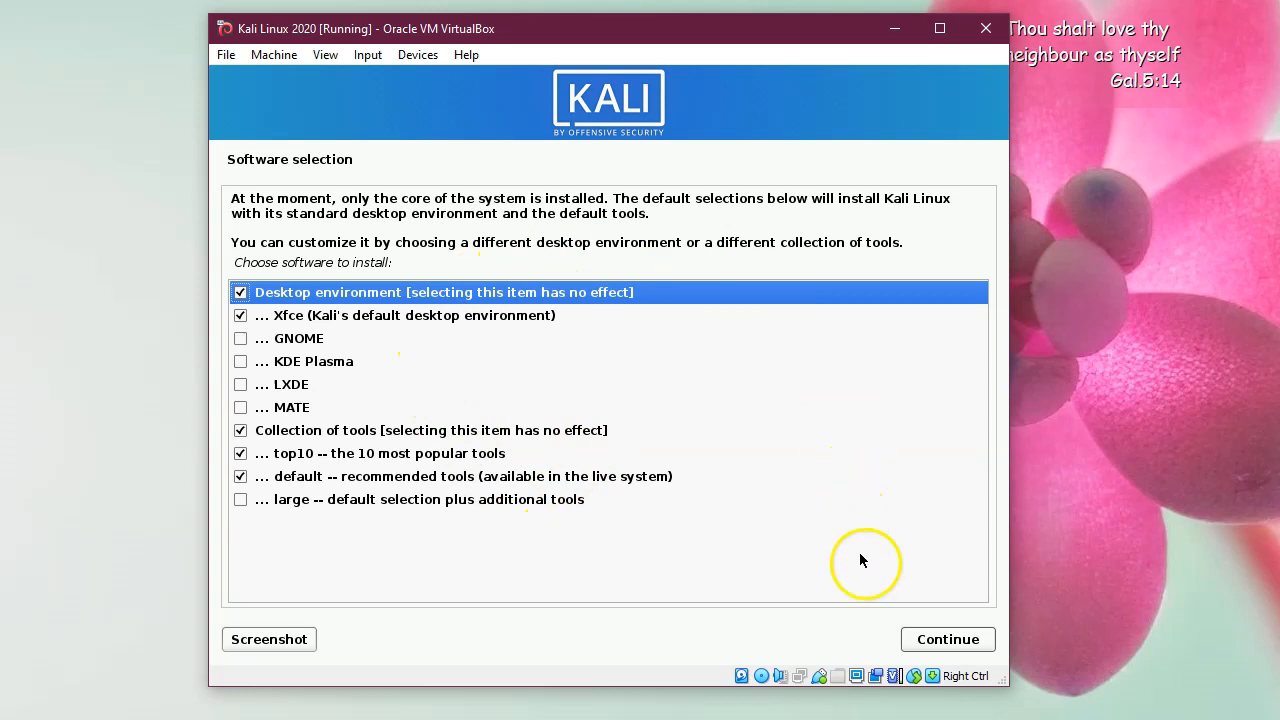
Install the default Xfce desktop and tool selection, and put the GRUB boot loader on /dev/sda.
click(945, 641)
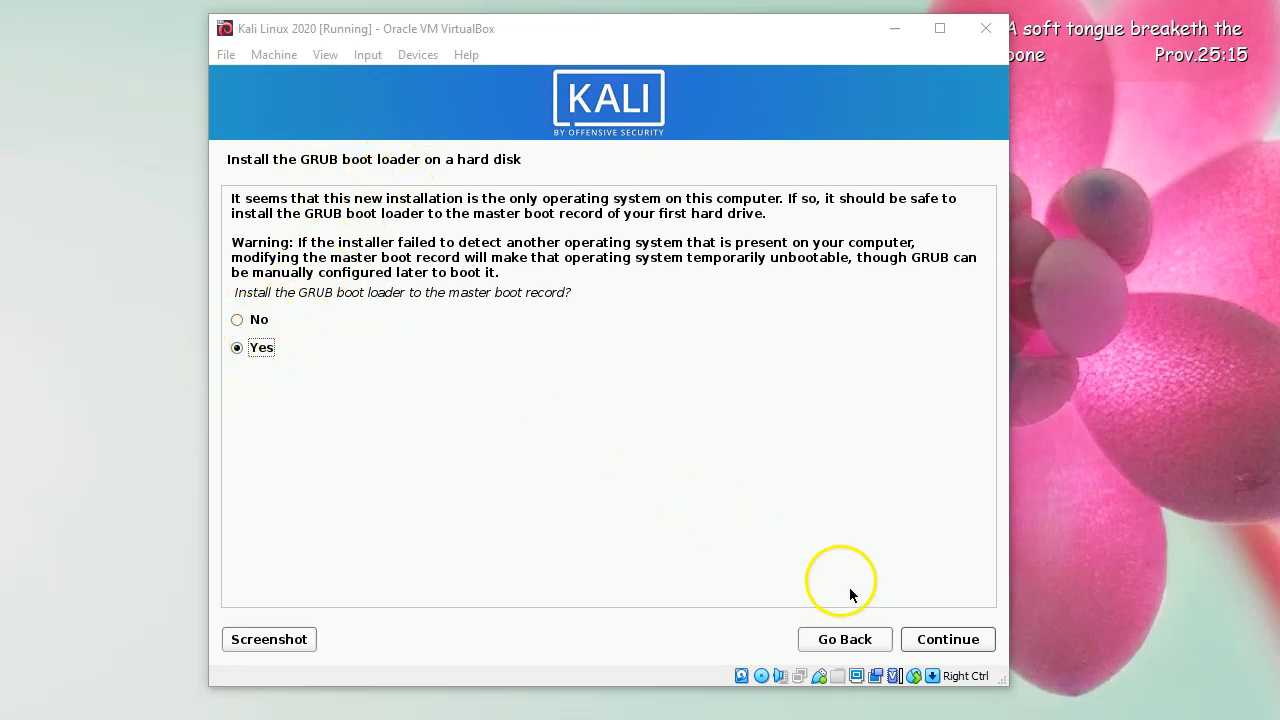
click(948, 639)
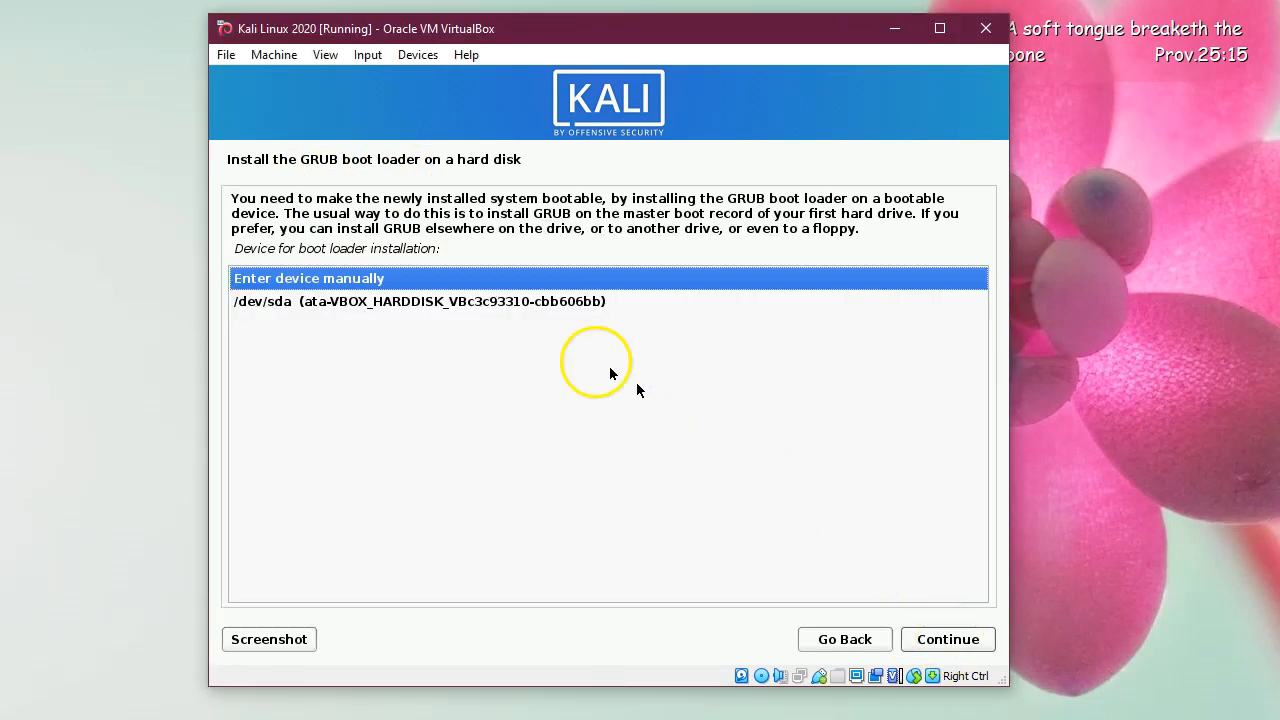
click(452, 303)
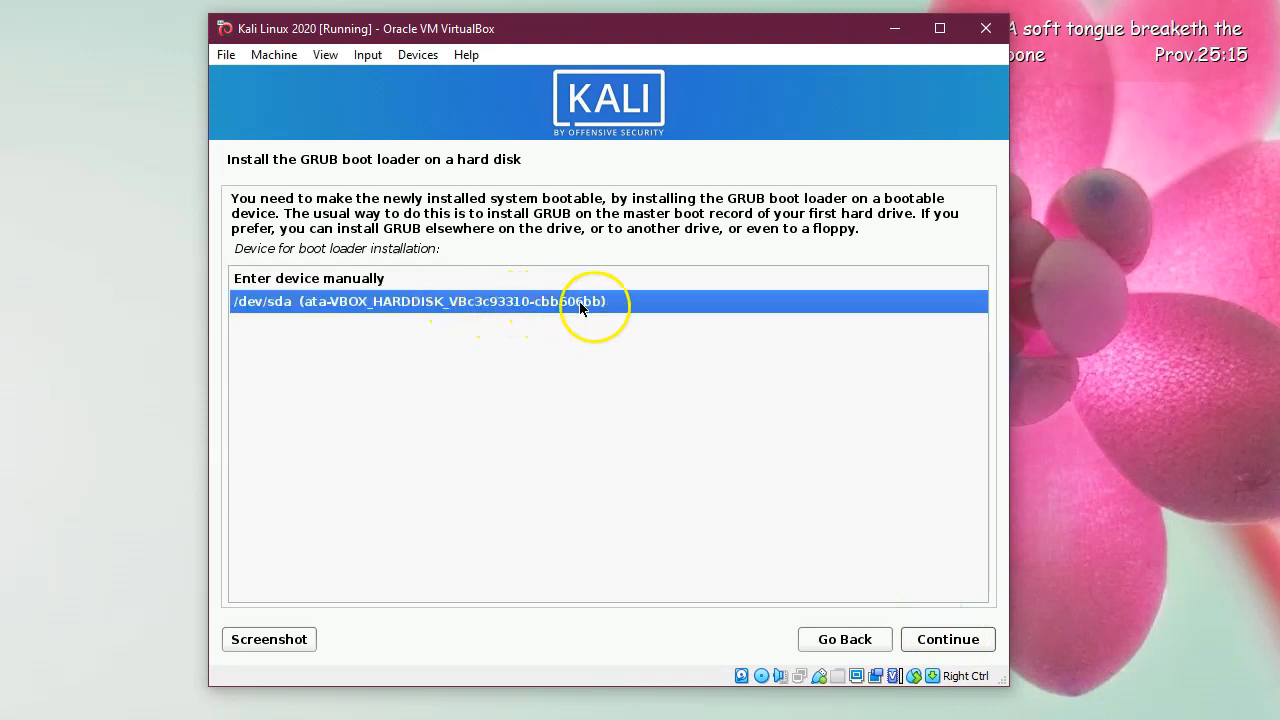
click(950, 641)
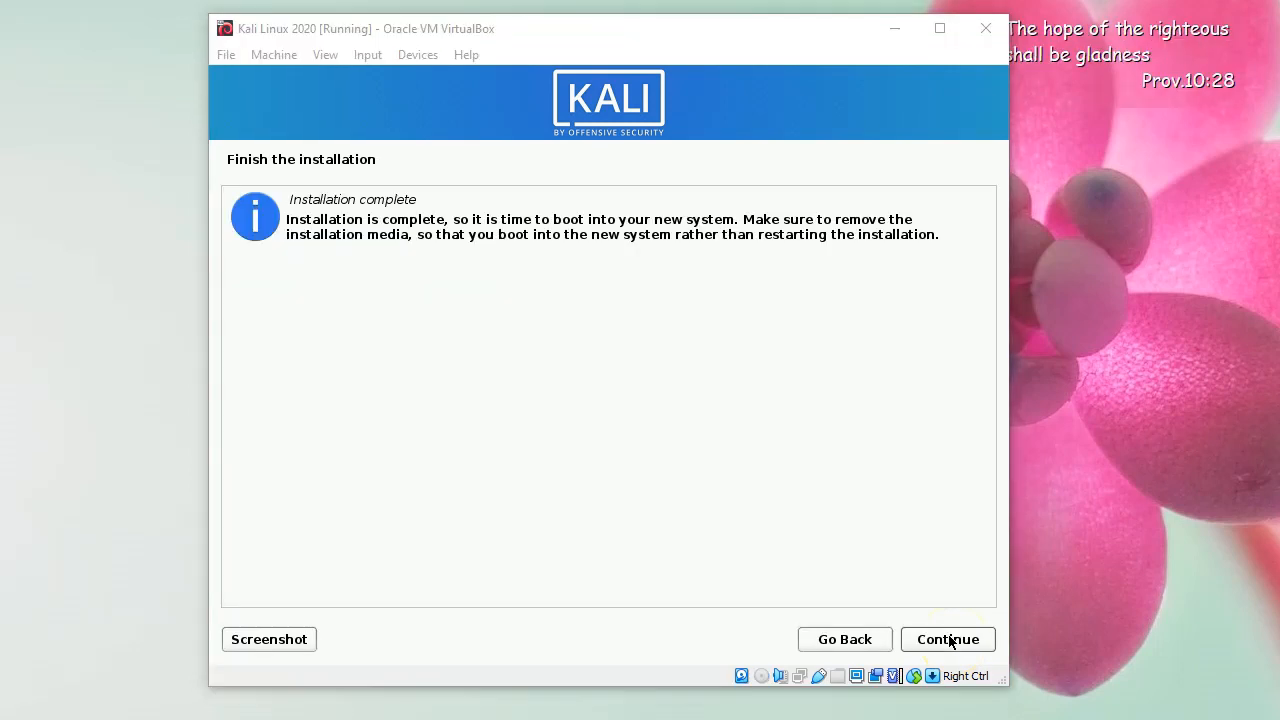
Finish the installation, boot into the new Kali system and log in with the account's username and password.
click(952, 639)
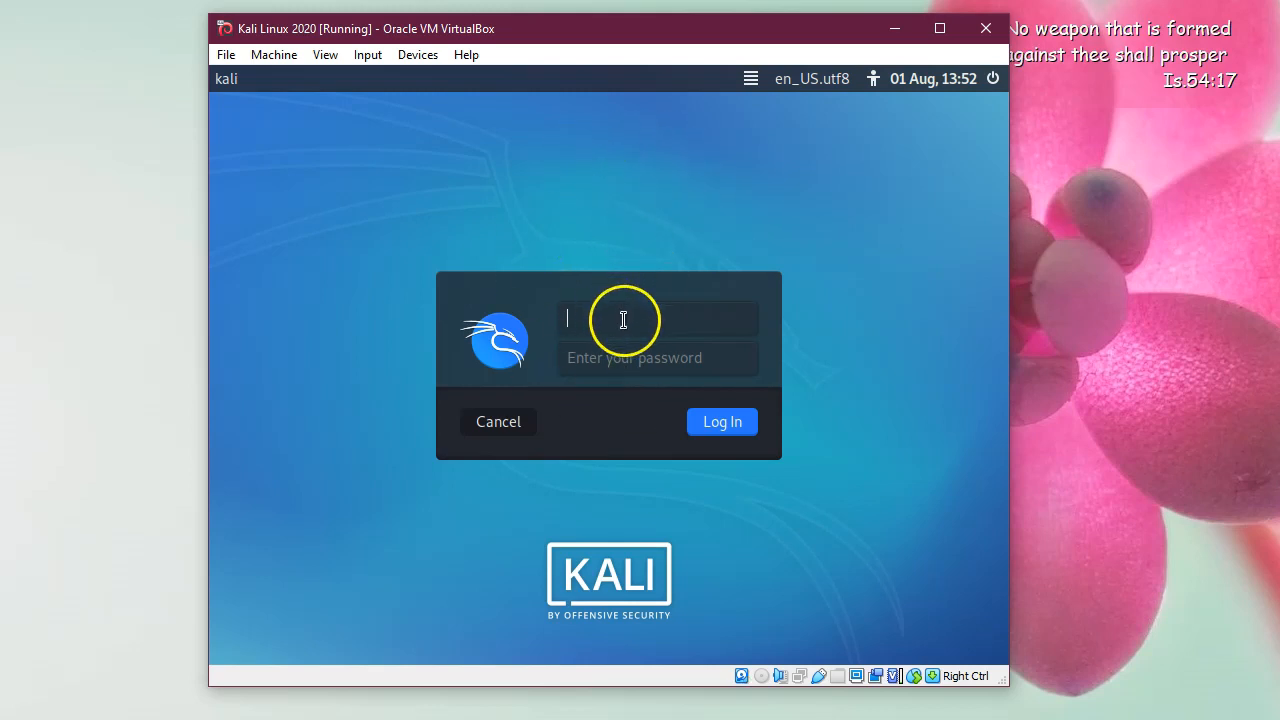
text(strong)
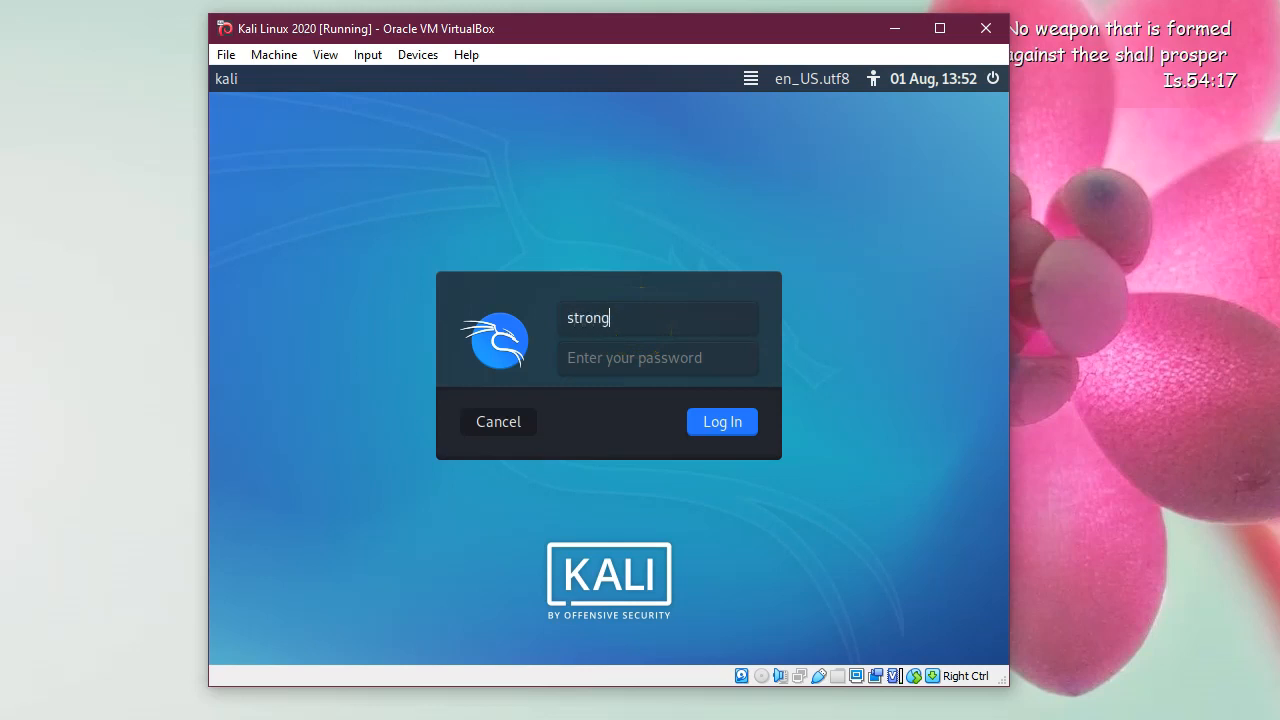
text(hold)
key(Tab)
text(********)
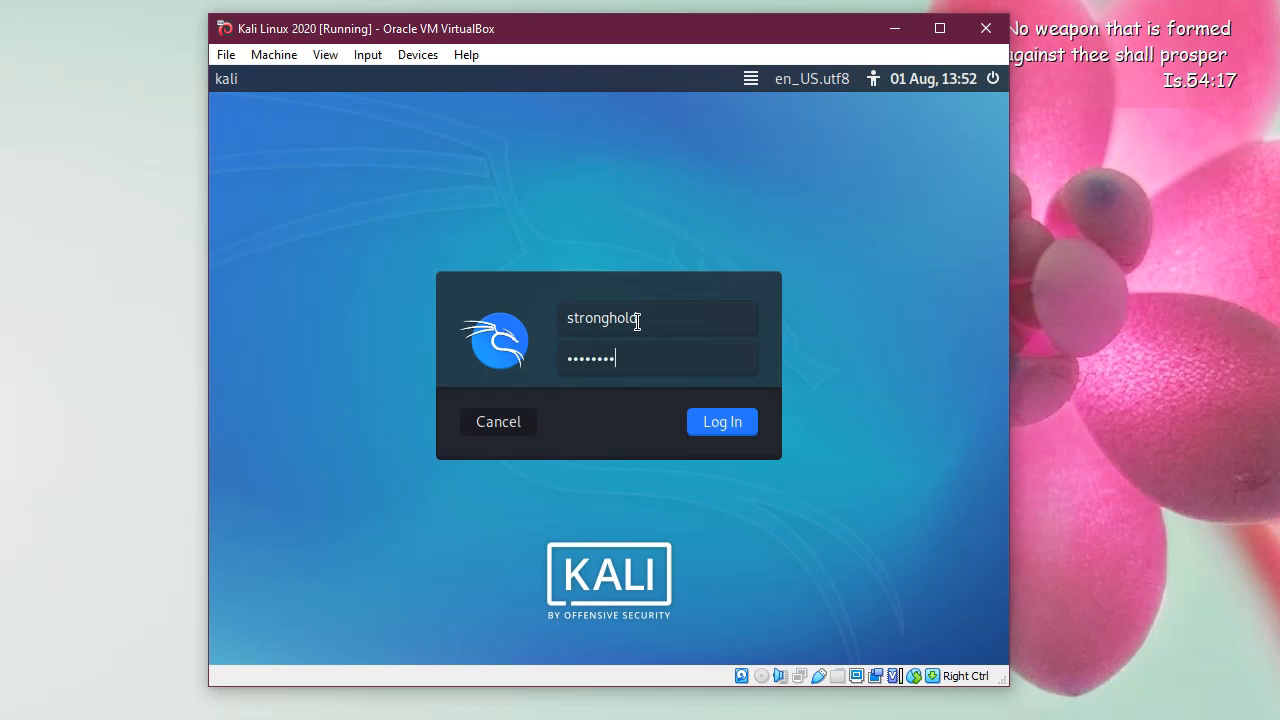
click(720, 421)
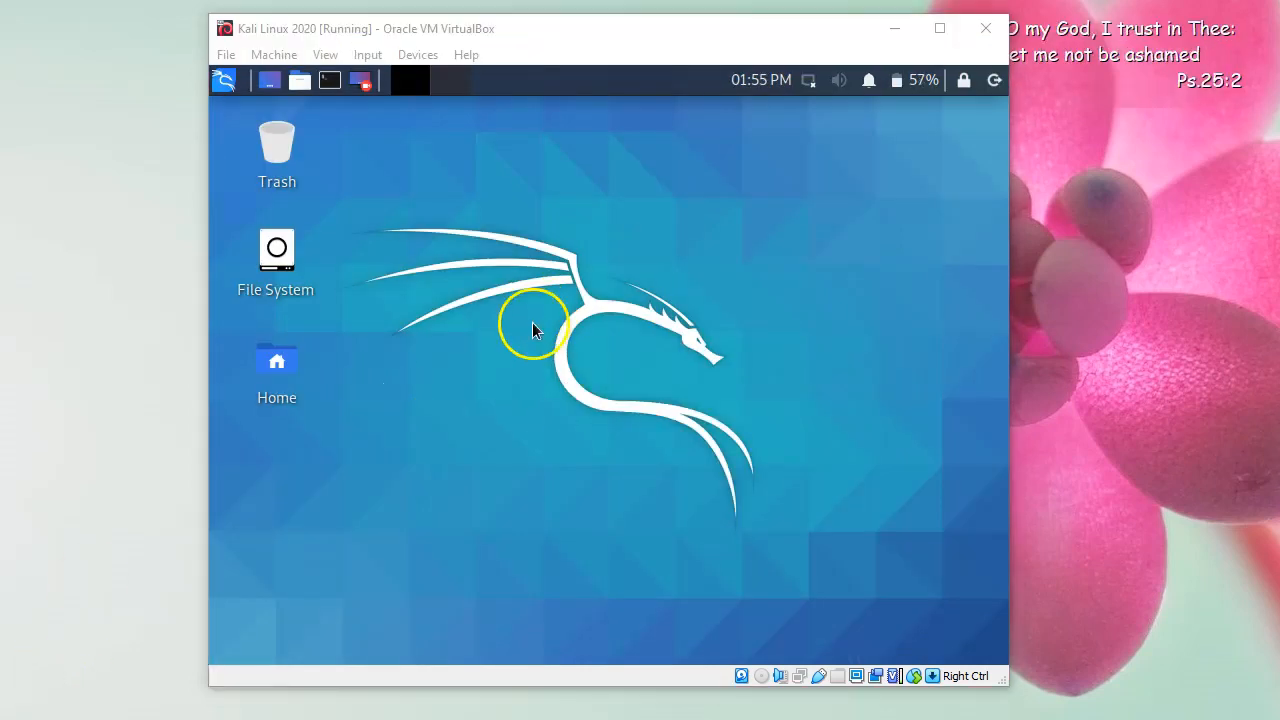
Reconnect the running virtual machine's network adapter.
click(412, 56)
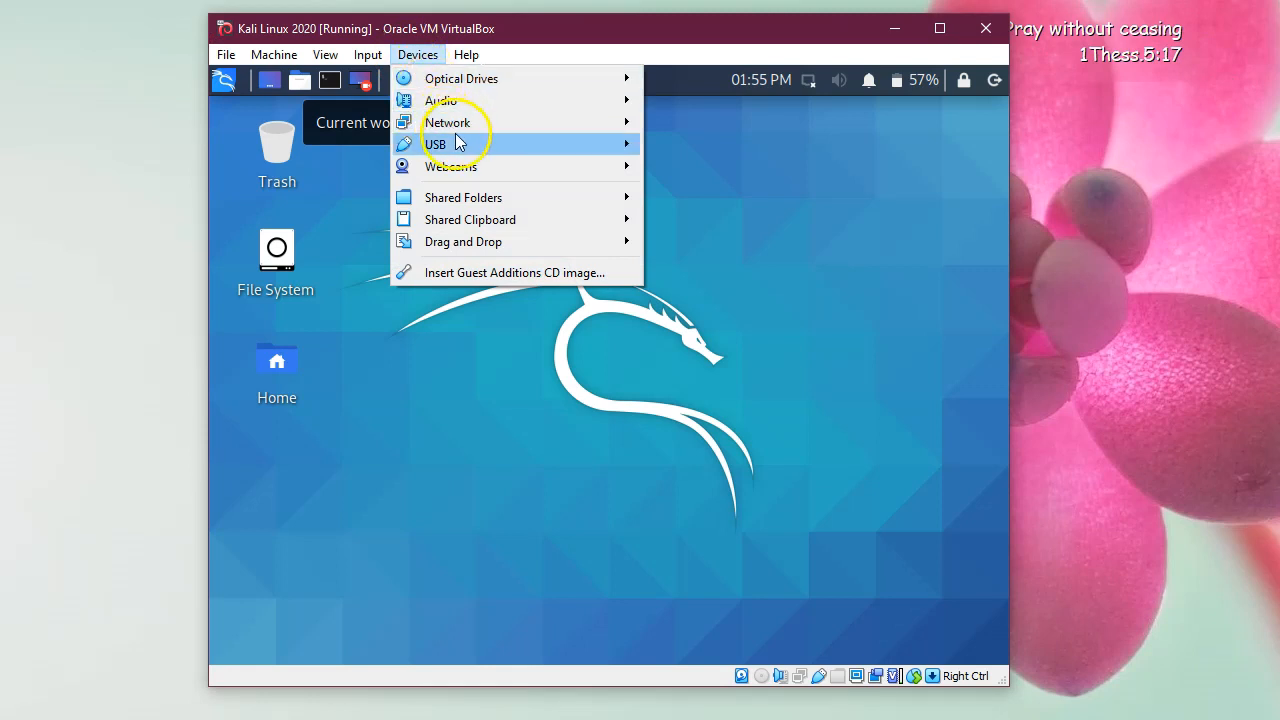
mouse_move(520, 123)
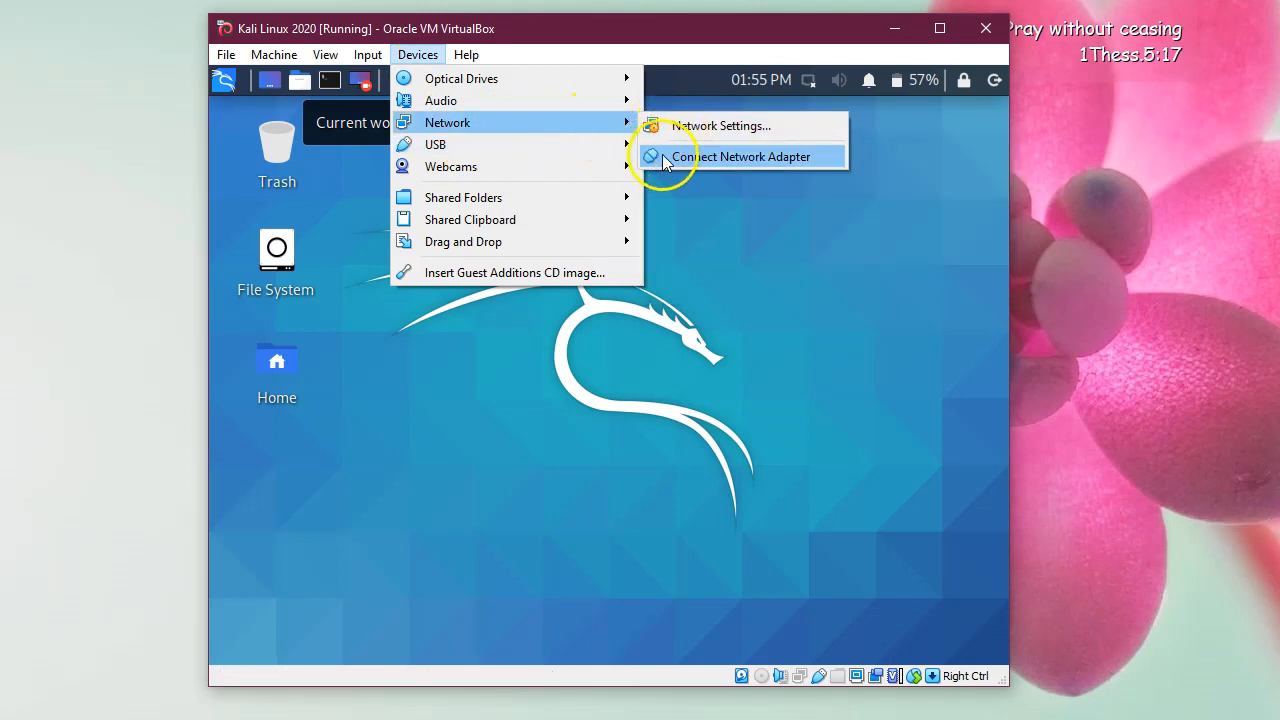
click(758, 162)
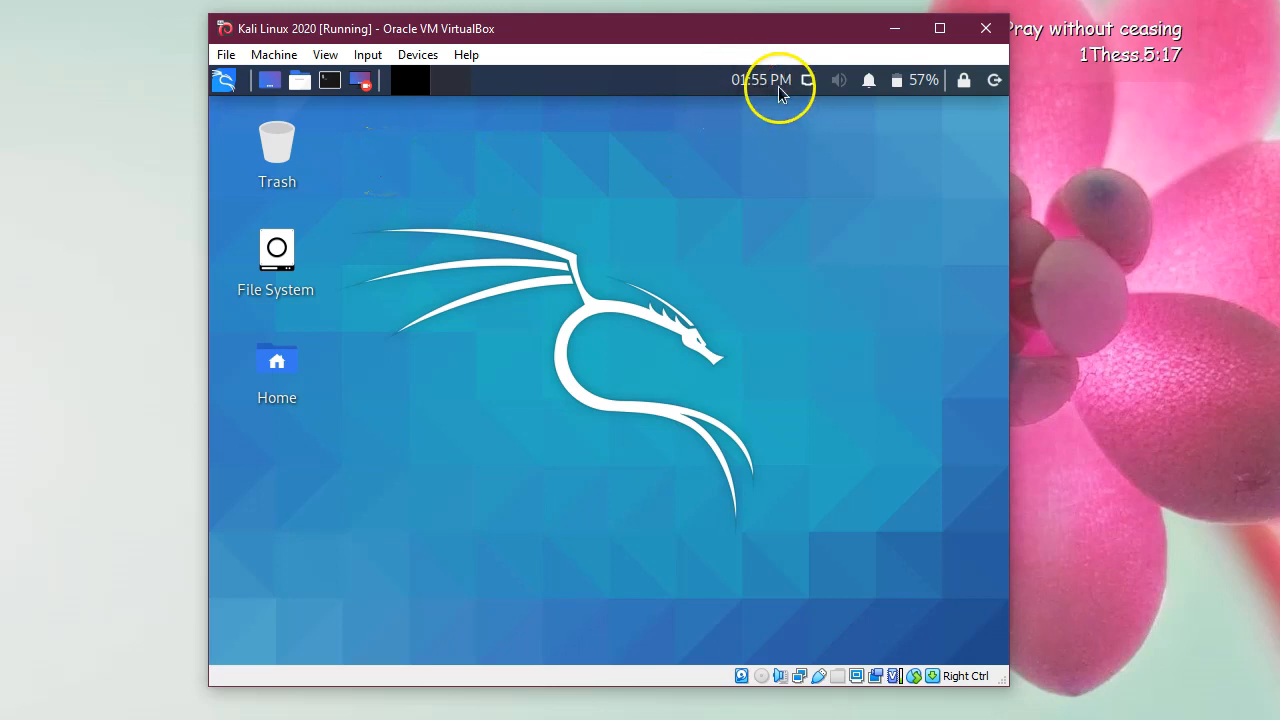
Open a terminal and run sudo apt update, authorising it with the account password.
click(333, 84)
drag(401, 118, 473, 142)
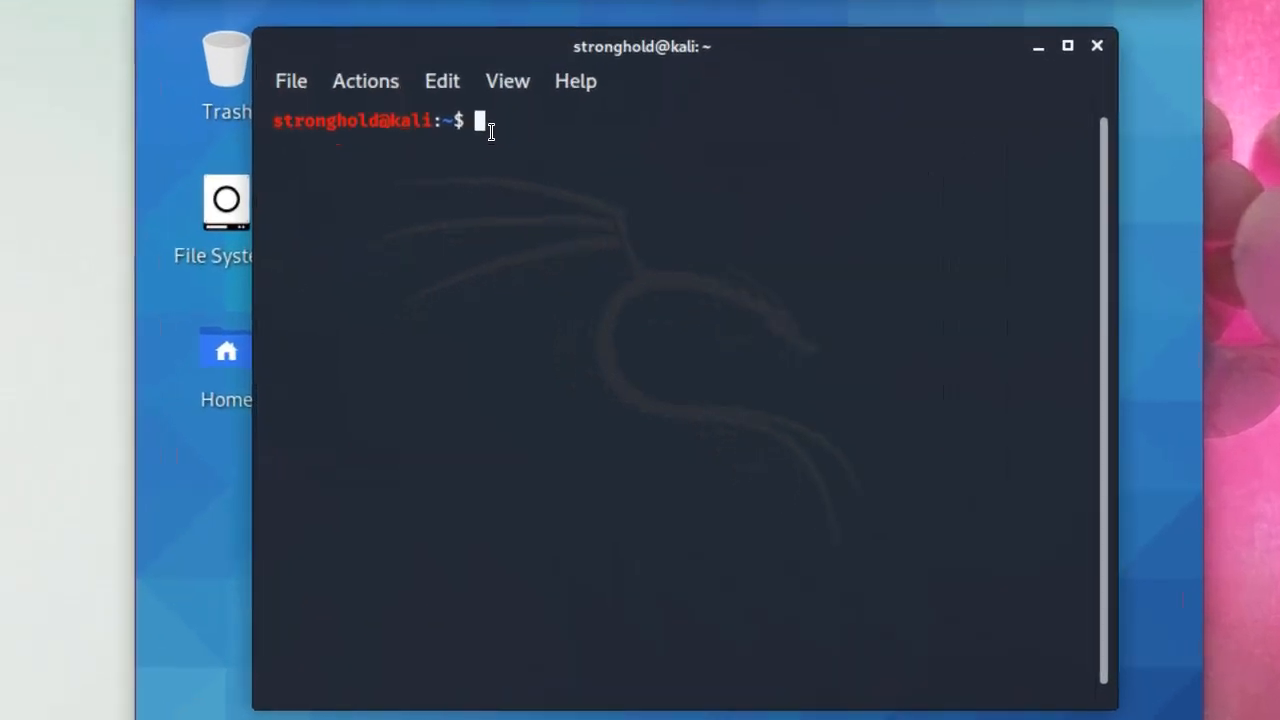
text(sudo apt)
text( install)
key(BackSpace)
key(BackSpace)
key(BackSpace)
key(BackSpace)
key(BackSpace)
key(BackSpace)
key(BackSpace)
key(BackSpace)
text(update)
key(Return)
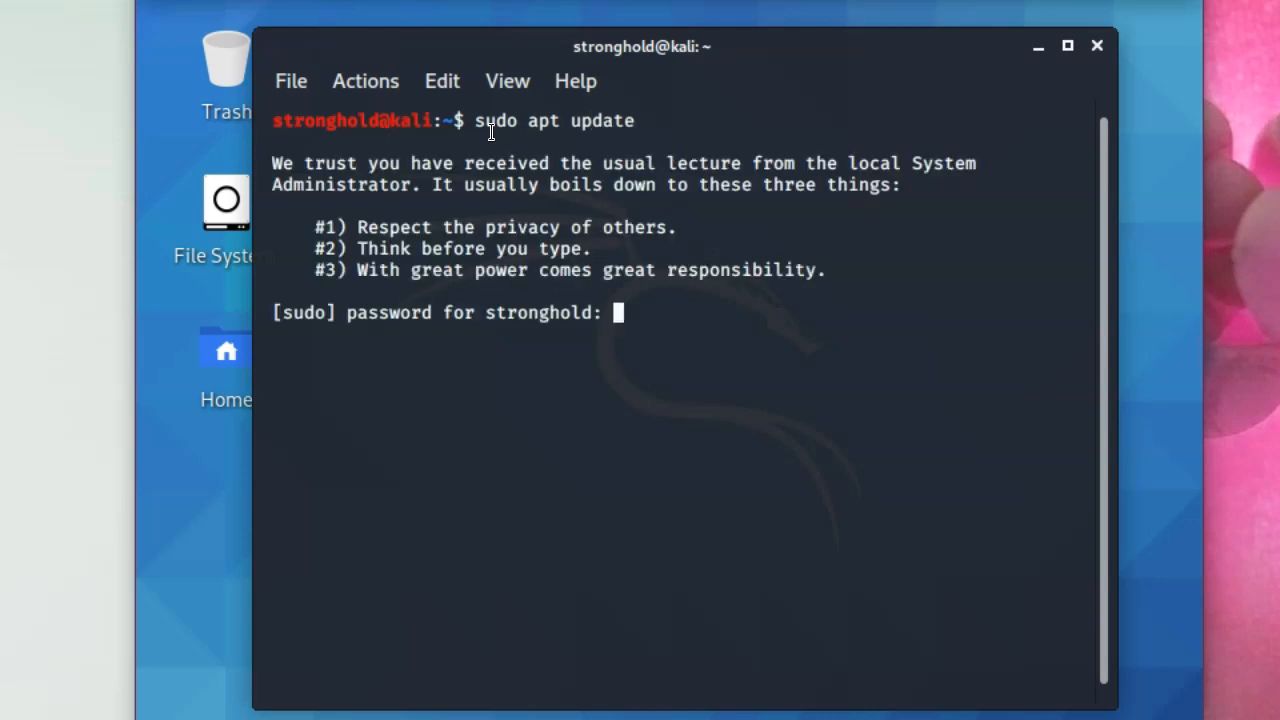
key(Return)
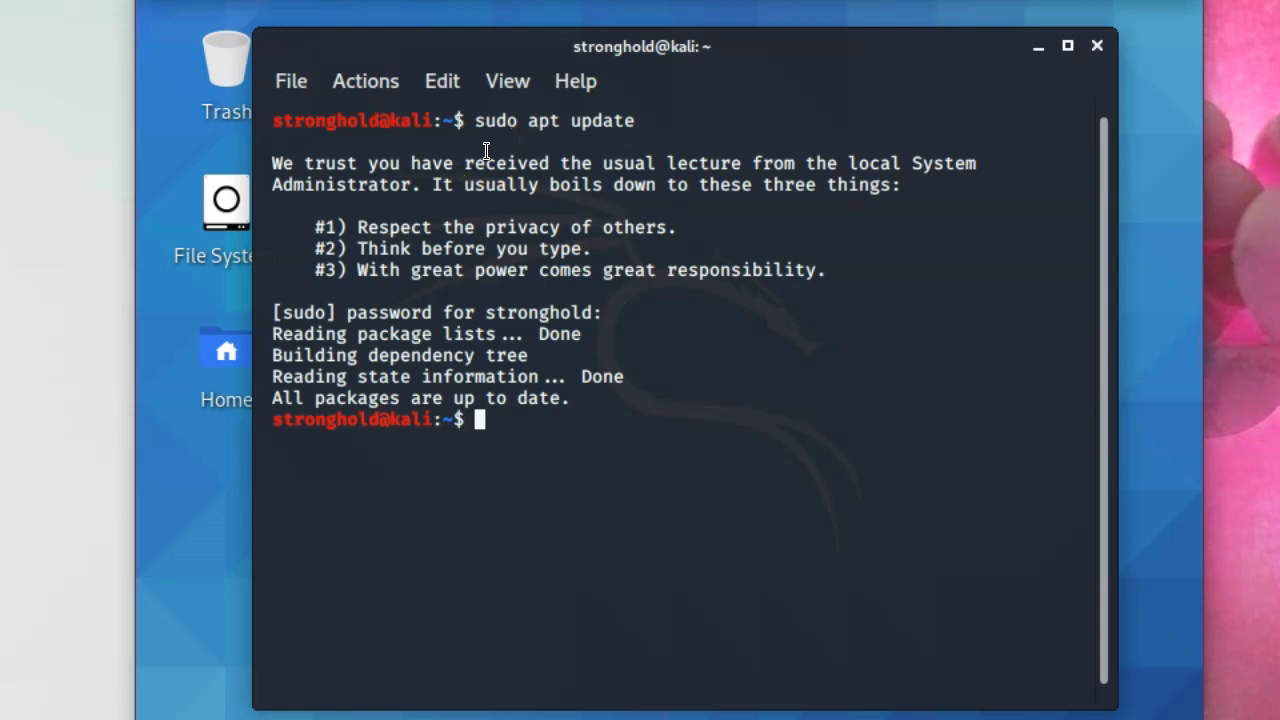
Clear the terminal and open /etc/apt/sources.list in nano with sudo rights.
text(clear)
key(Return)
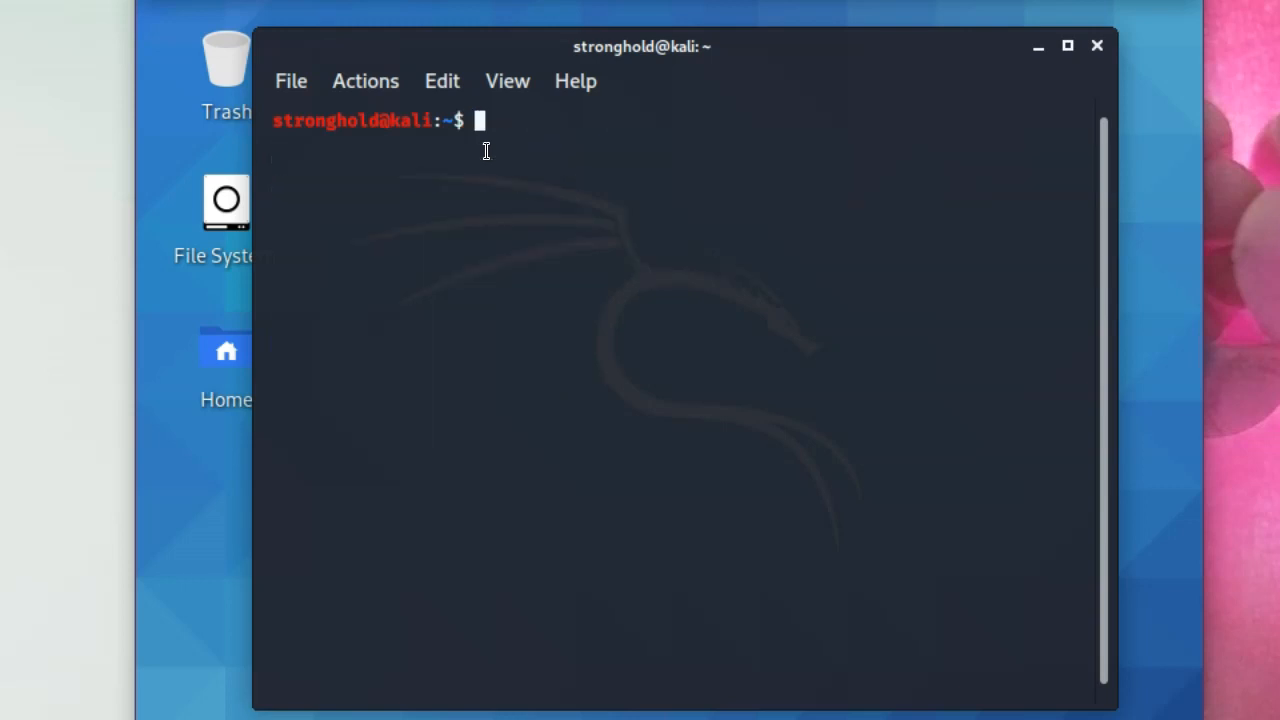
text(sudo)
click(477, 238)
text(nano /etc//)
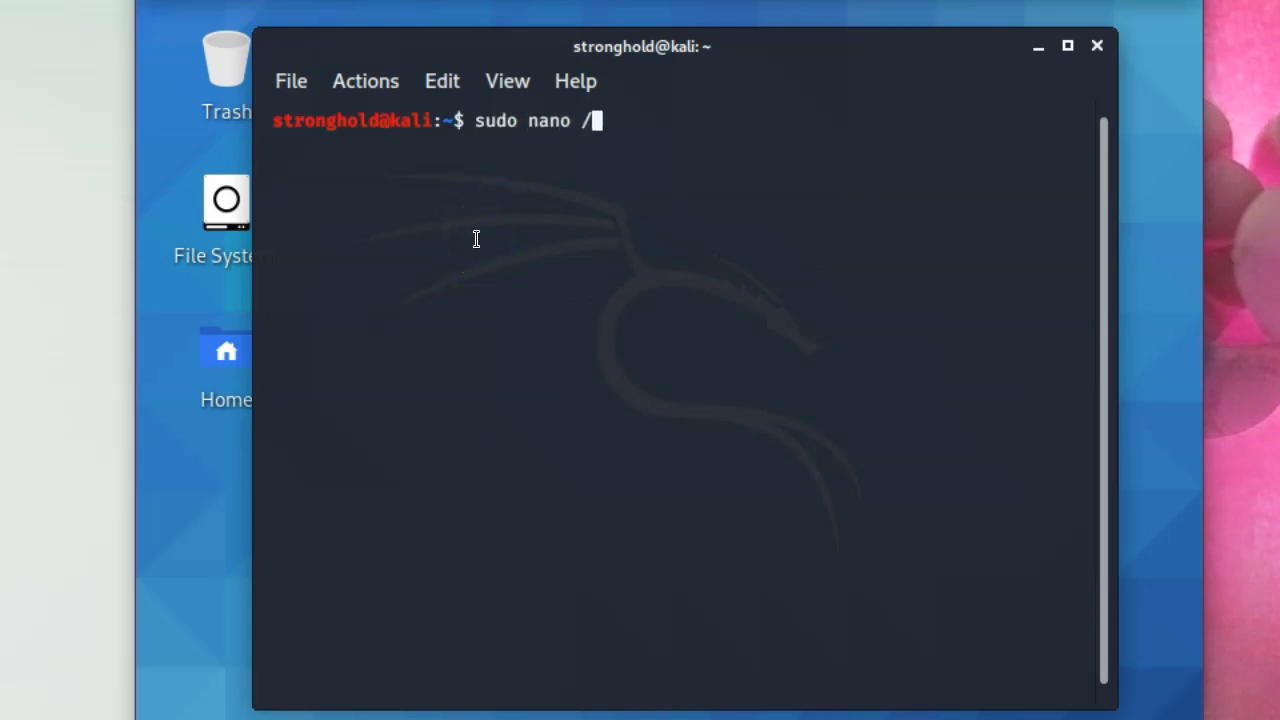
key(BackSpace)
text(apt/sou)
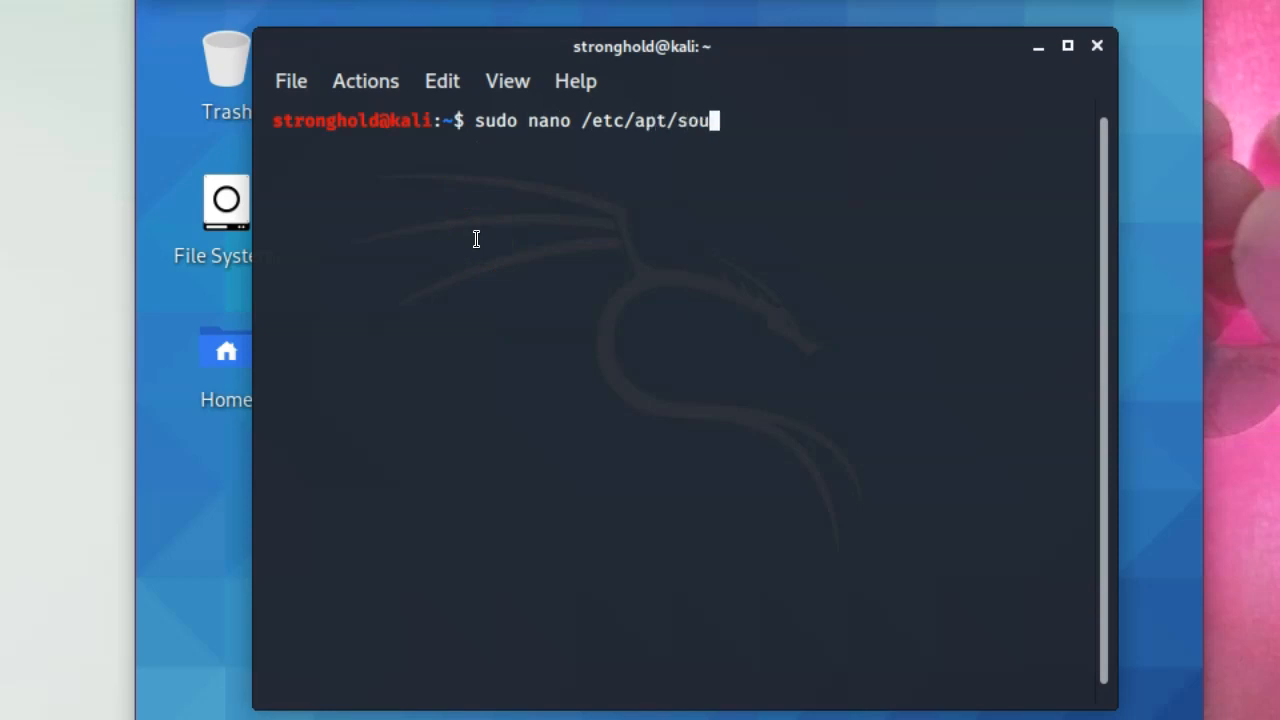
key(Tab)
key(Return)
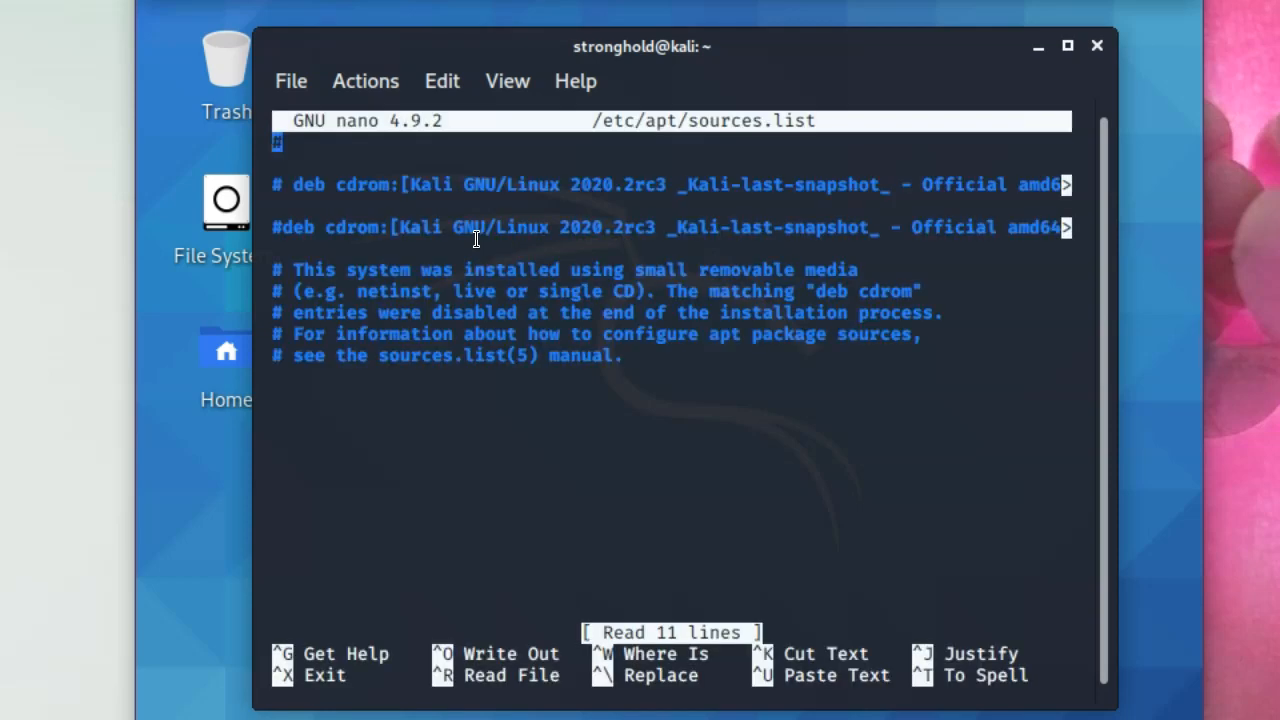
key(Down)
key(Down)
key(Down)
key(Down)
key(Down)
key(Down)
key(Down)
key(Down)
key(Down)
key(Down)
key(Down)
key(Return)
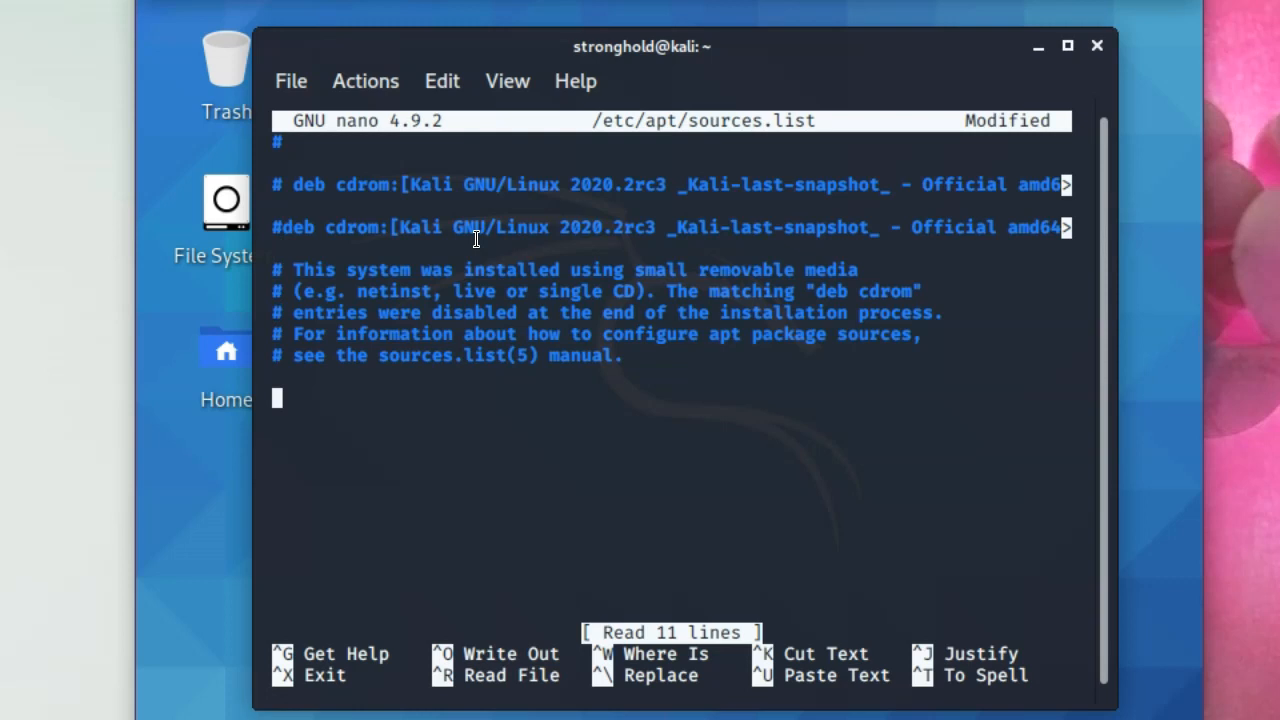
text(deb http://)
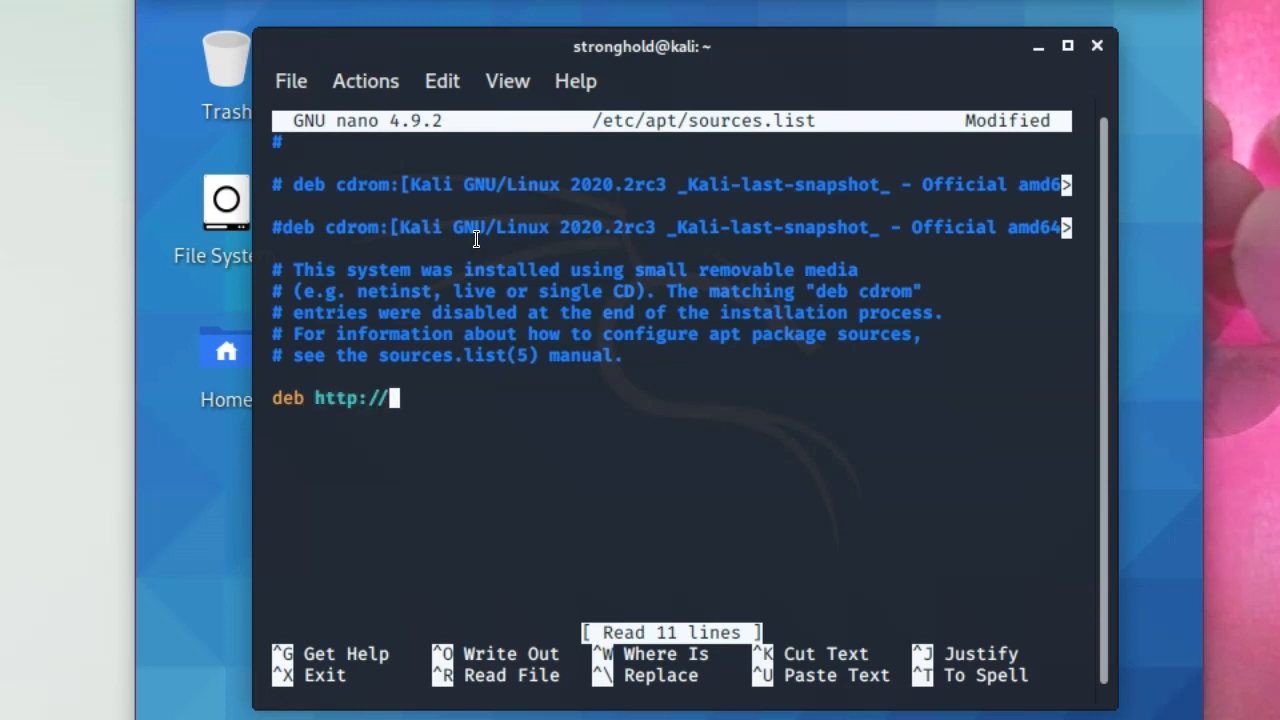
text(http.)
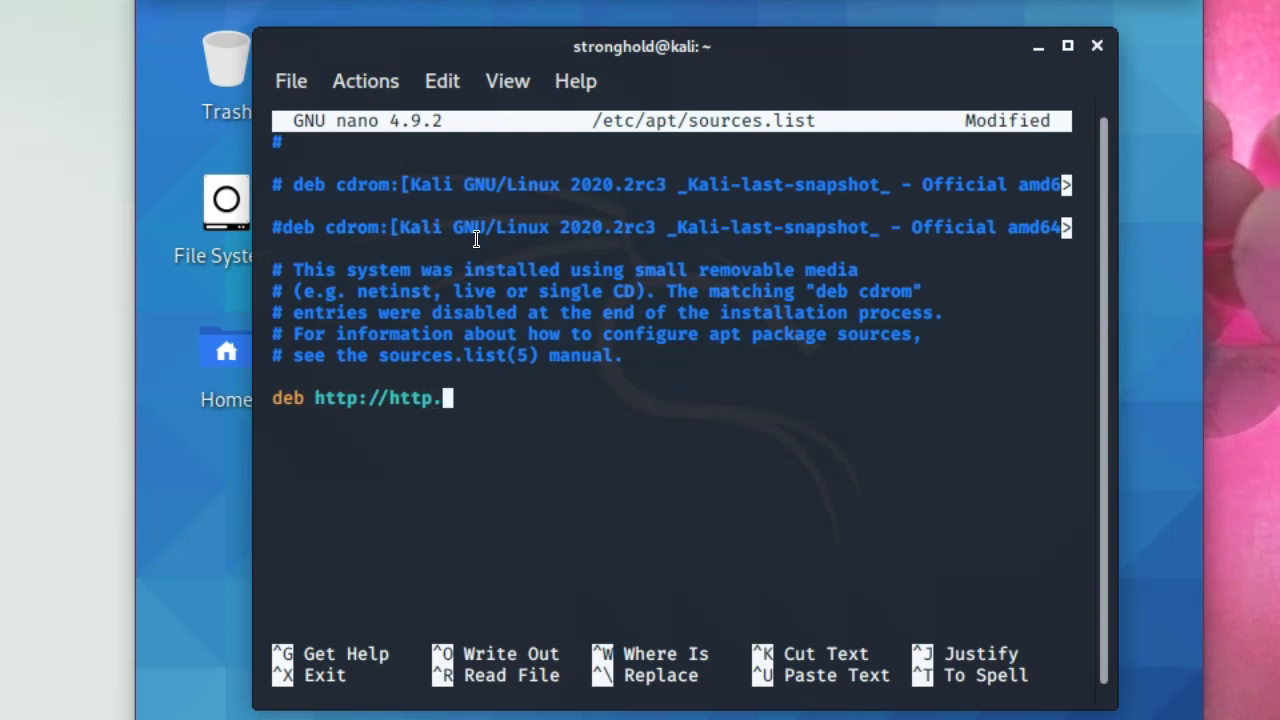
text(kali.org)
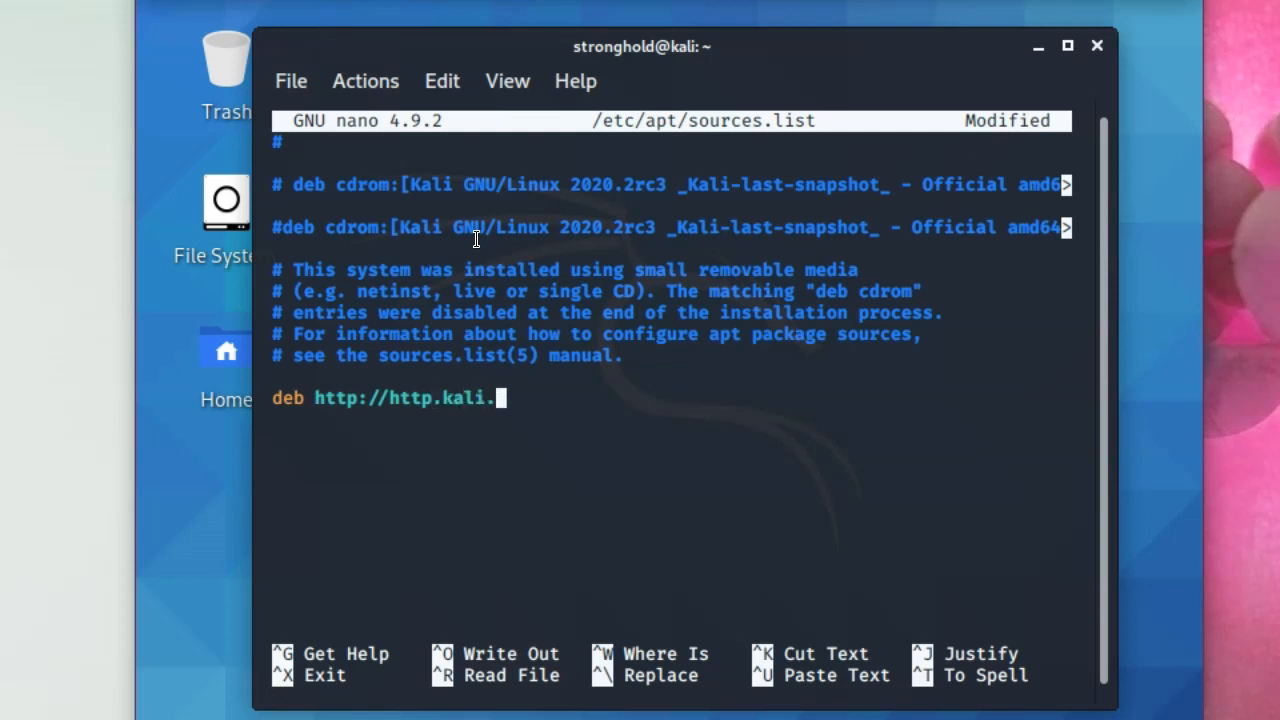
text(/la)
key(BackSpace)
key(BackSpace)
text(kali )
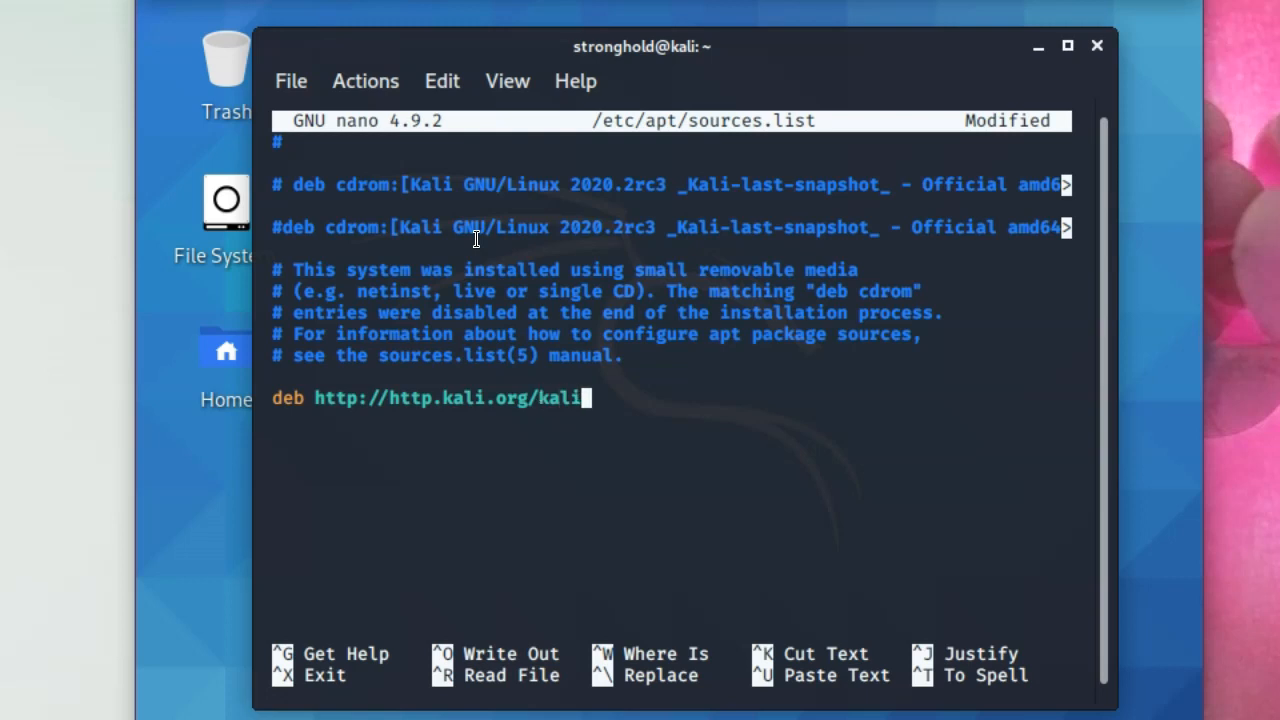
text(kali-ro)
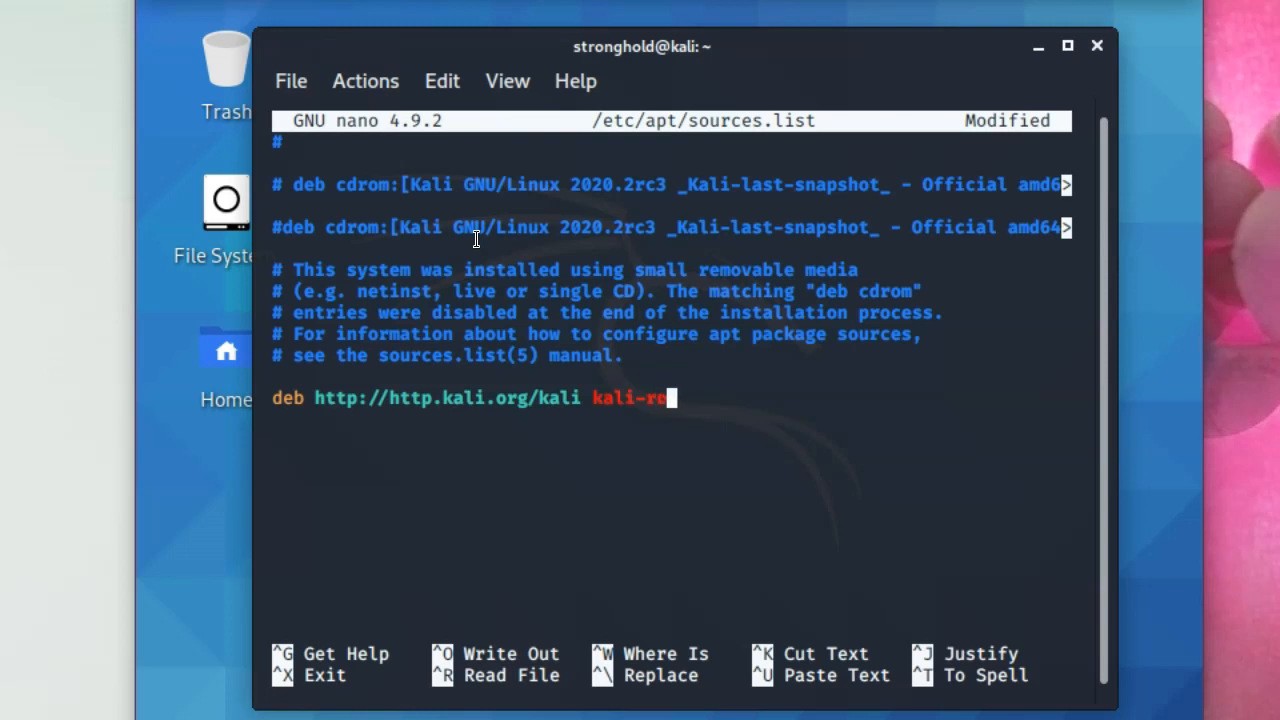
text(lling main non-)
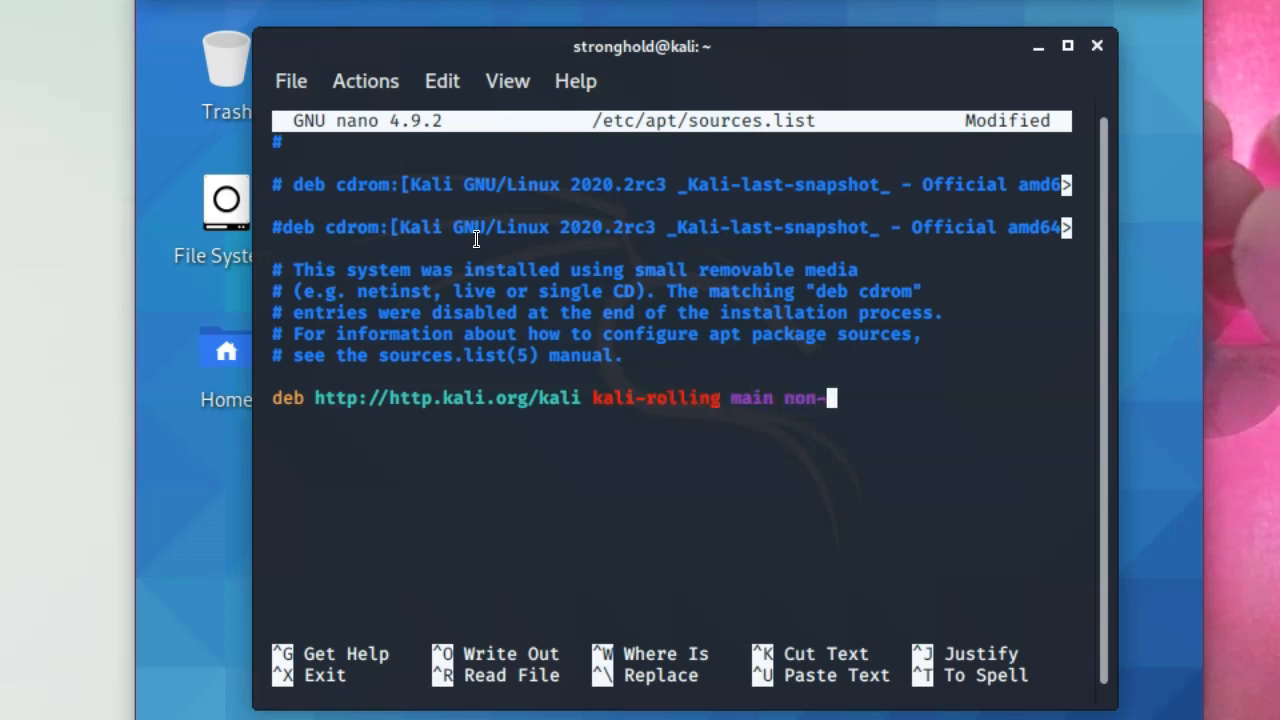
text(free contrib)
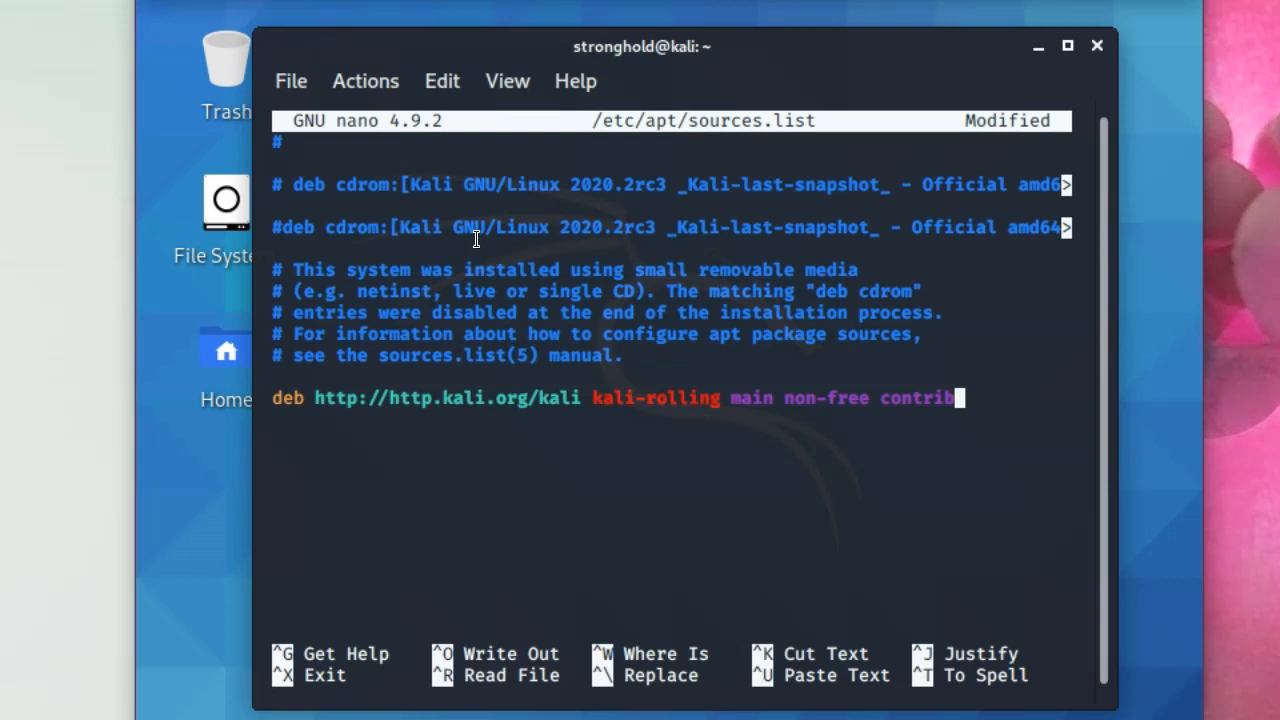
Save the edited sources.list under its existing name and exit nano.
click(469, 250)
key(ctrl+x)
key(y)
key(Return)
Refresh the package lists with sudo apt update.
text(sudo apt update)
key(Return)
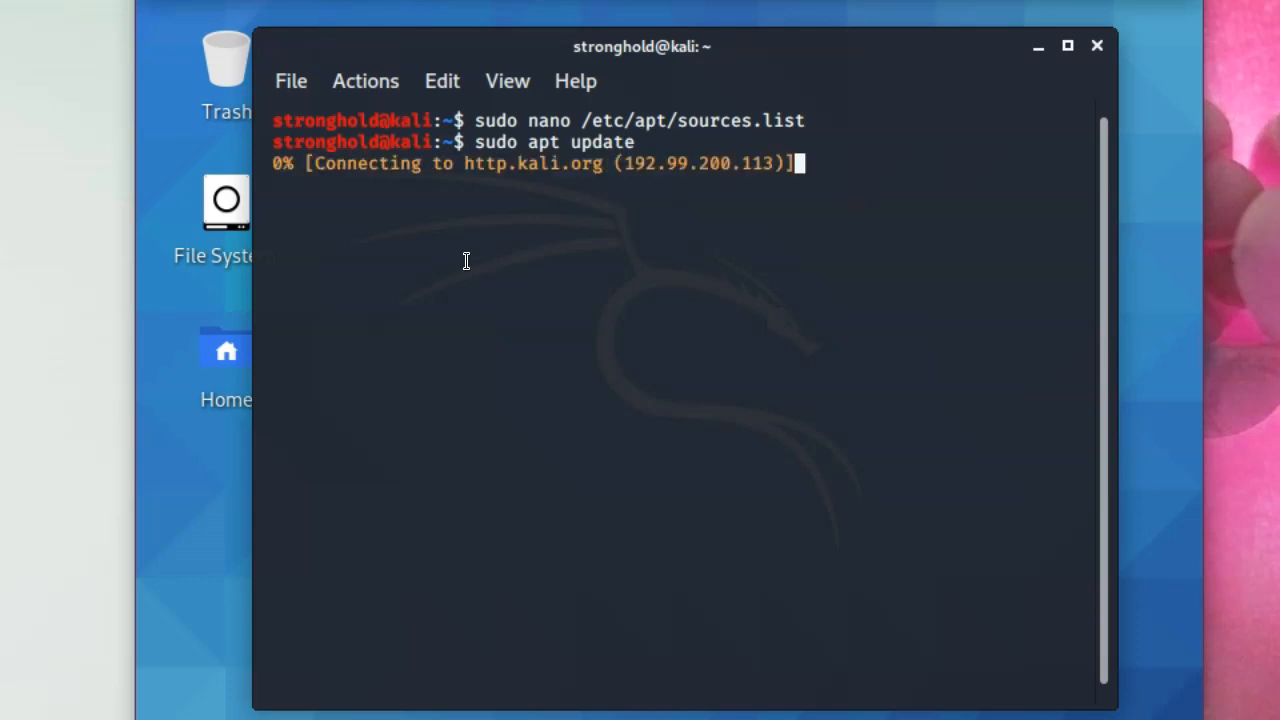
click(472, 236)
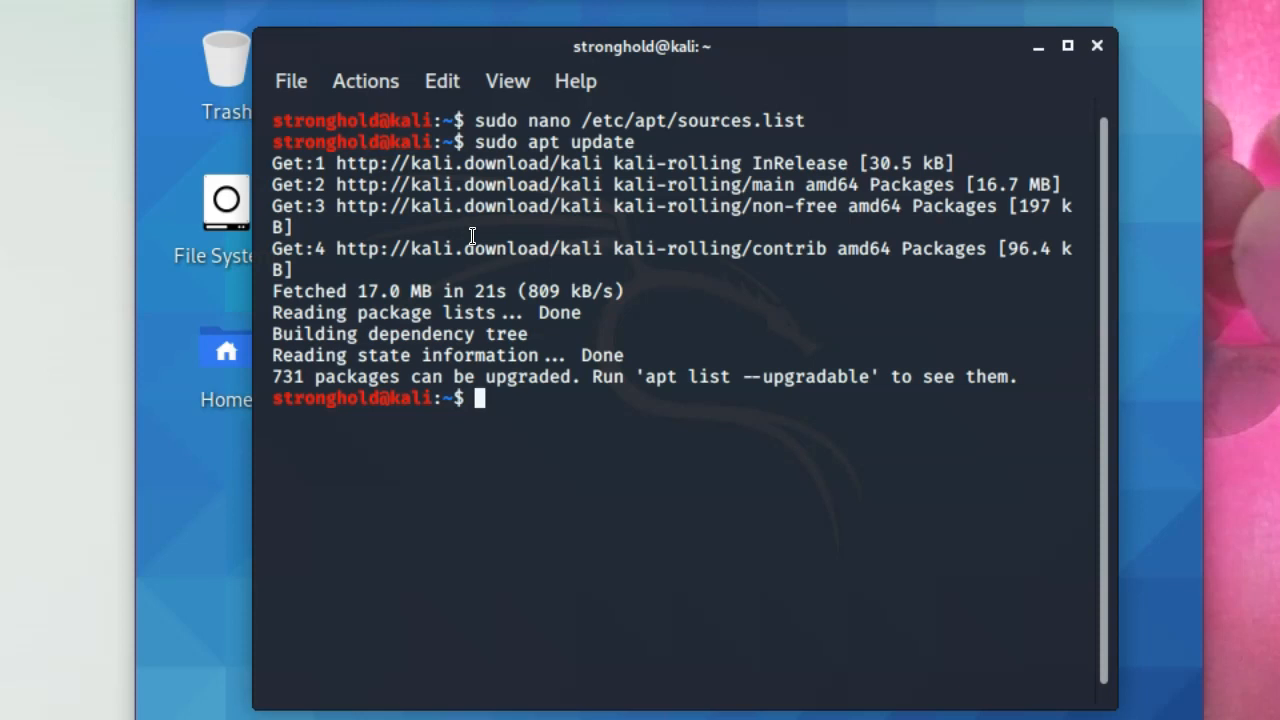
text(sudo ap)
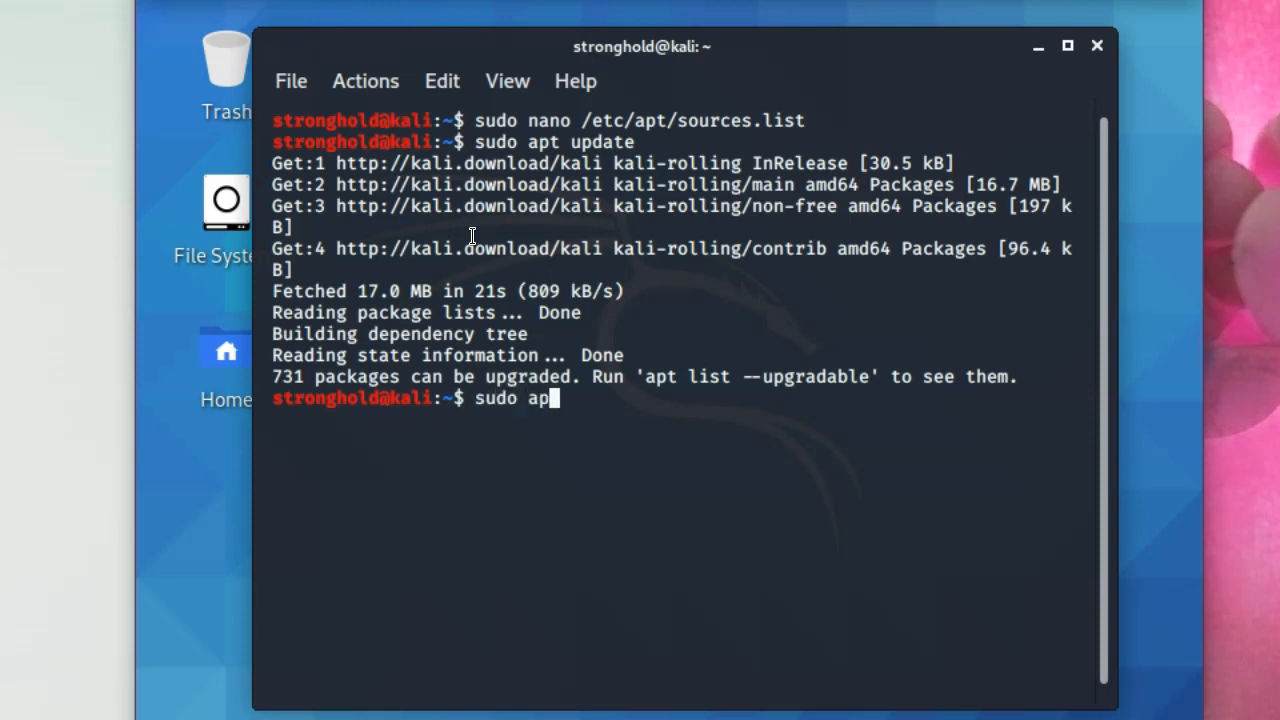
text(t upgrade)
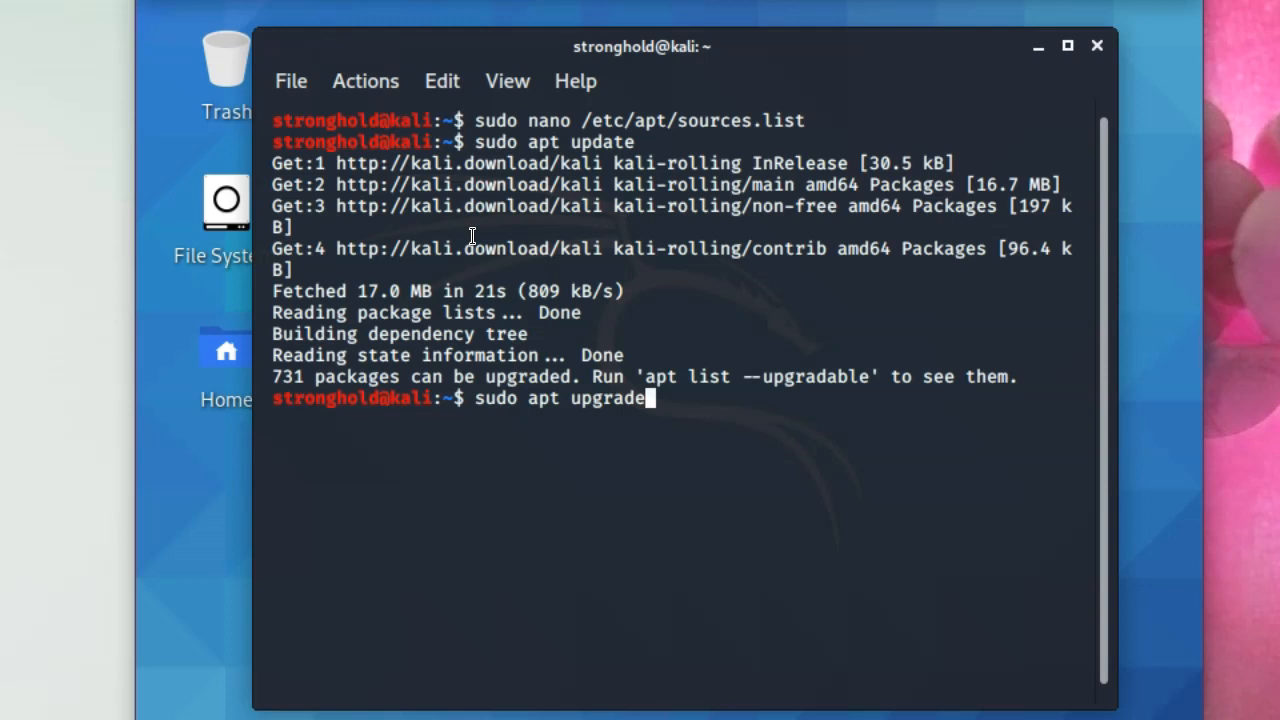
key(BackSpace)
key(BackSpace)
key(BackSpace)
key(BackSpace)
key(BackSpace)
key(BackSpace)
key(BackSpace)
key(BackSpace)
key(BackSpace)
key(BackSpace)
key(BackSpace)
key(BackSpace)
key(BackSpace)
key(BackSpace)
key(BackSpace)
key(BackSpace)
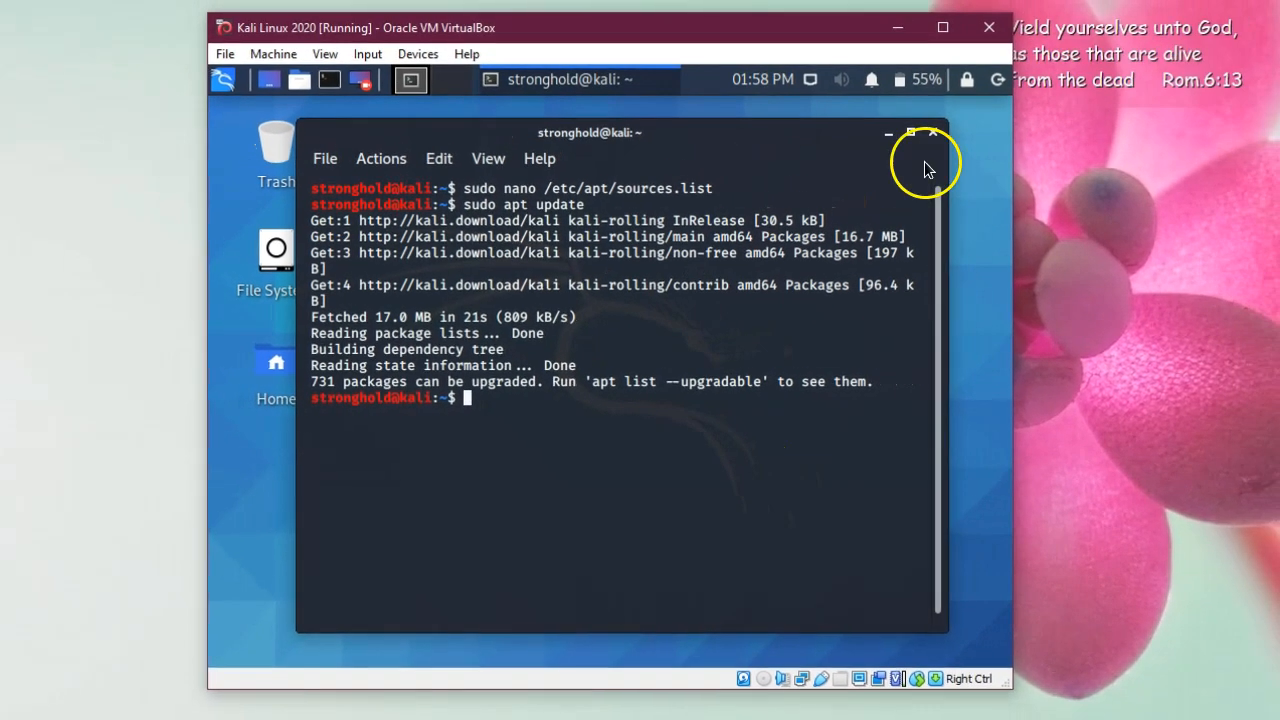
click(943, 28)
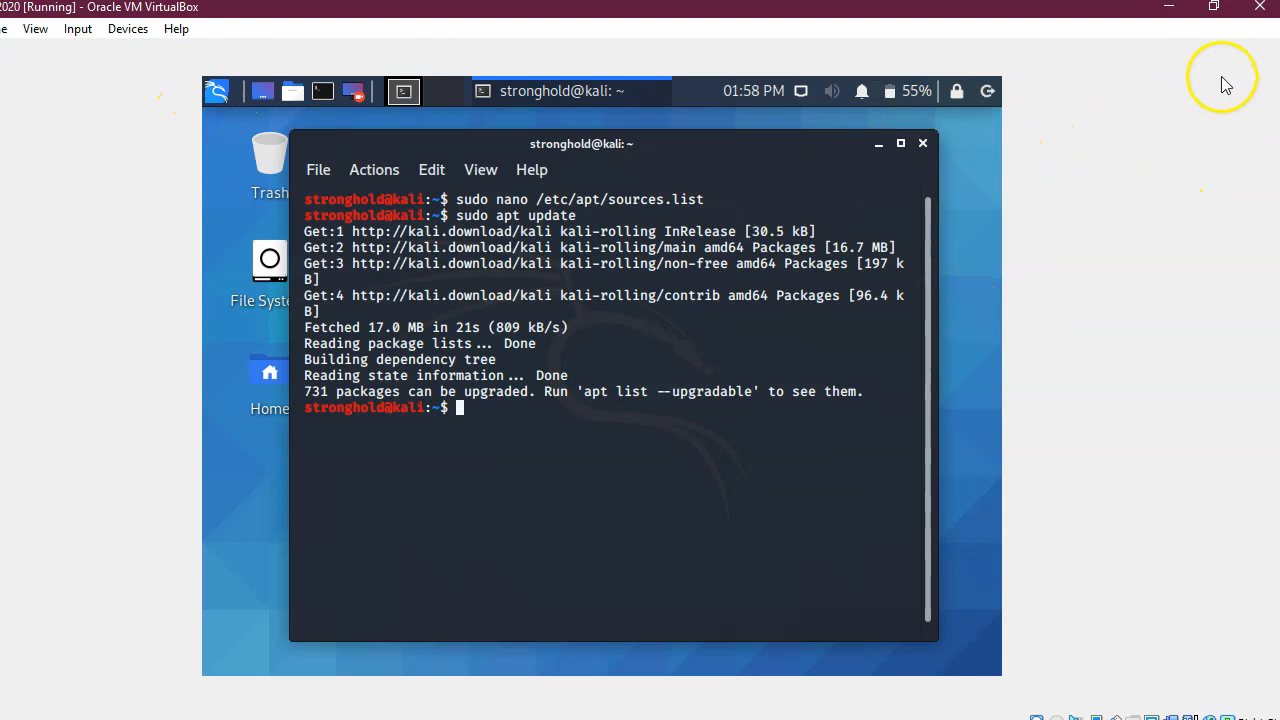
click(1214, 8)
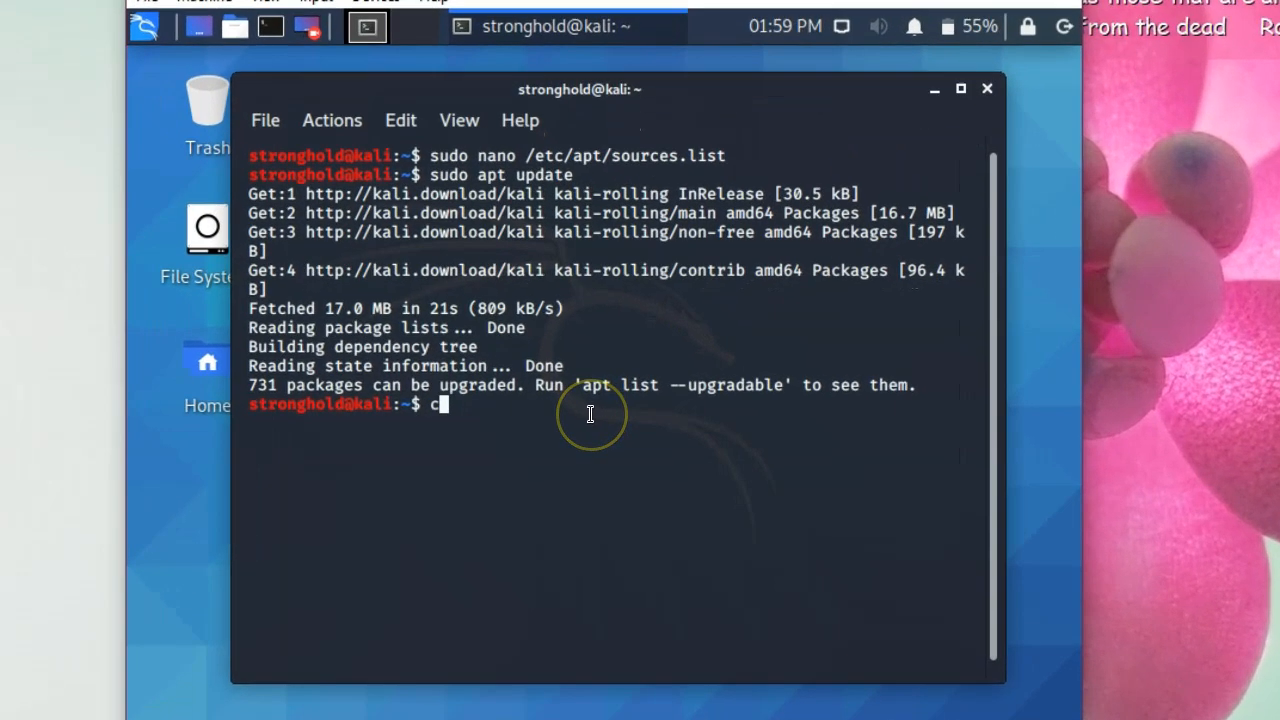
Clear the terminal and query the running kernel release with uname -r.
text(clear)
key(Return)
text(uname )
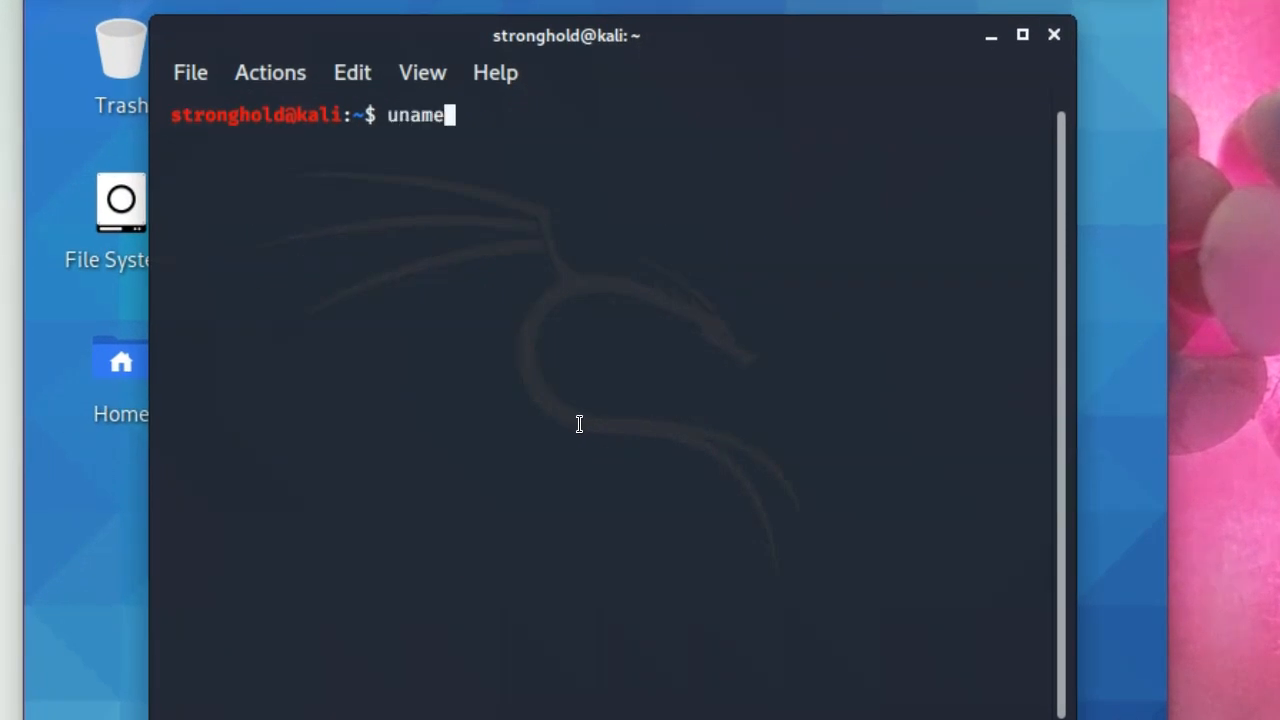
text(-r)
key(Return)
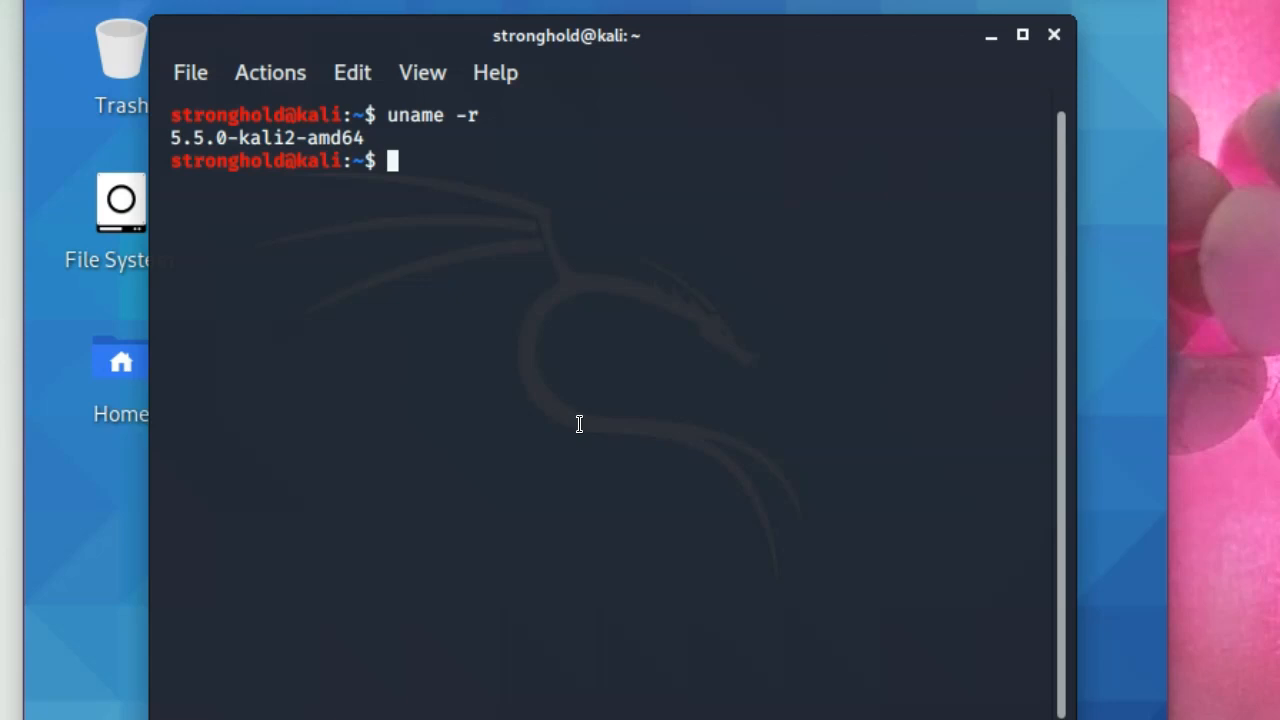
List the completions for sudo apt install linux-headers- and compare the available header versions with the running kernel release.
click(591, 423)
text(sudo ap t)
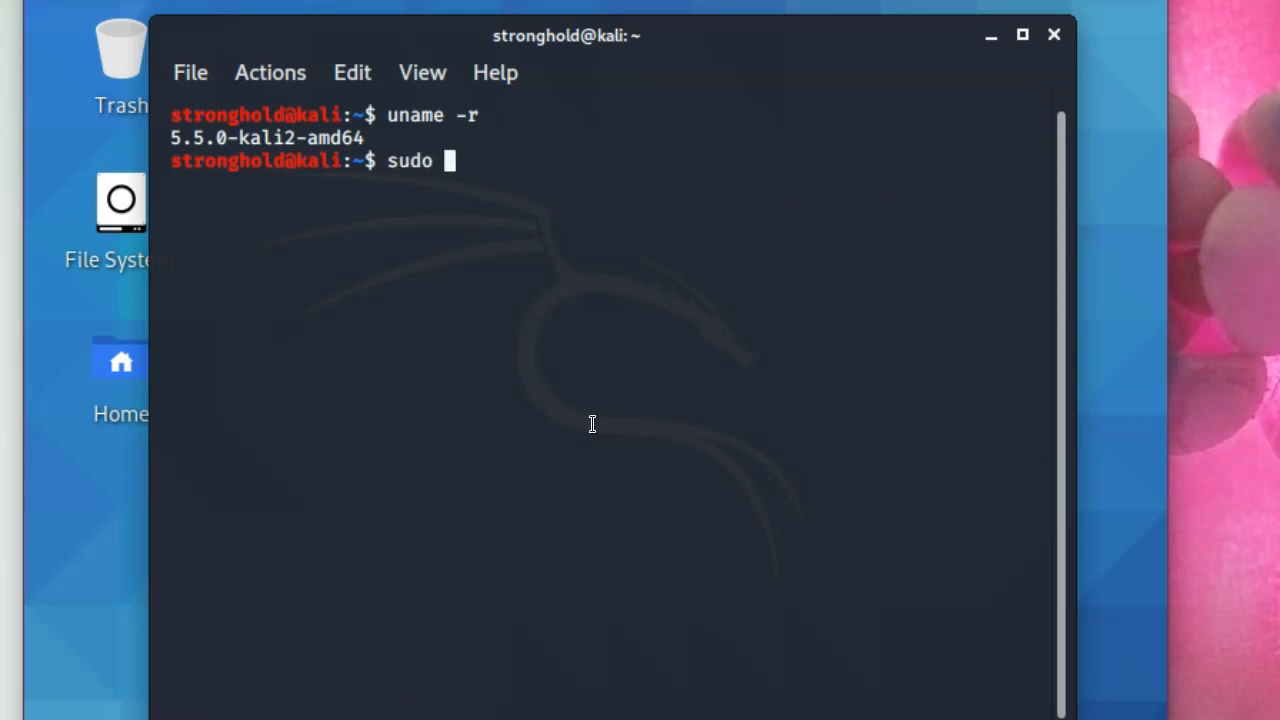
key(BackSpace)
key(BackSpace)
text(t install )
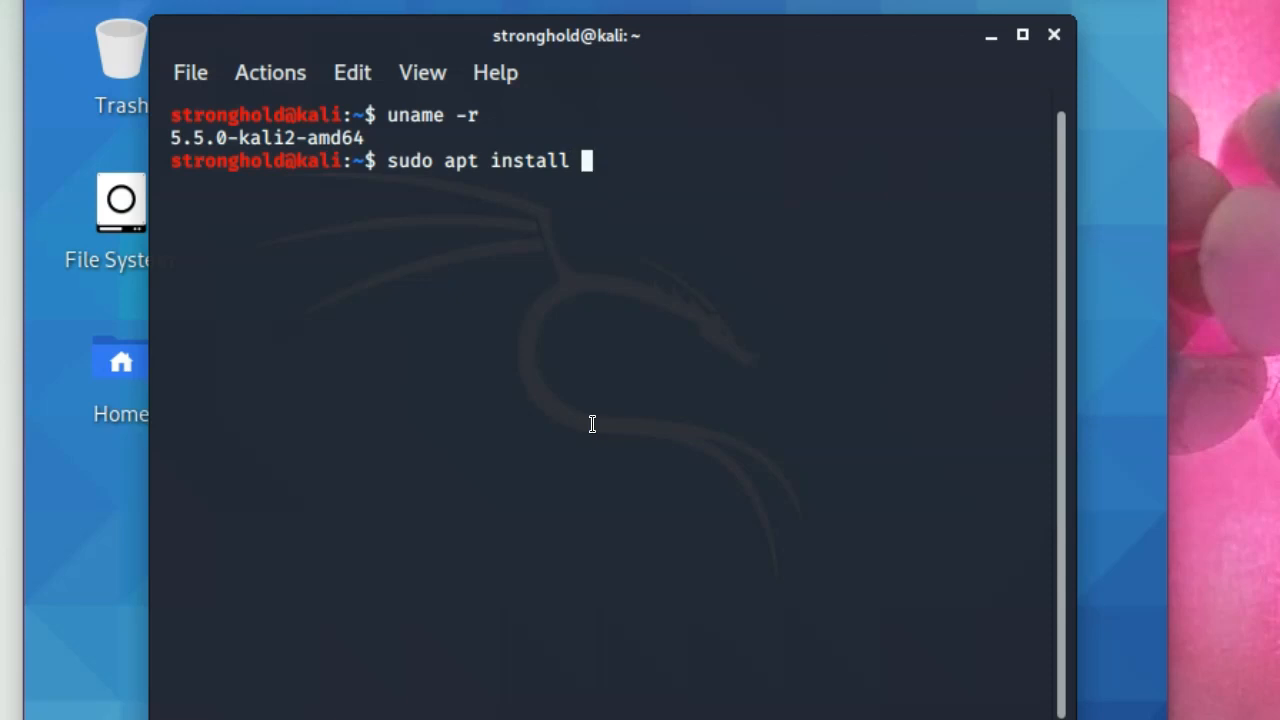
text(linux-)
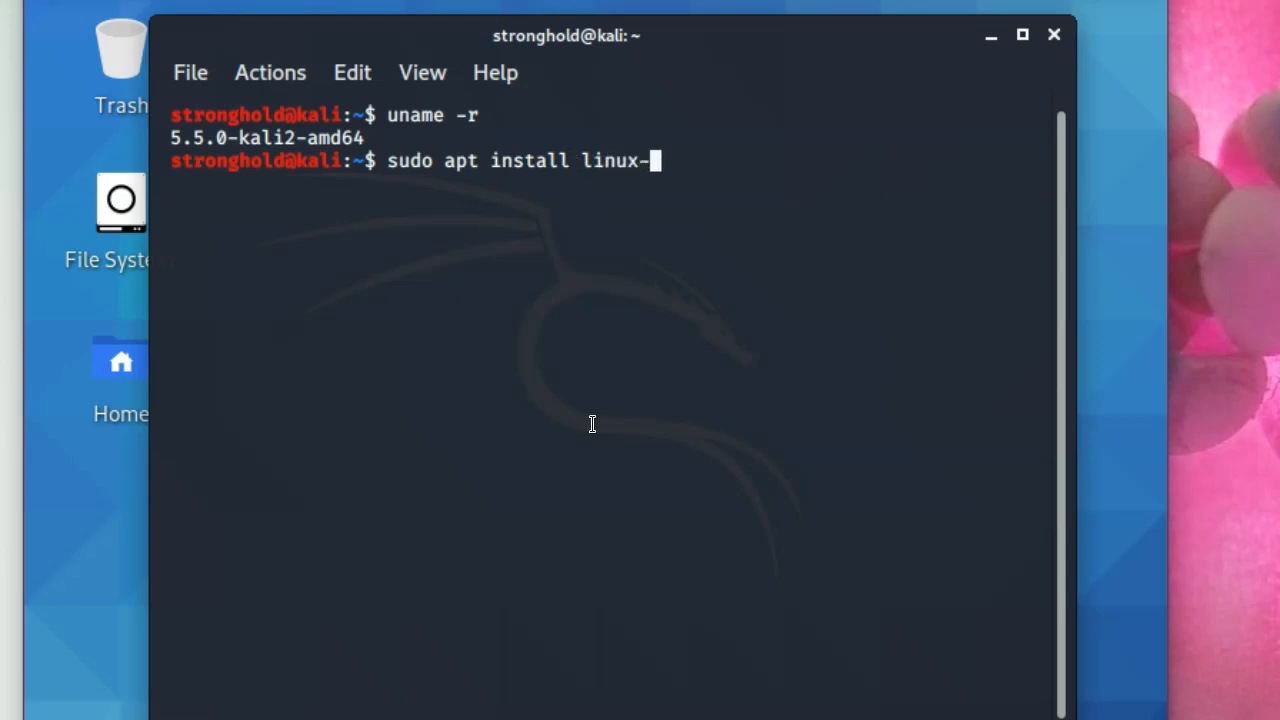
text(headers-)
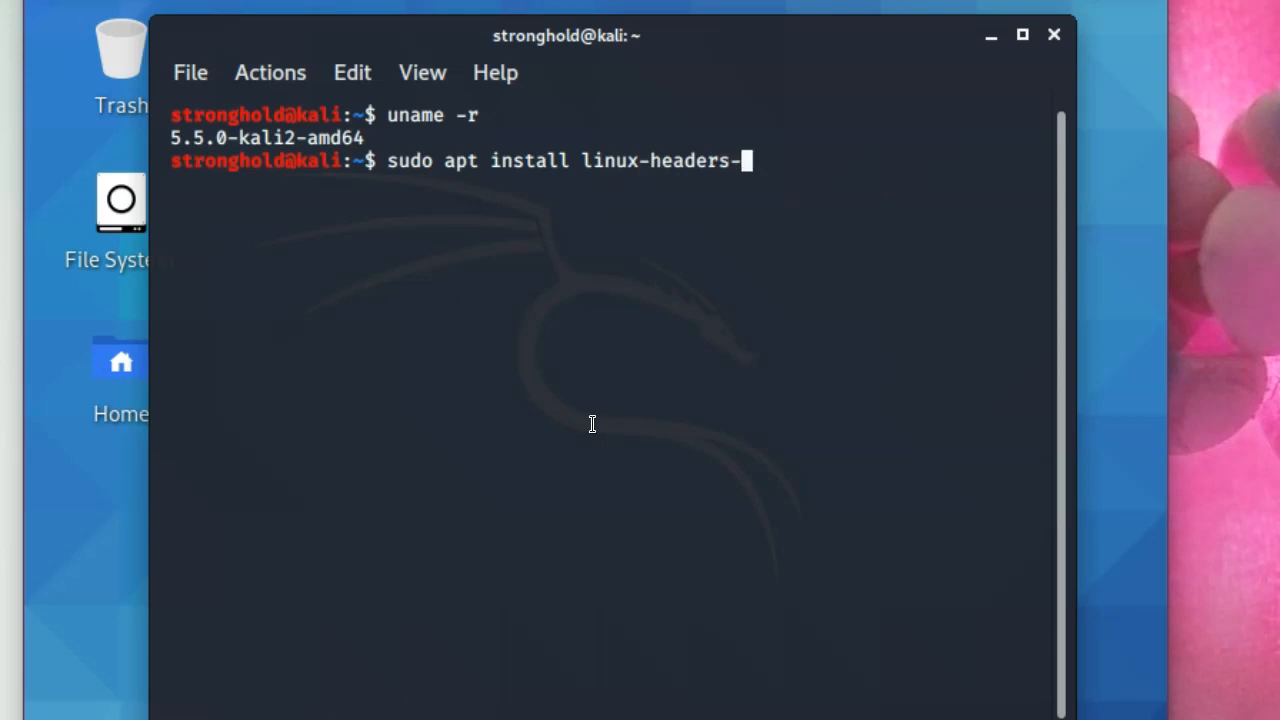
key(Tab)
key(Tab)
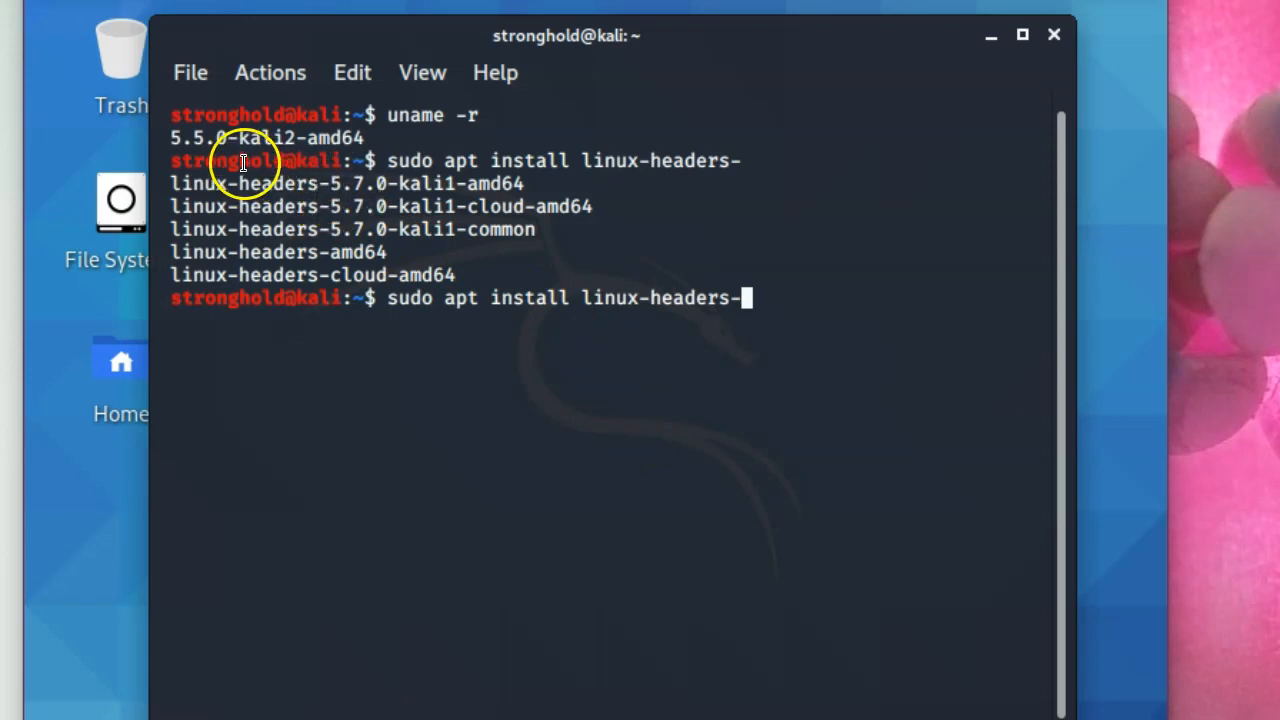
drag(169, 139, 292, 138)
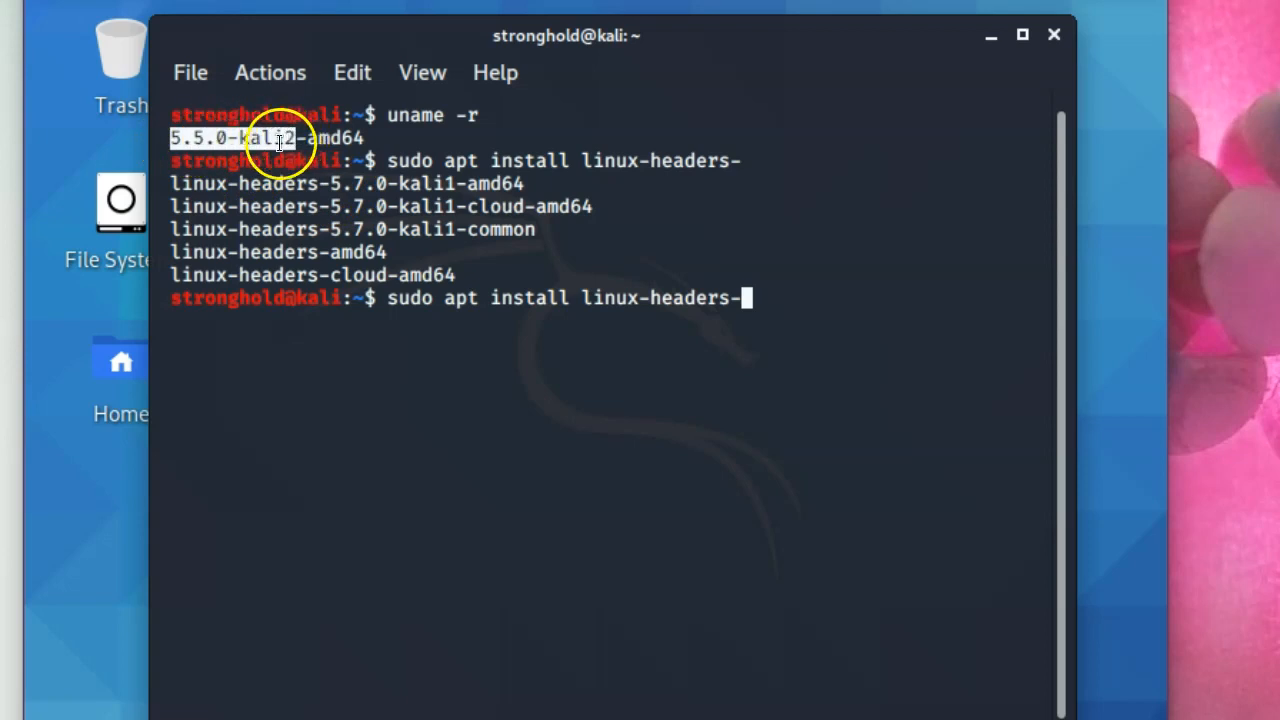
click(197, 133)
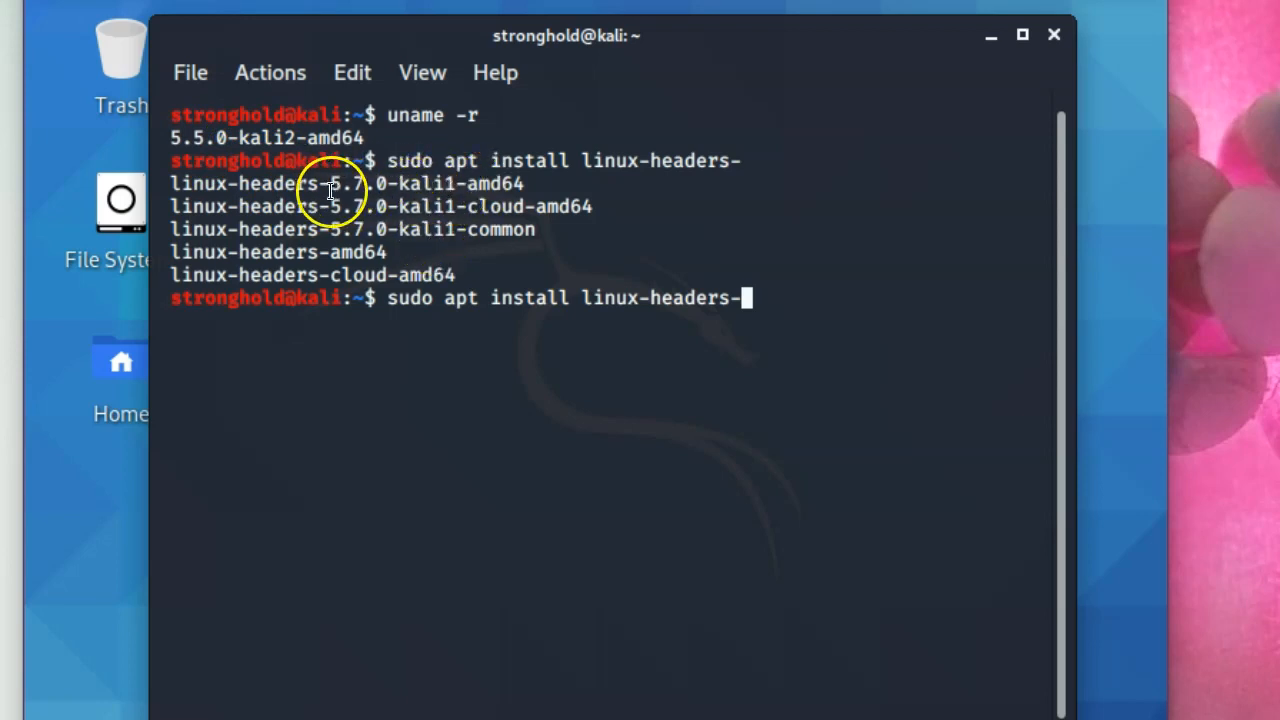
drag(331, 187, 376, 188)
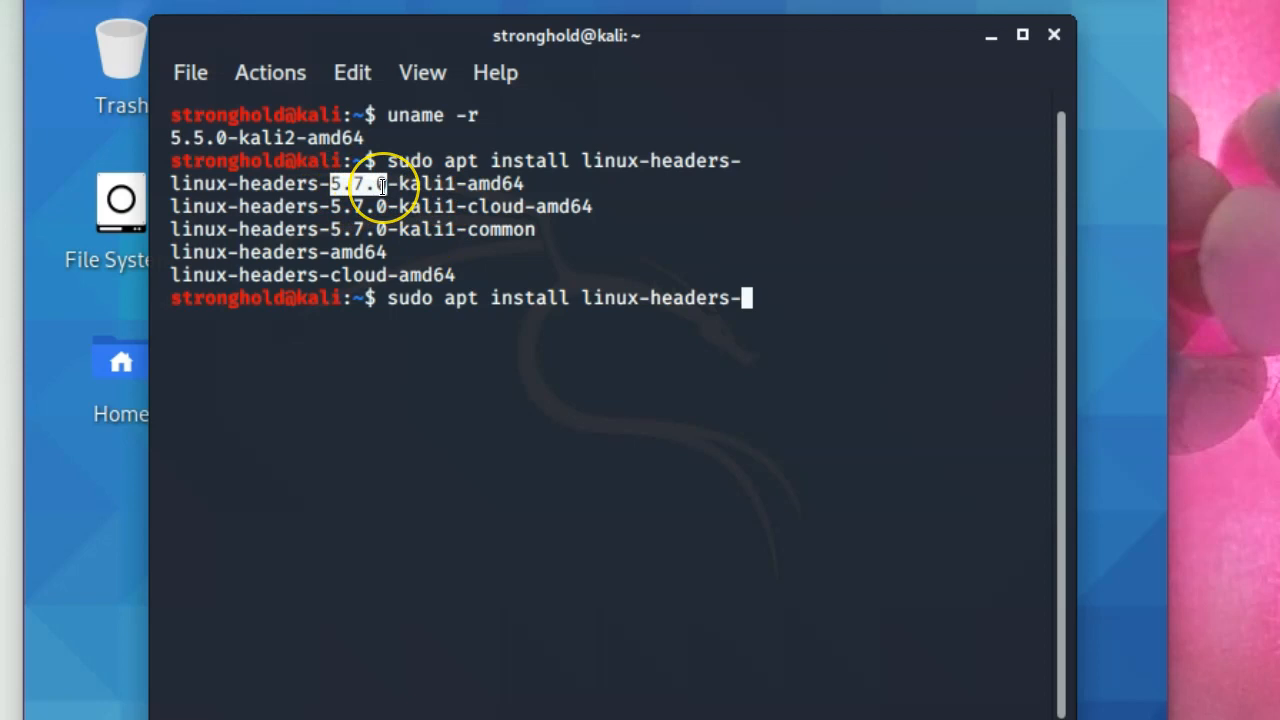
click(393, 182)
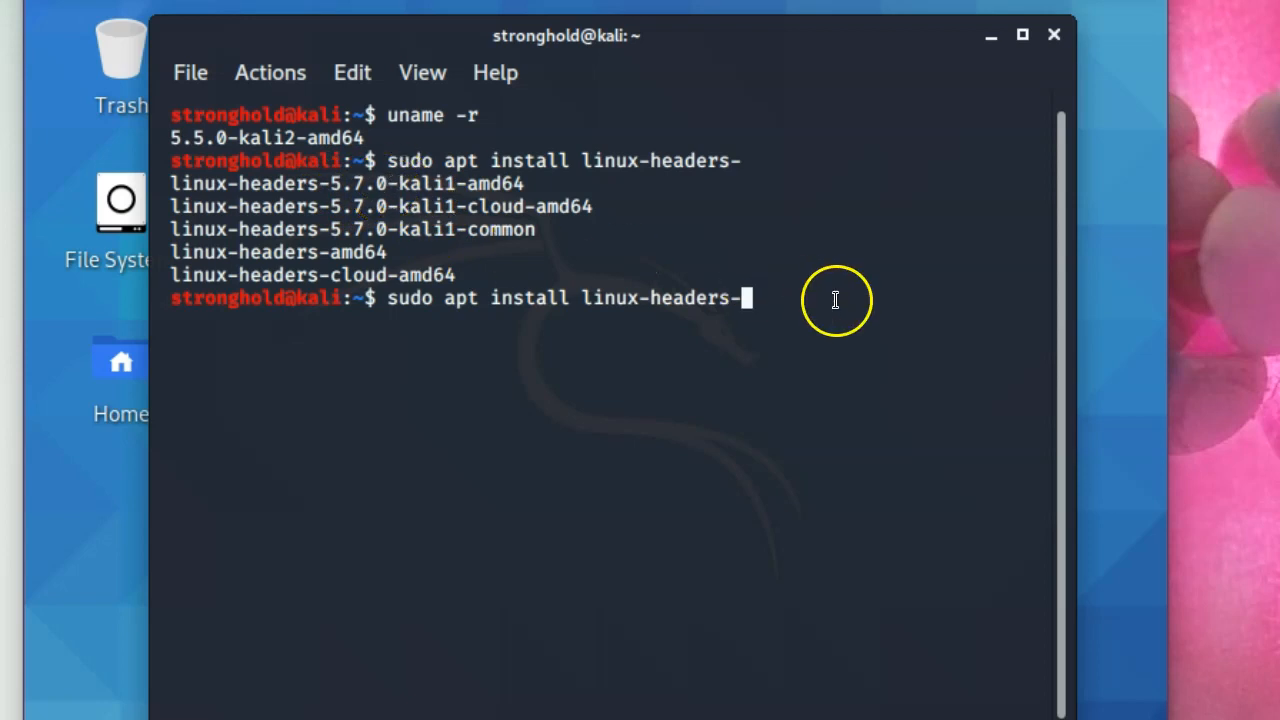
Change the unexecuted install command to sudo apt install linux-image- and list the available kernel image packages.
key(BackSpace)
key(BackSpace)
key(BackSpace)
key(BackSpace)
key(BackSpace)
key(BackSpace)
key(BackSpace)
key(BackSpace)
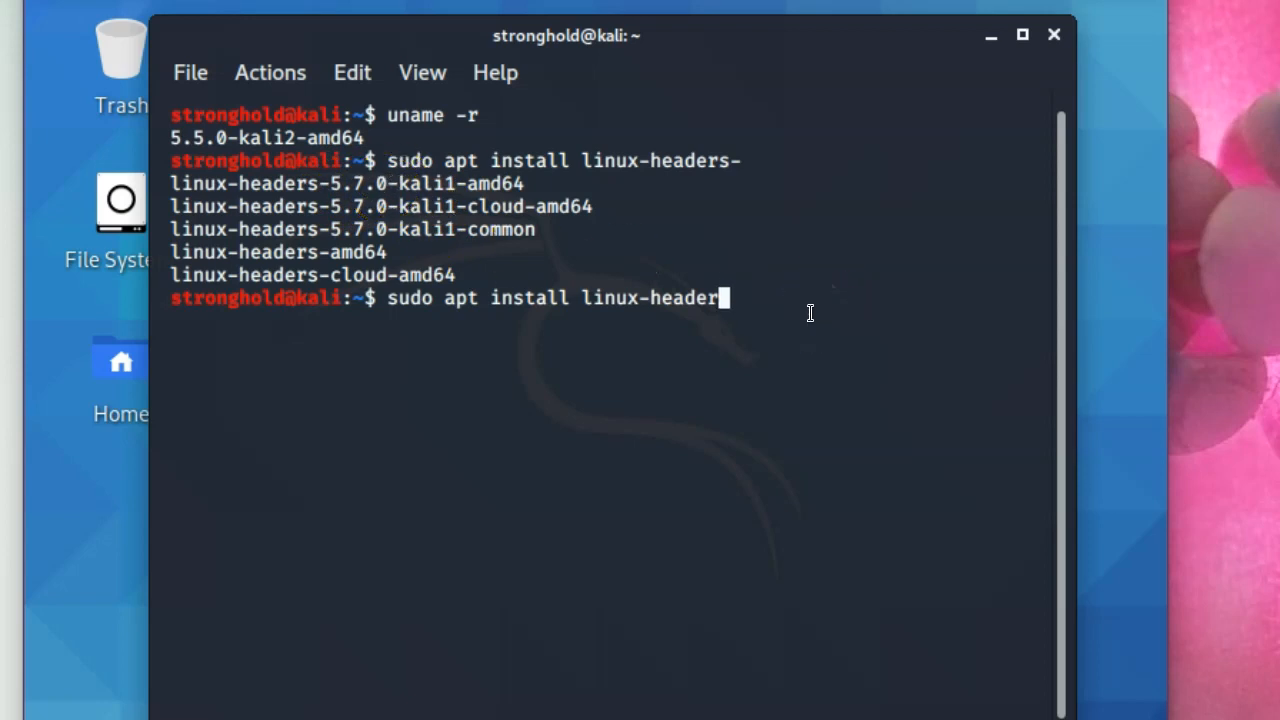
text(images-)
key(Tab)
key(Tab)
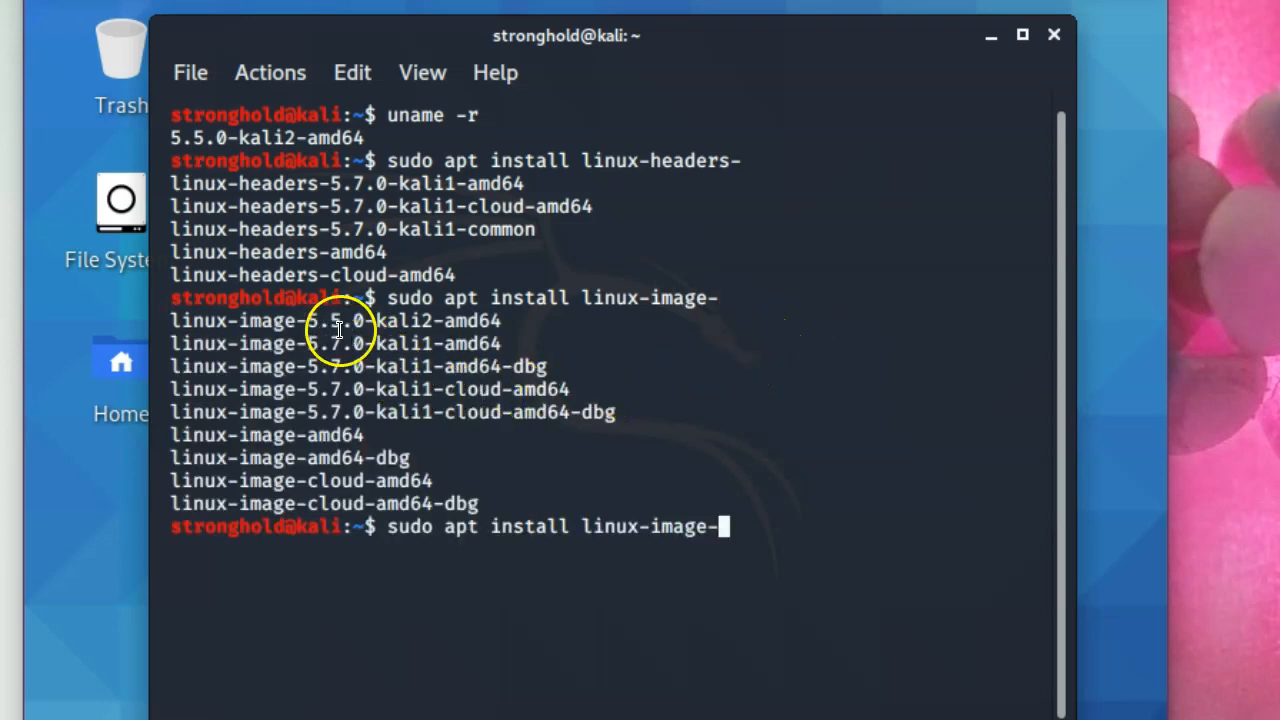
Compare the listed kernel image versions with the running kernel release and the available linux-headers versions.
drag(308, 320, 444, 320)
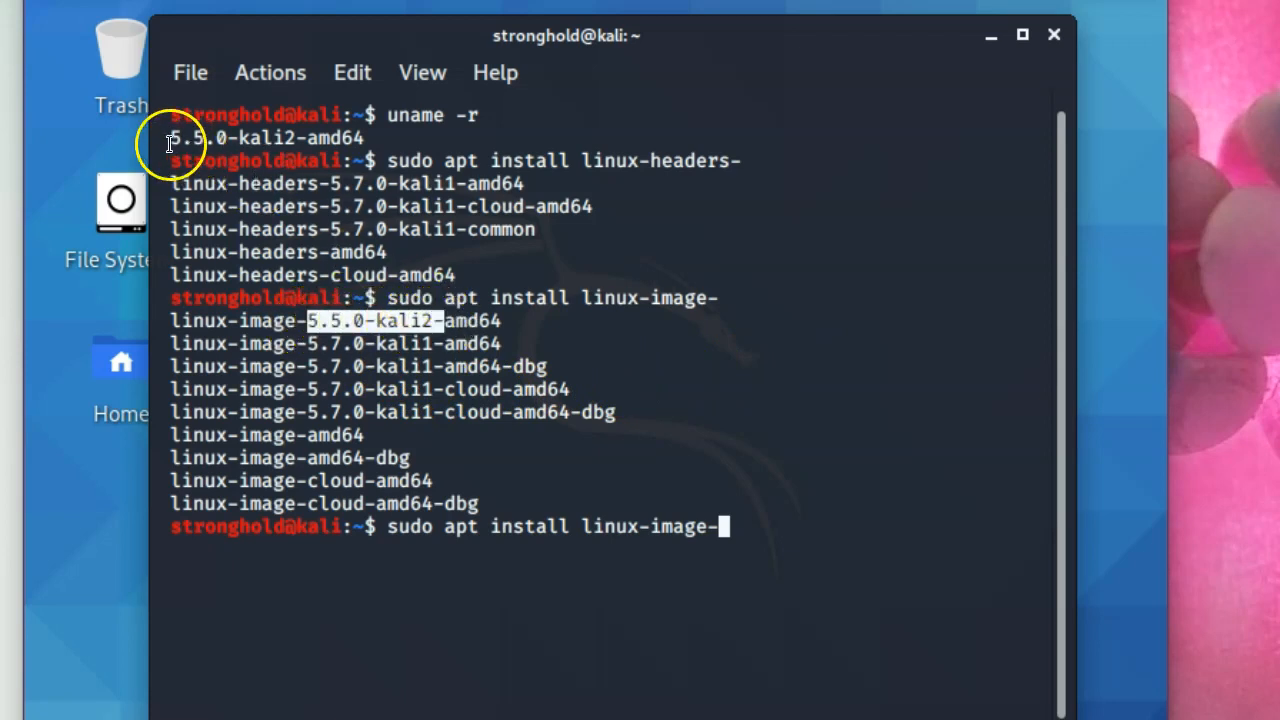
drag(171, 137, 293, 137)
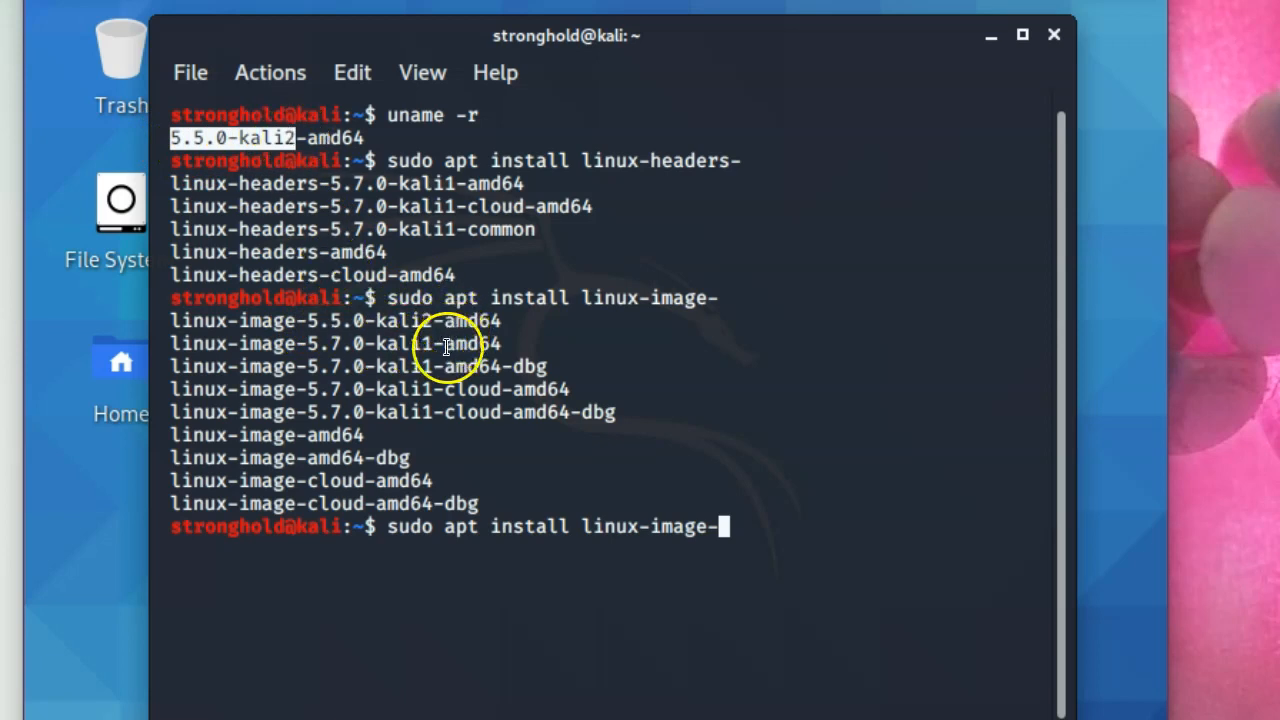
drag(312, 342, 364, 342)
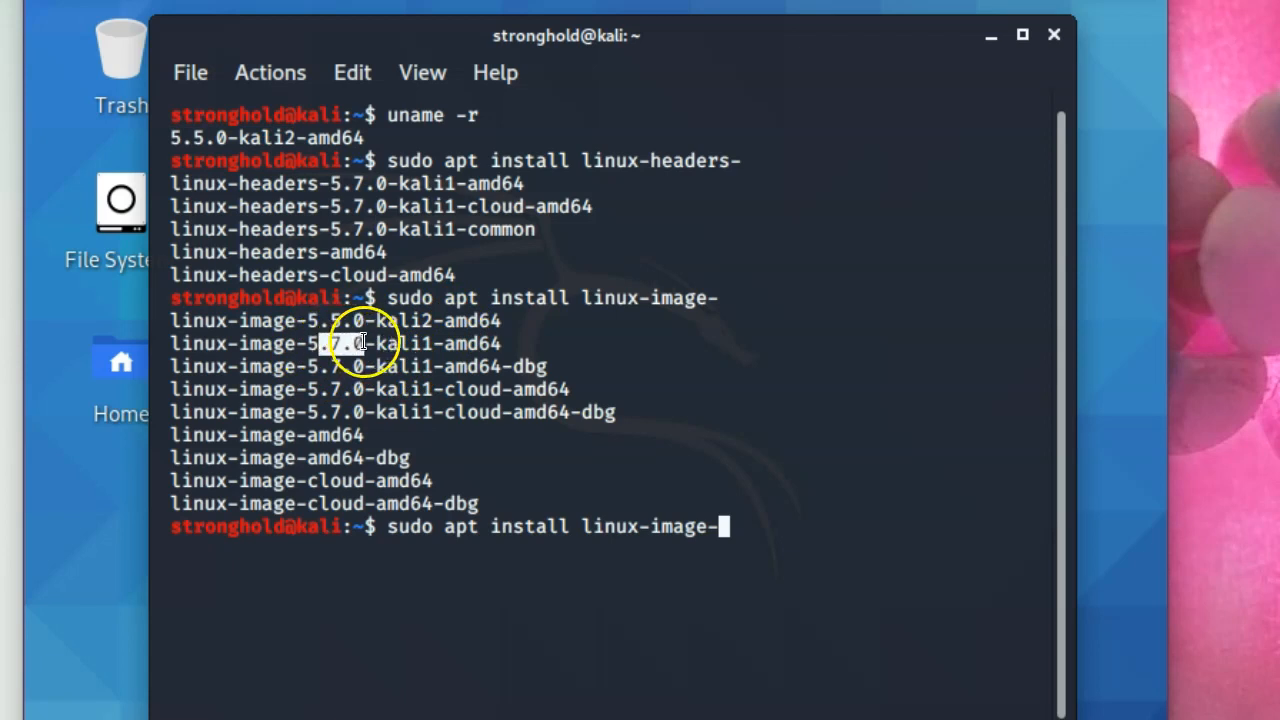
click(352, 328)
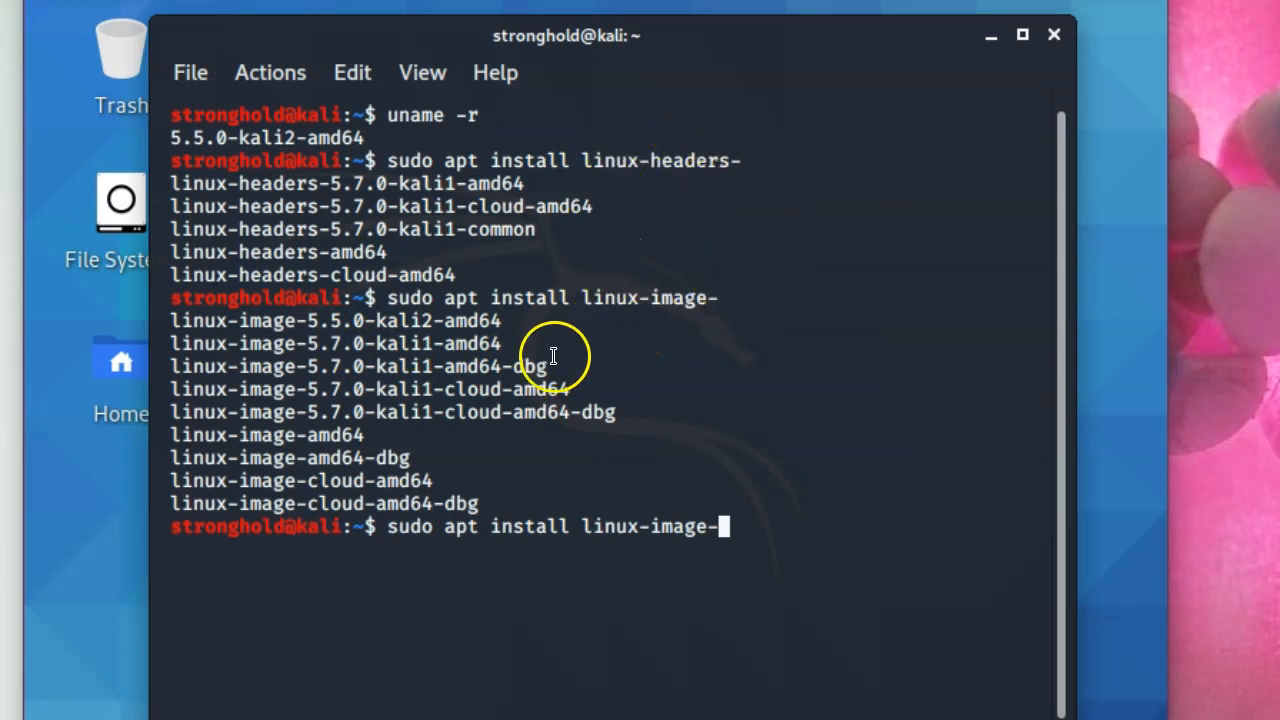
drag(377, 343, 307, 343)
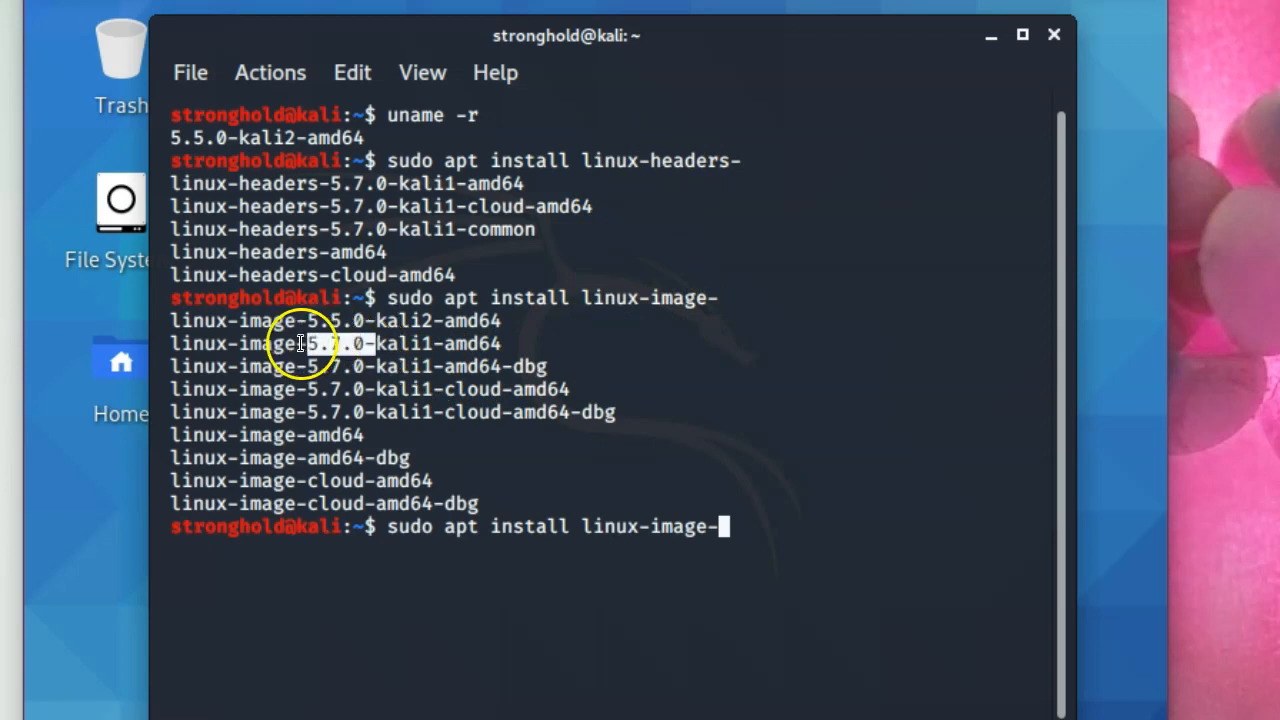
drag(397, 186, 330, 183)
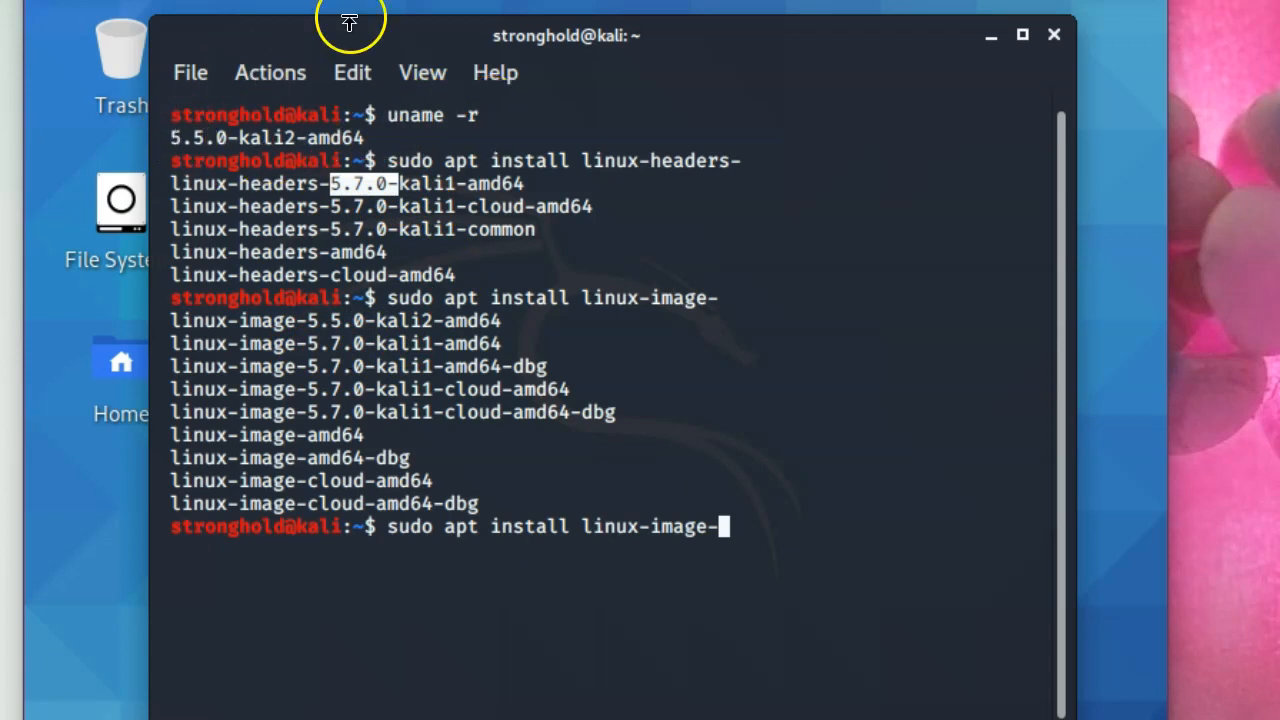
drag(170, 133, 266, 134)
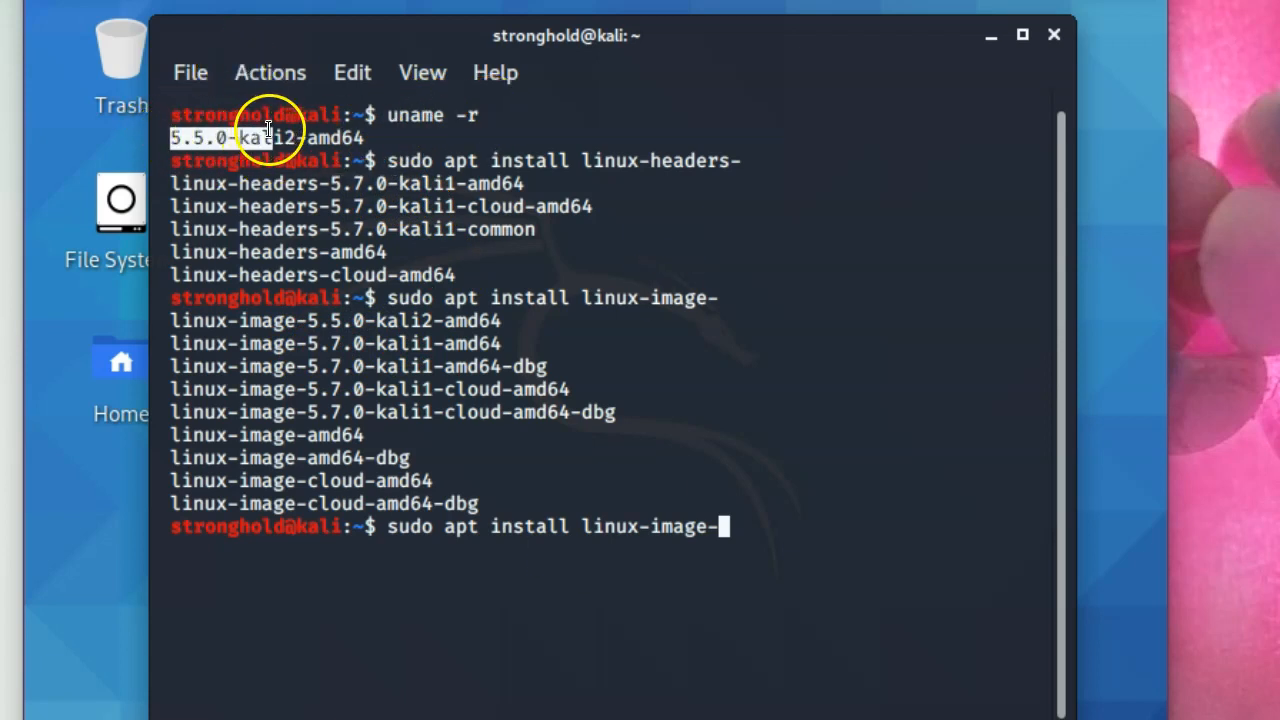
Complete the pending apt install command with the kernel image package linux-image-5.7.0-kali1-amd64.
click(280, 133)
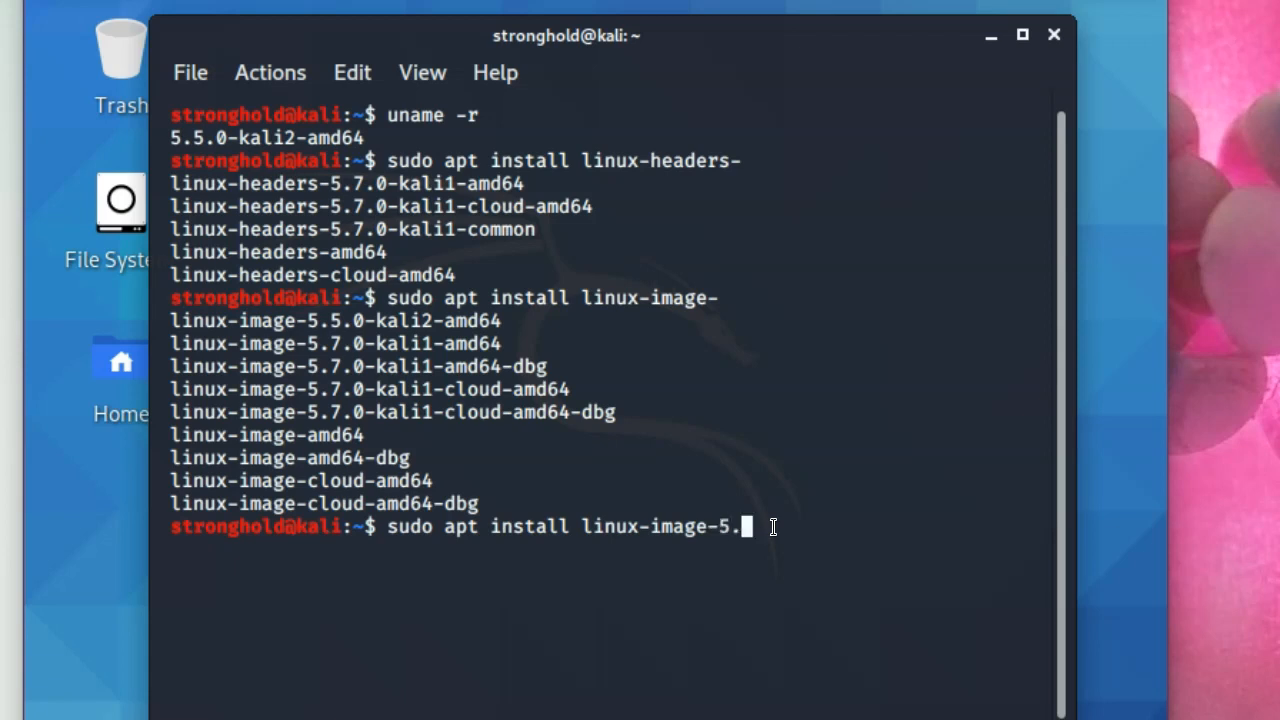
text(7.0-kali1-amd64)
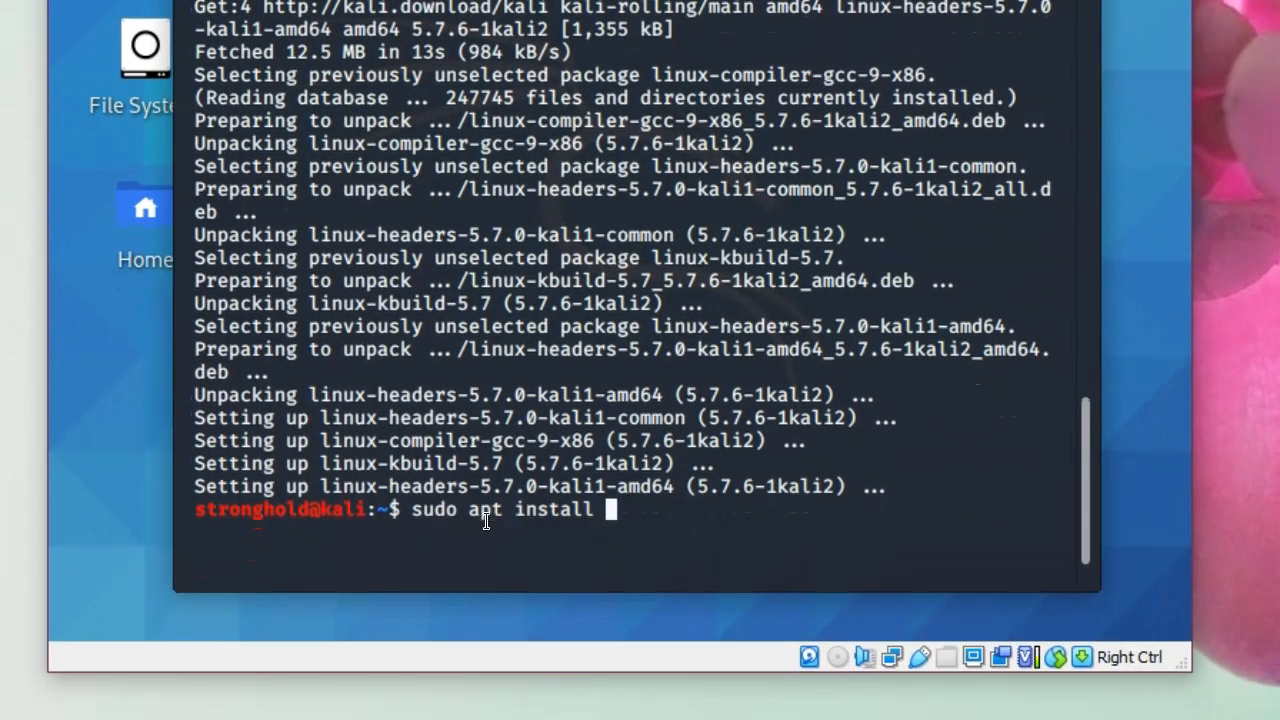
List the available virtualbox-guest packages and install virtualbox-guest-utils and virtualbox-guest-x11 with sudo apt install.
text(albox-gue)
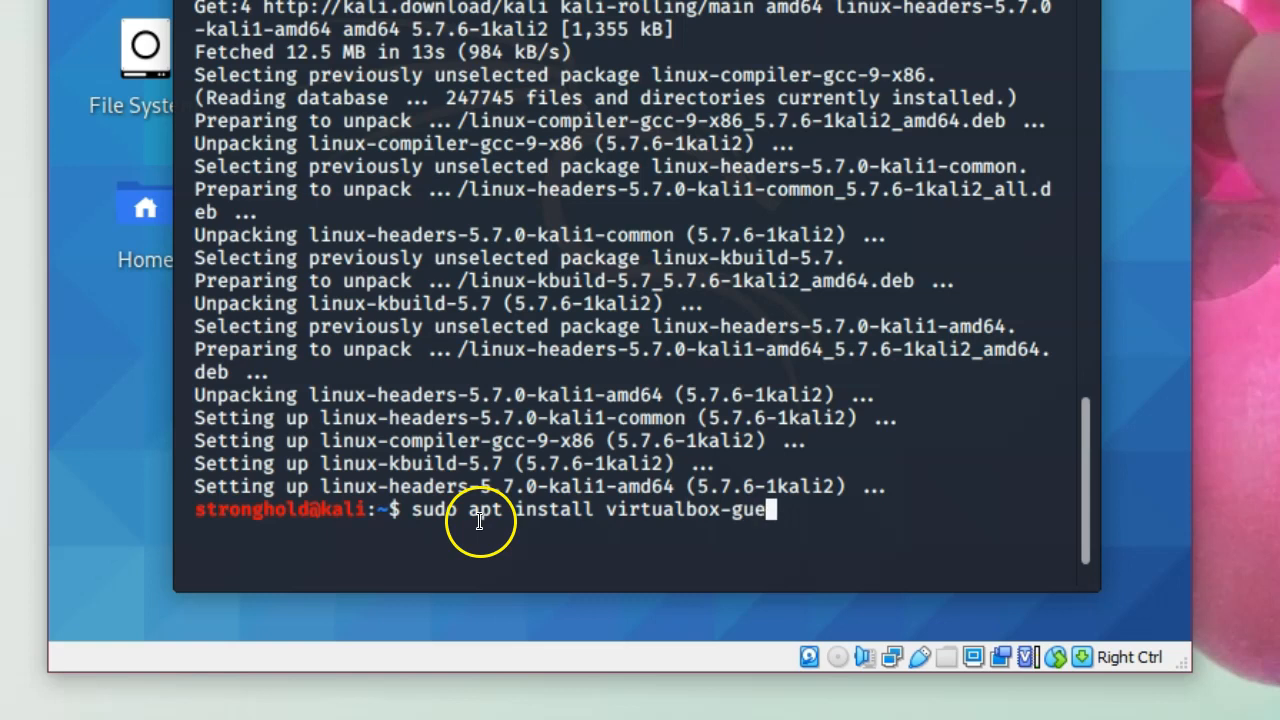
key(Tab)
key(Tab)
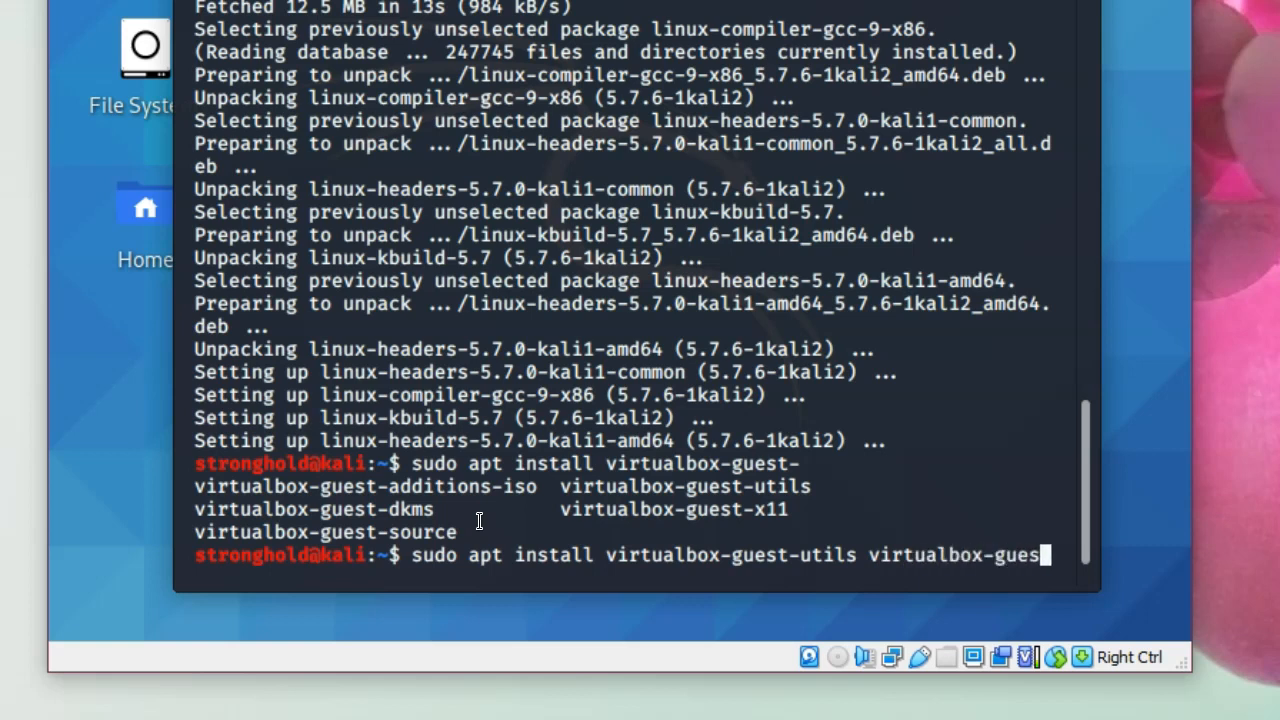
text(t-x)
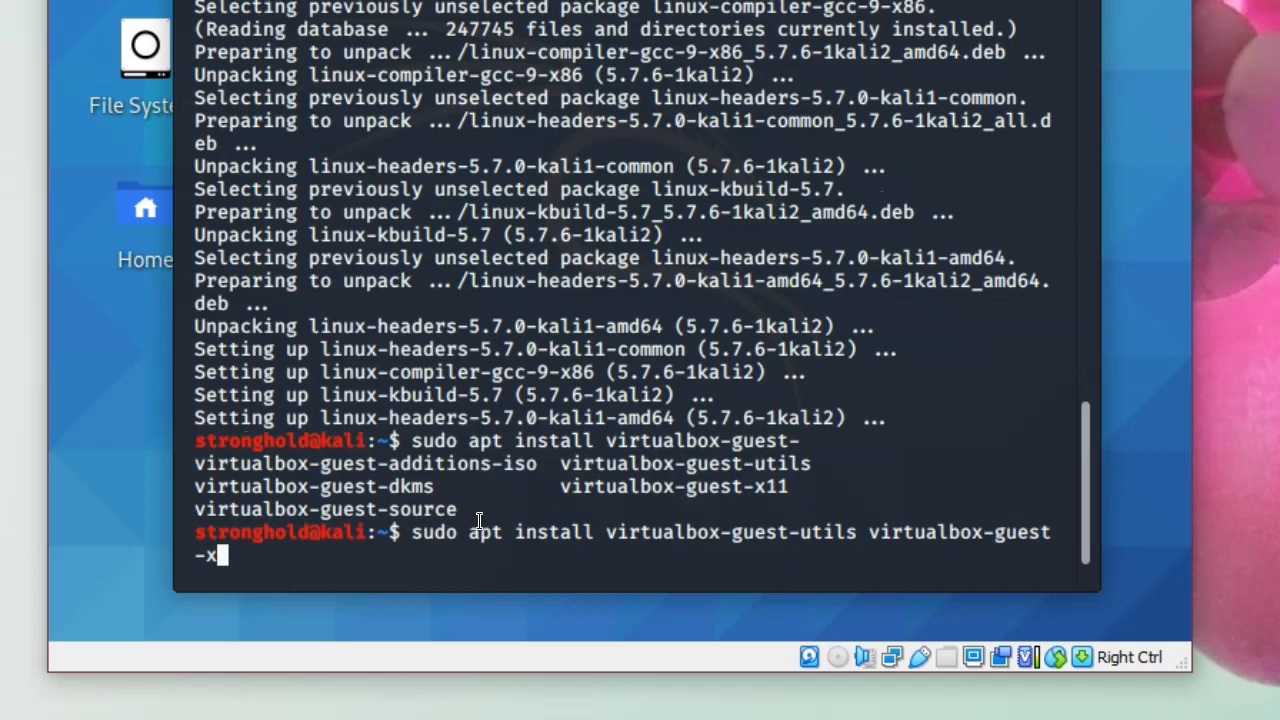
text(11)
key(Return)
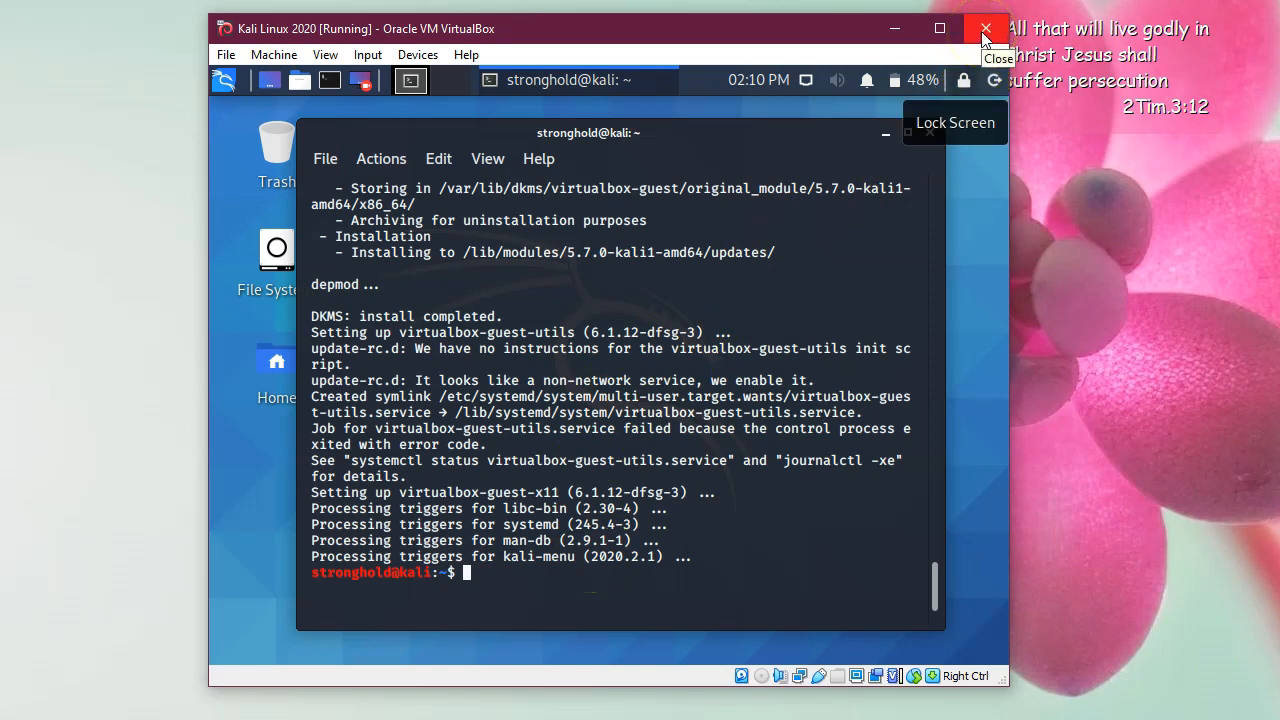
Close the Kali Linux 2020 virtual machine with the option to power off the machine.
click(985, 30)
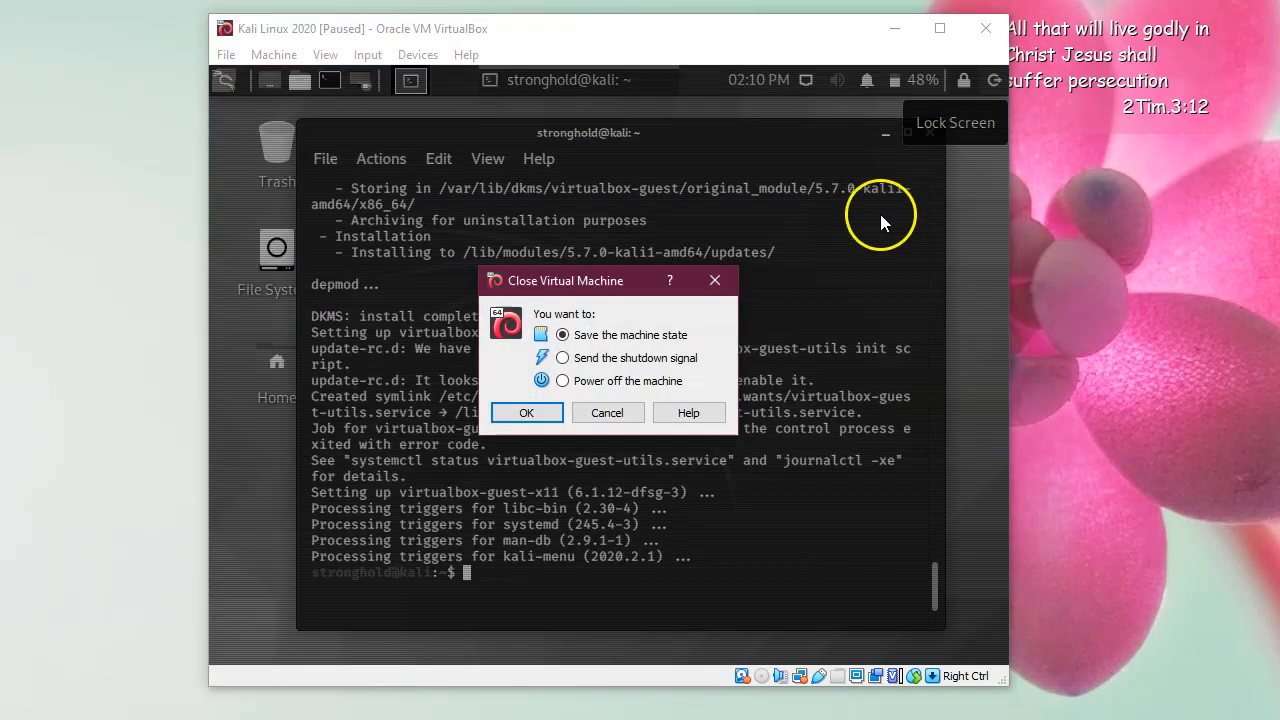
click(562, 381)
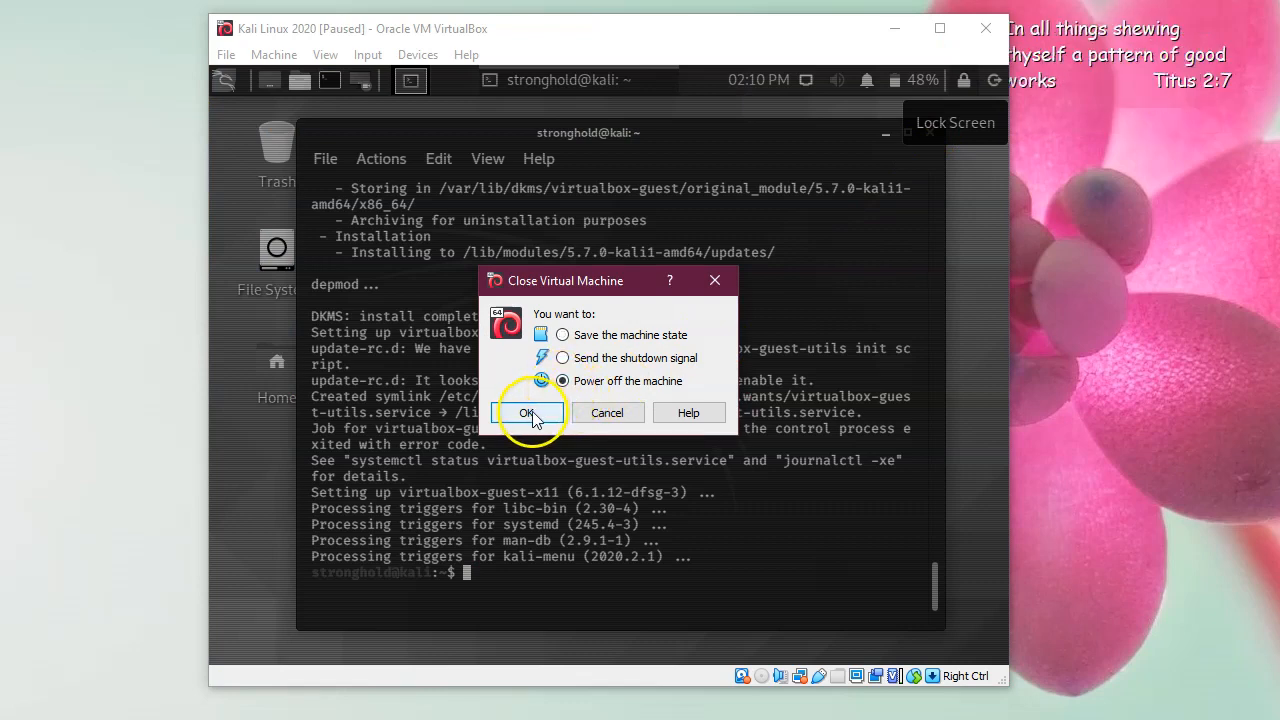
click(527, 412)
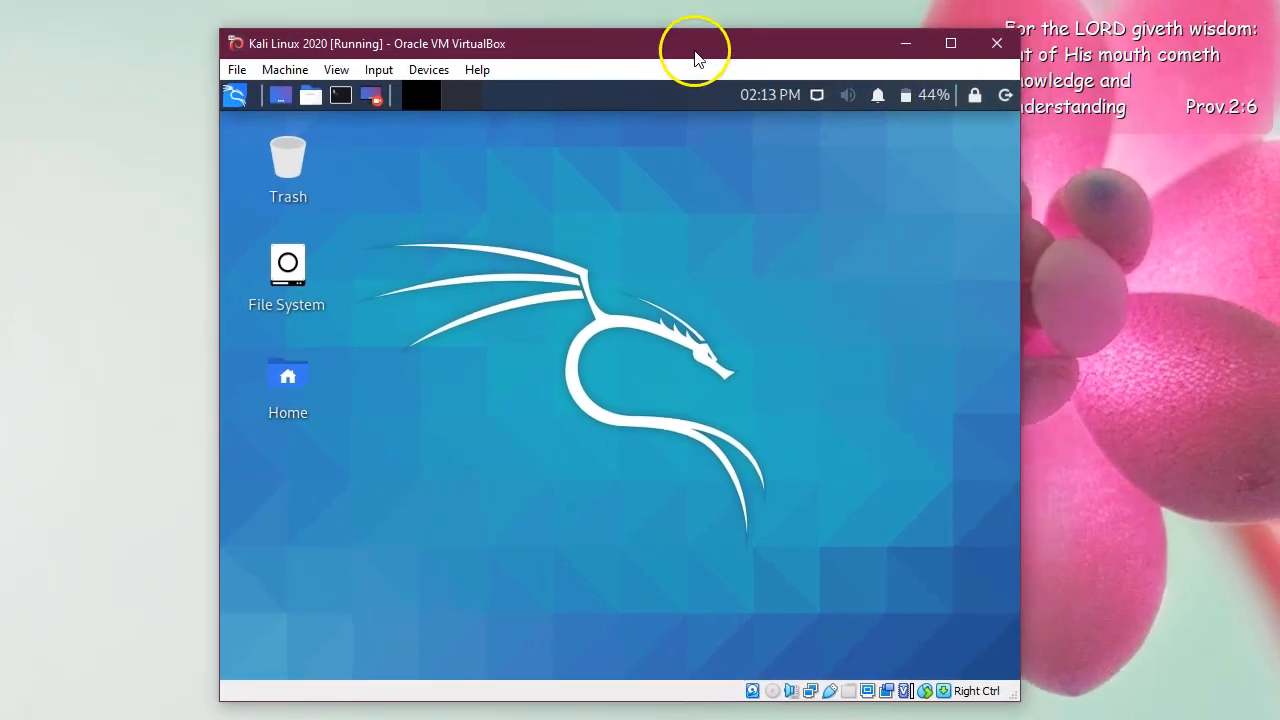
Test the guest display scaling by maximizing and restoring the virtual machine window, then enlarging it in width and height.
click(962, 42)
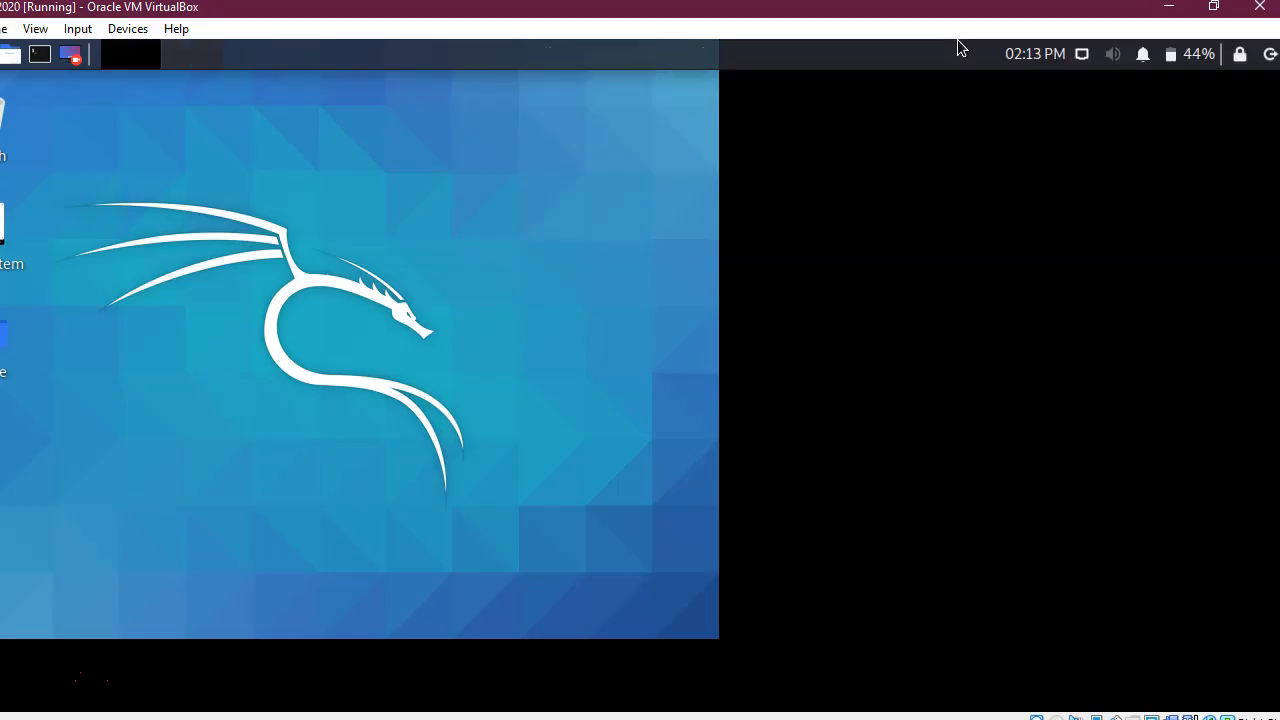
double_click(250, 16)
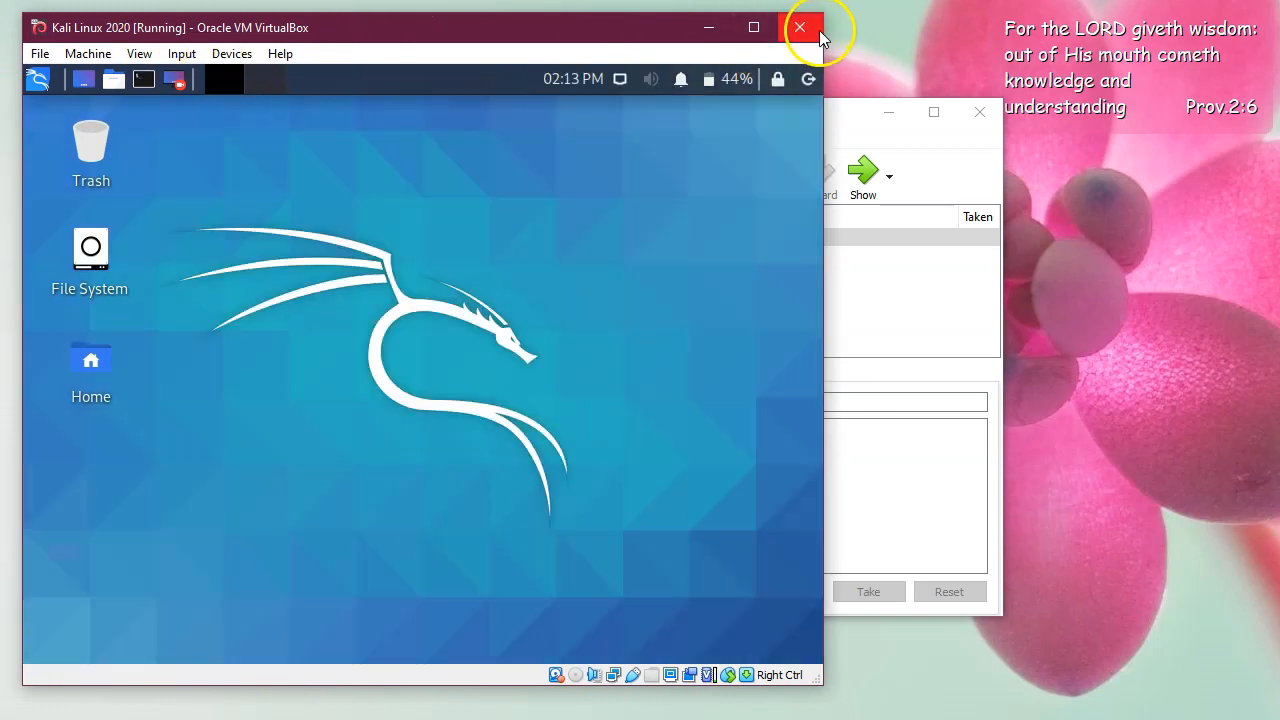
drag(823, 38, 1272, 45)
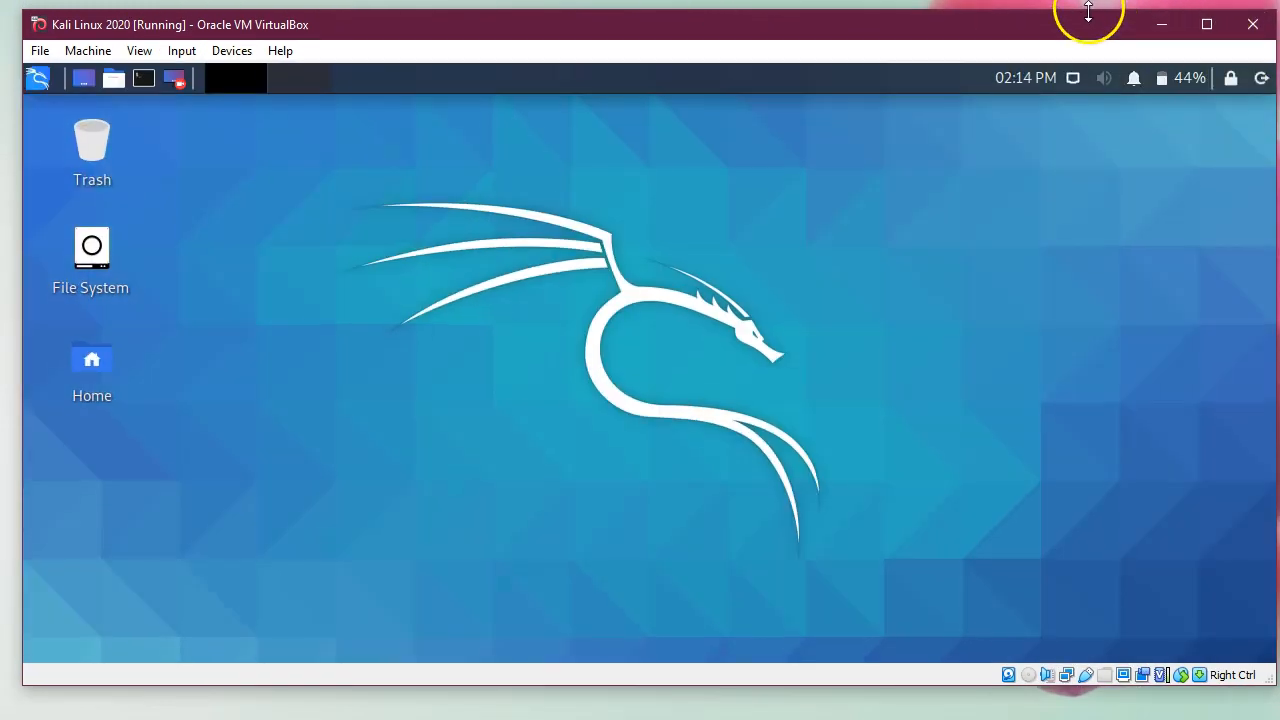
drag(1086, 13, 1086, 0)
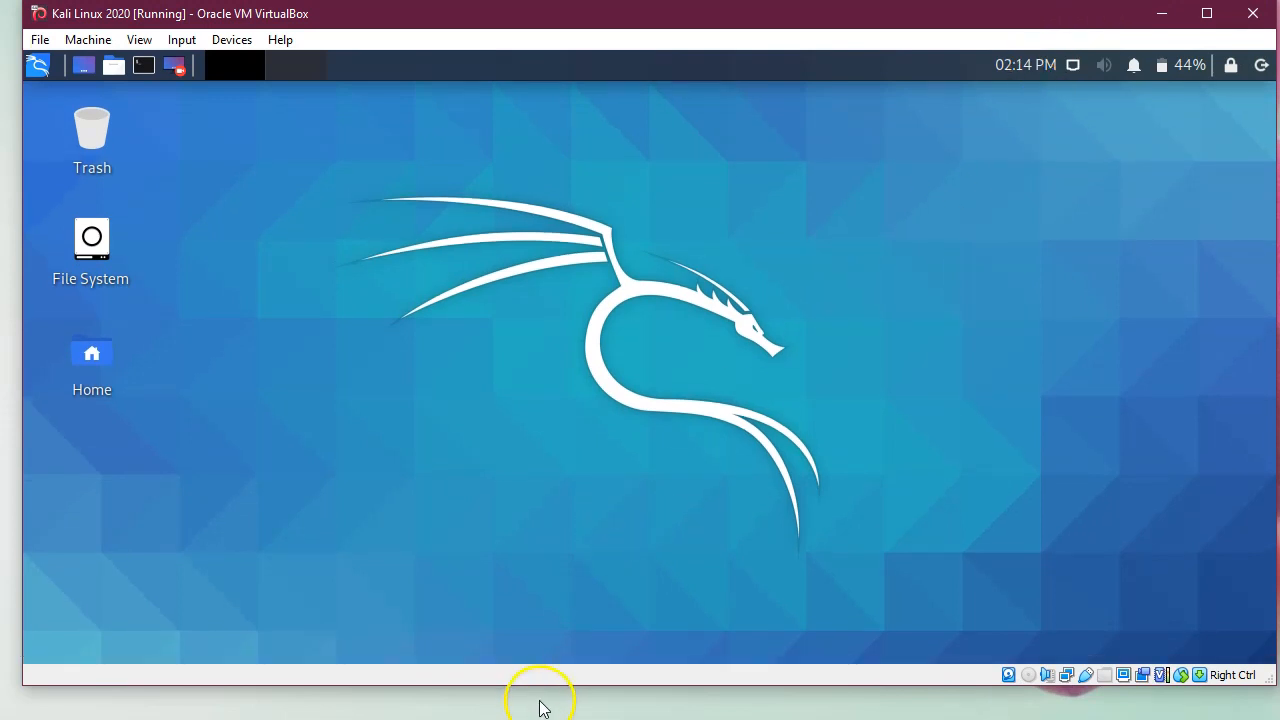
drag(543, 686, 543, 716)
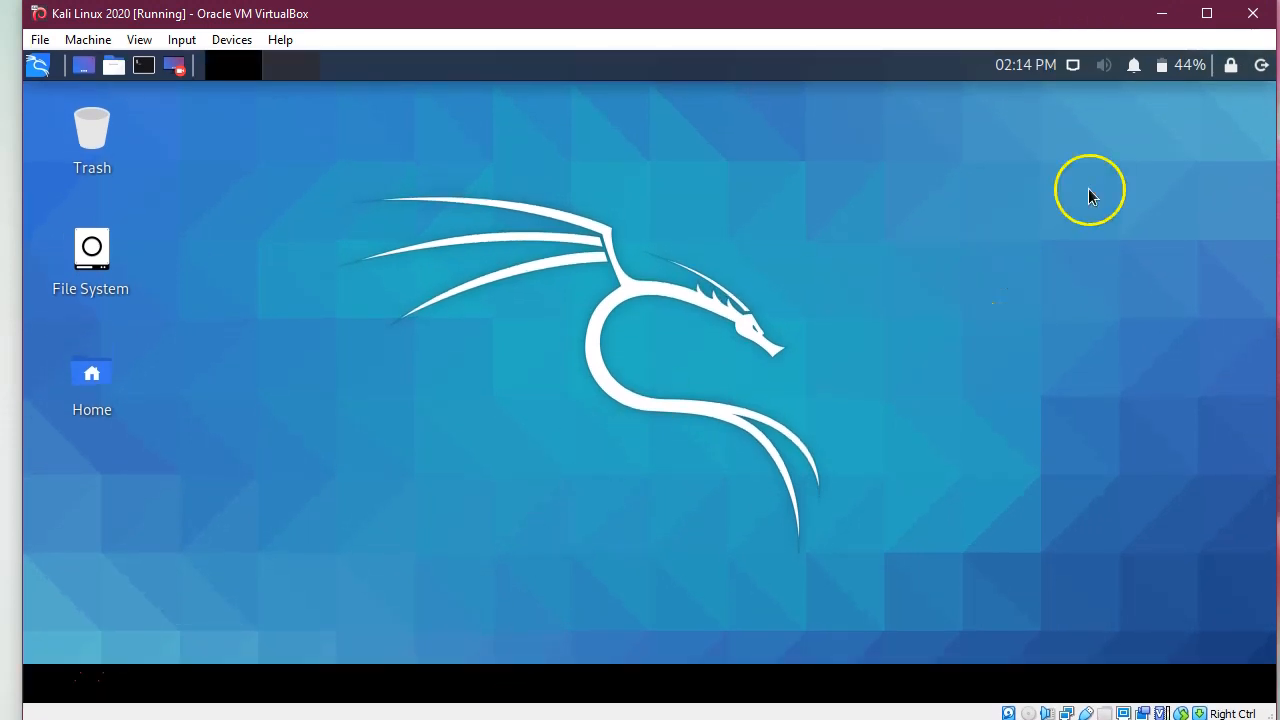
Minimize the virtual machine, switch to the browser's My Courses page and expand the EvilGinx2 phishing course to view its lessons.
click(1162, 18)
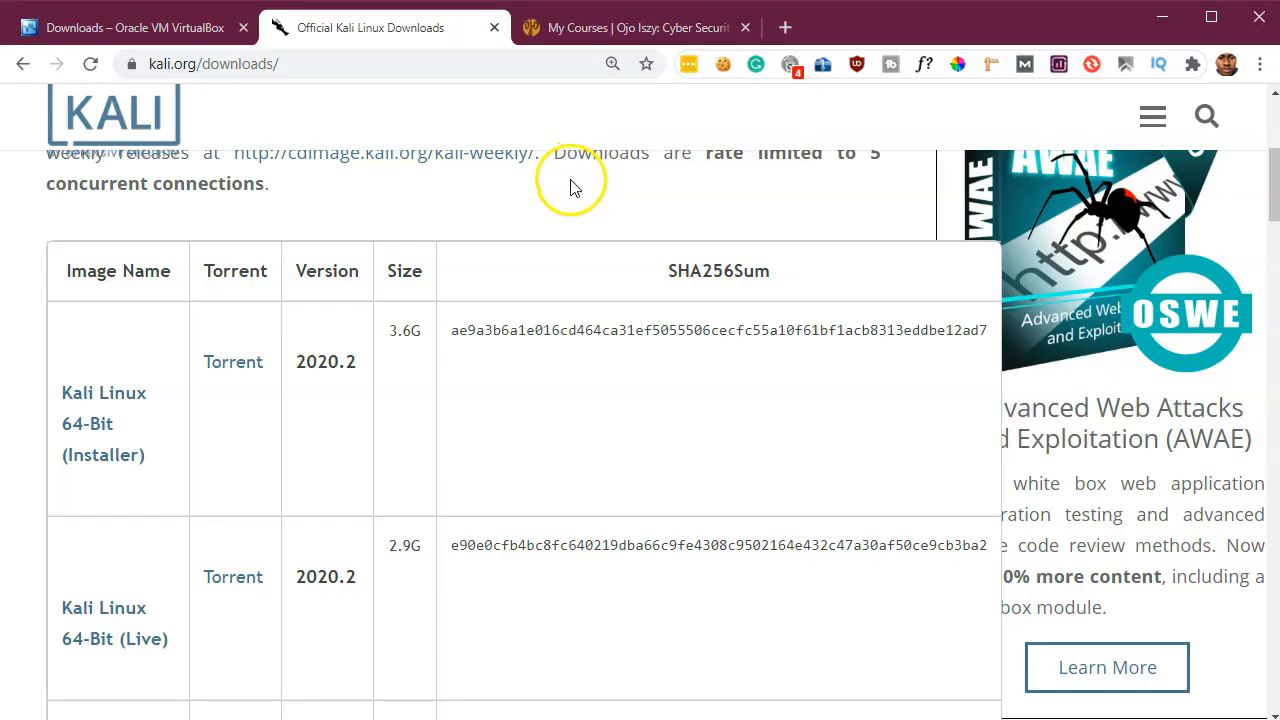
click(615, 27)
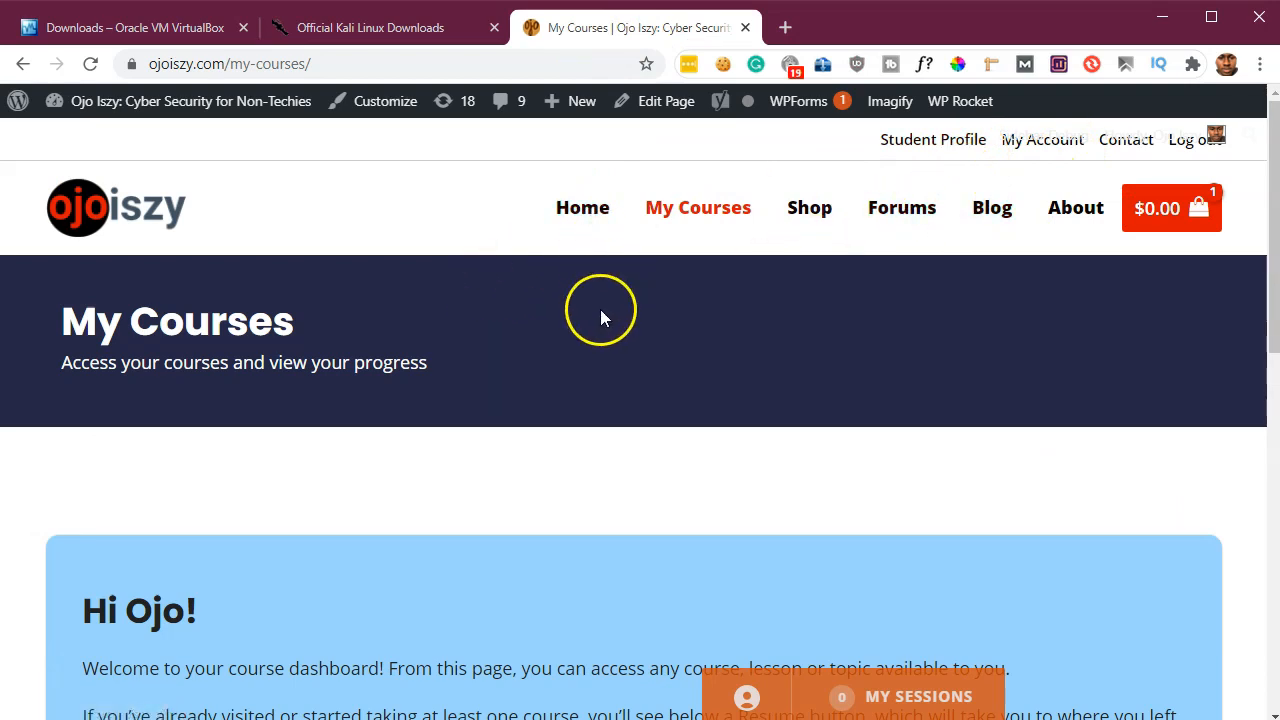
scroll(600, 318, down, 5)
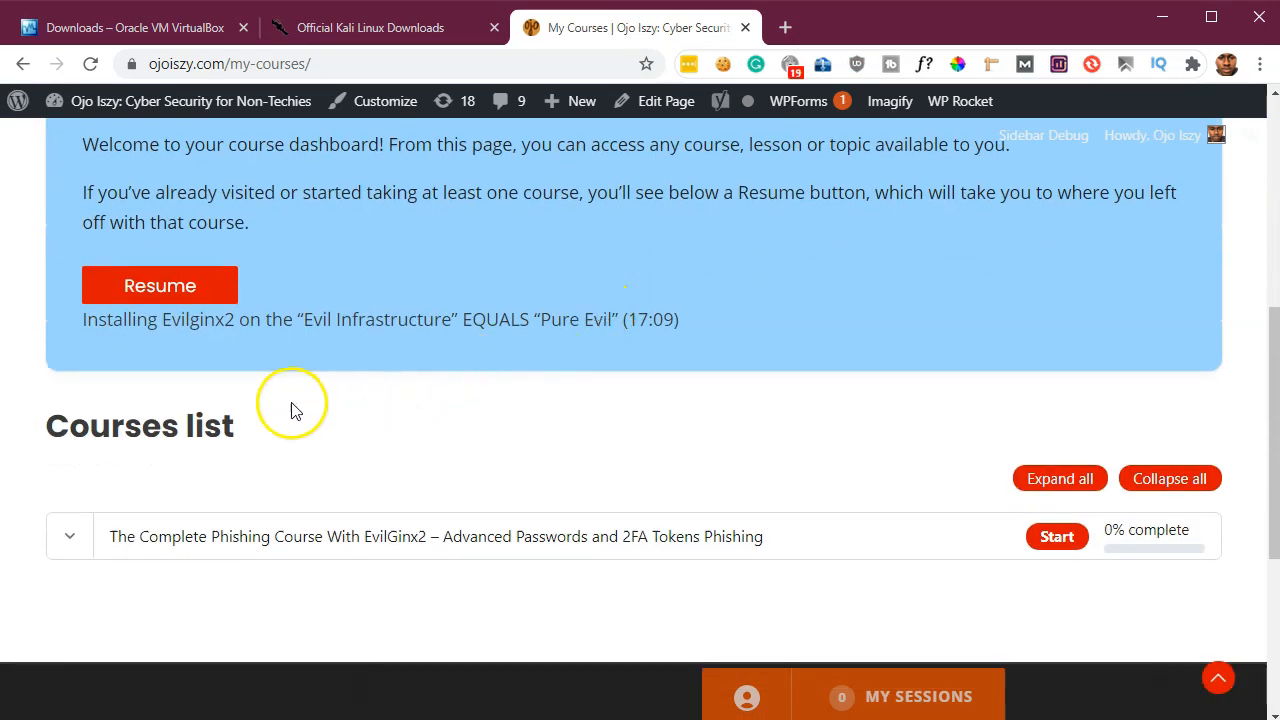
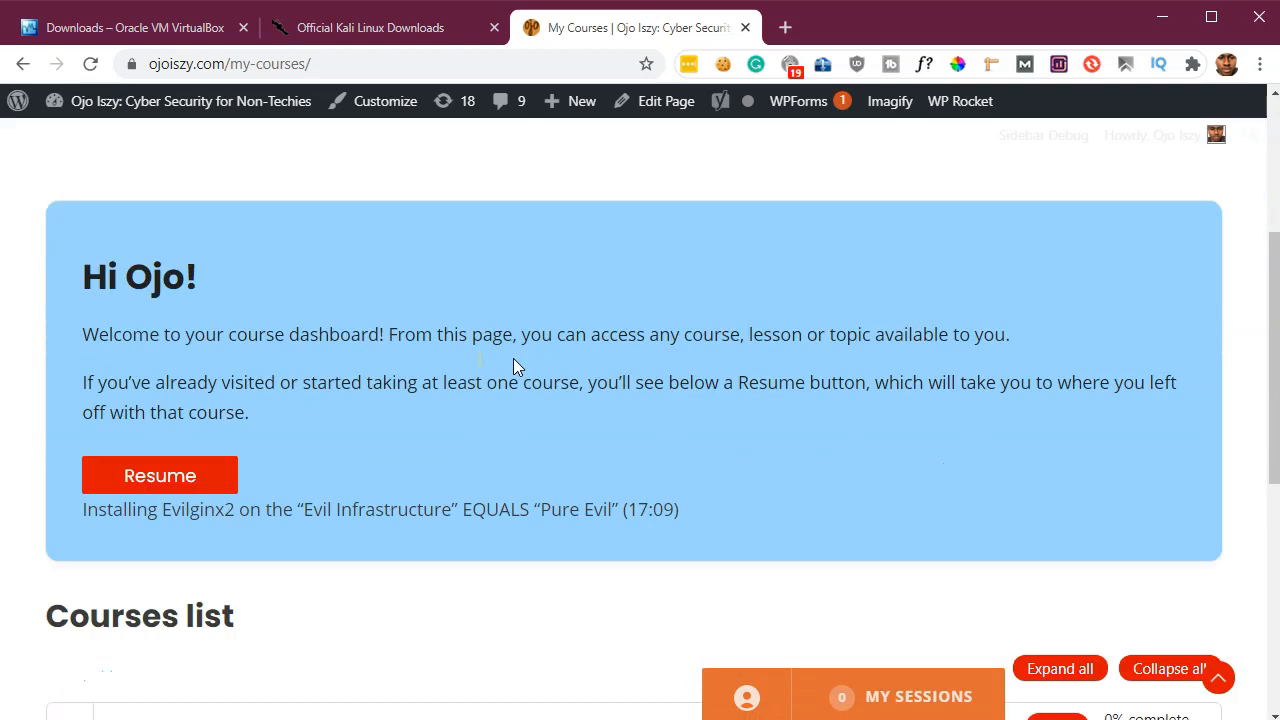
scroll(513, 367, down, 2)
click(63, 536)
scroll(297, 447, down, 1)
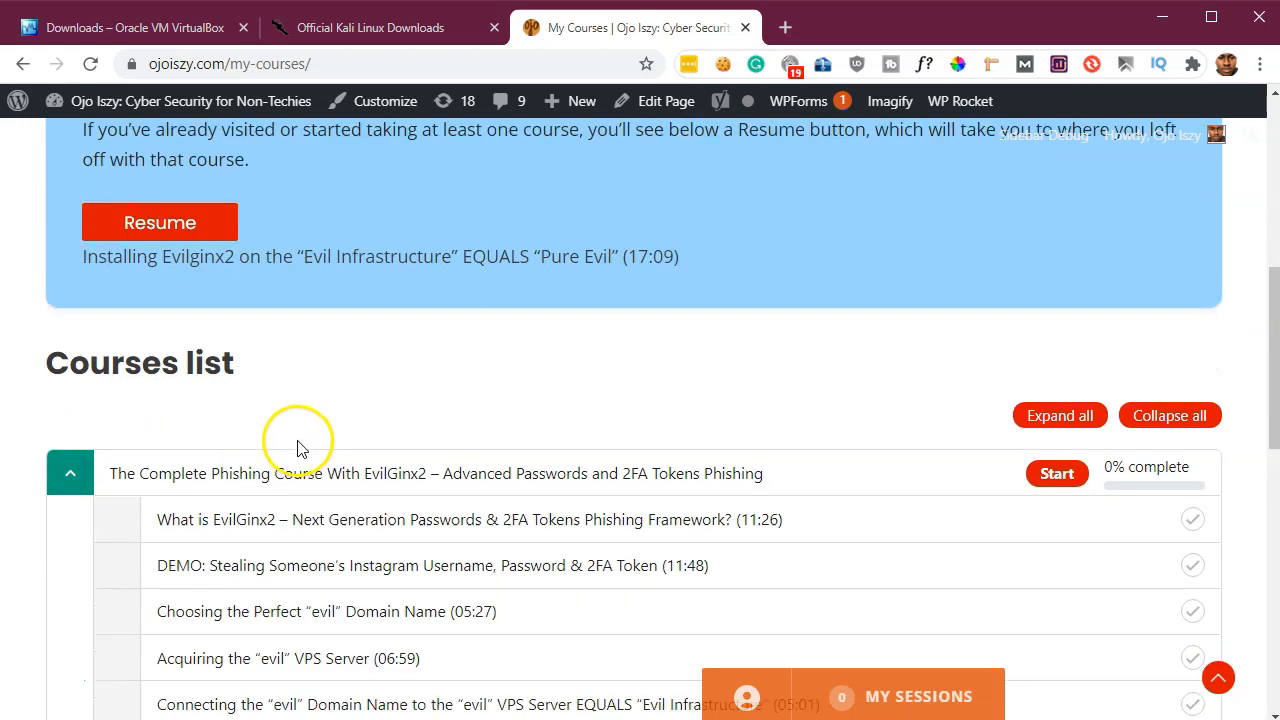
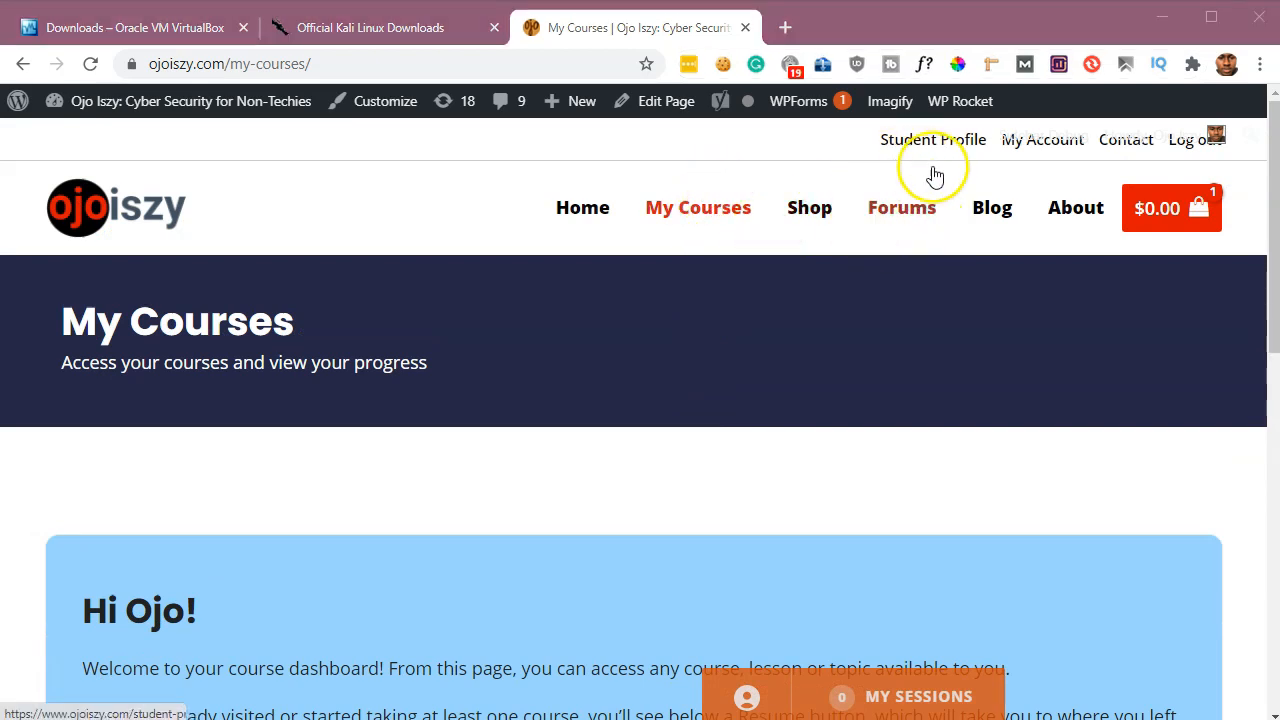
Open the site's Forums page, enter the General forum and look through its topics and new-topic form.
click(898, 207)
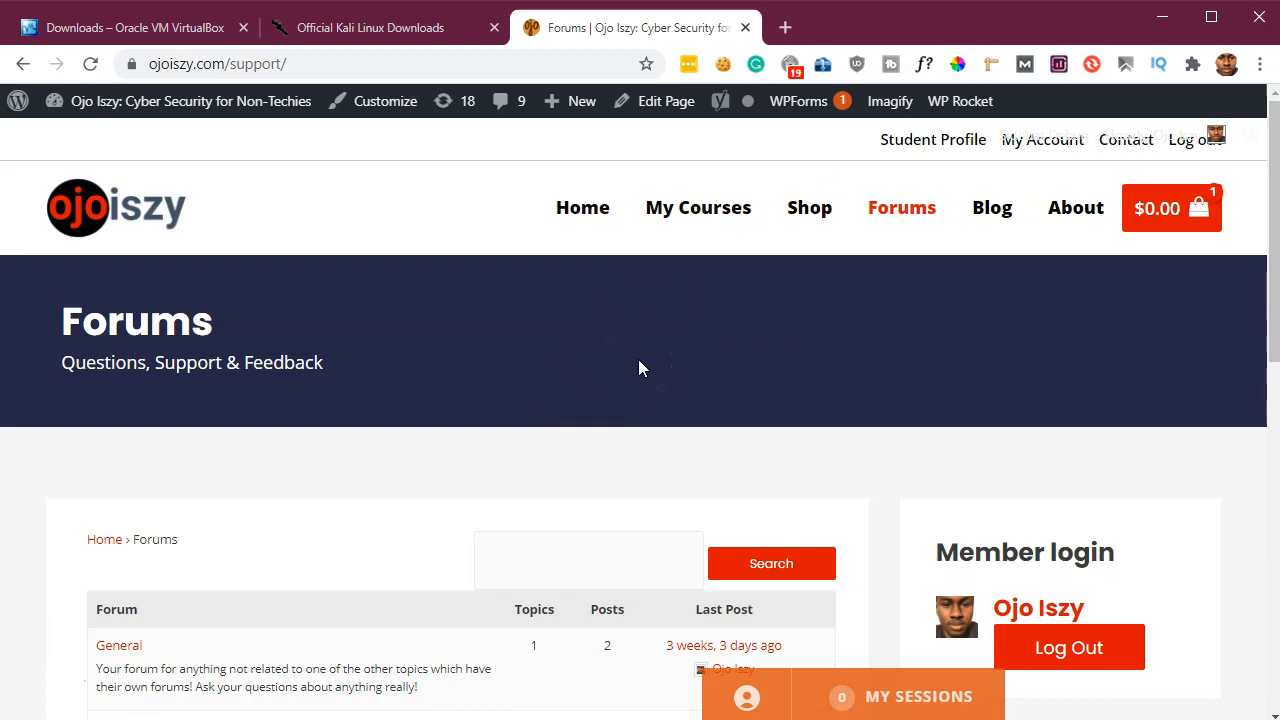
scroll(765, 310, down, 3)
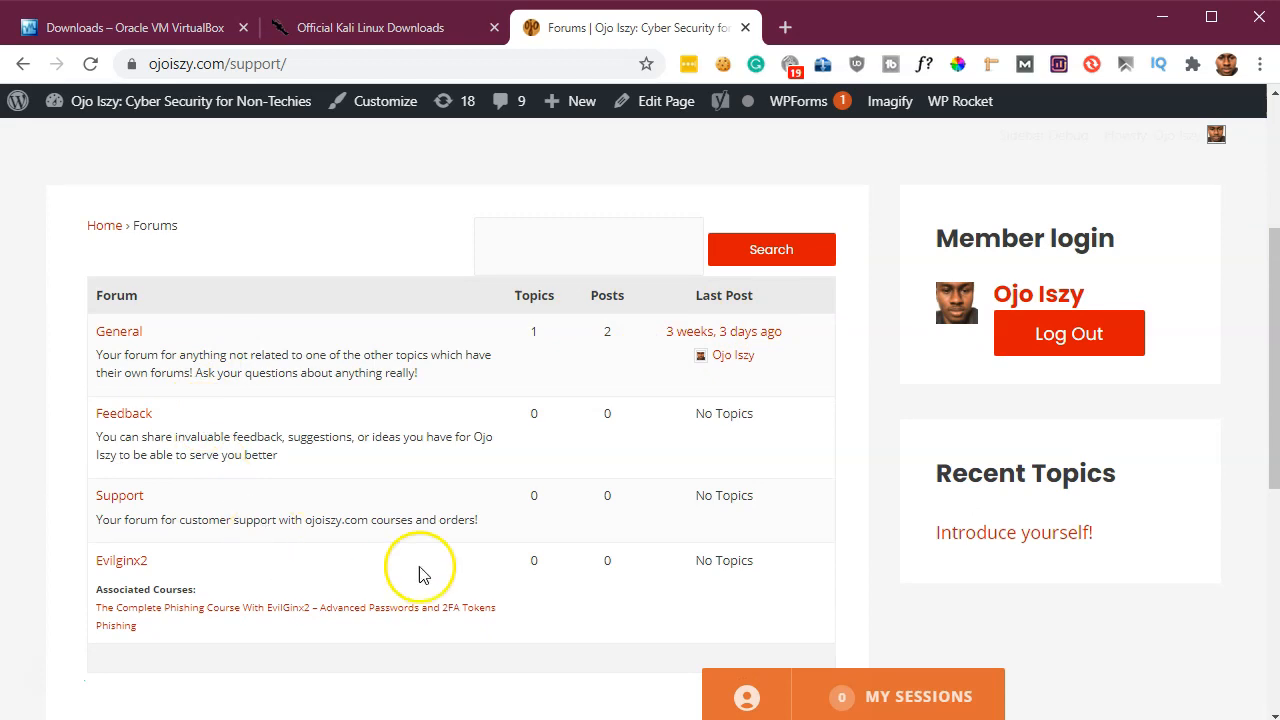
scroll(410, 300, down, 1)
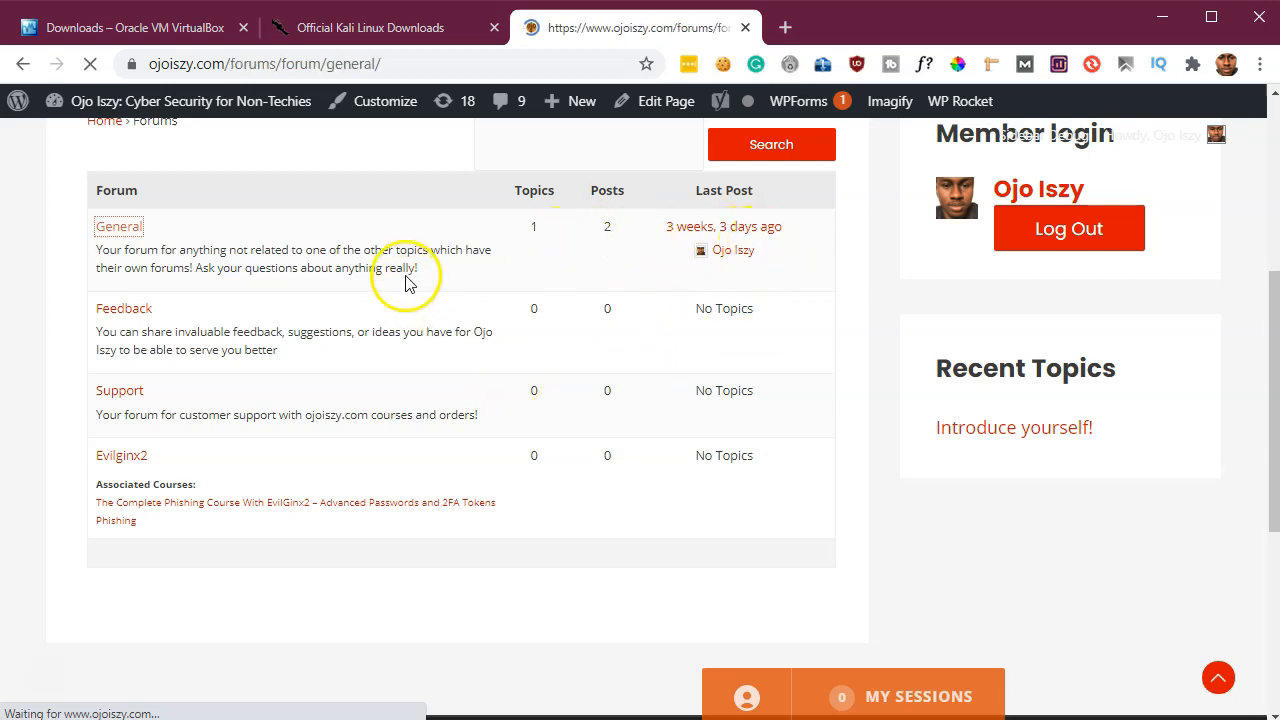
scroll(340, 430, down, 2)
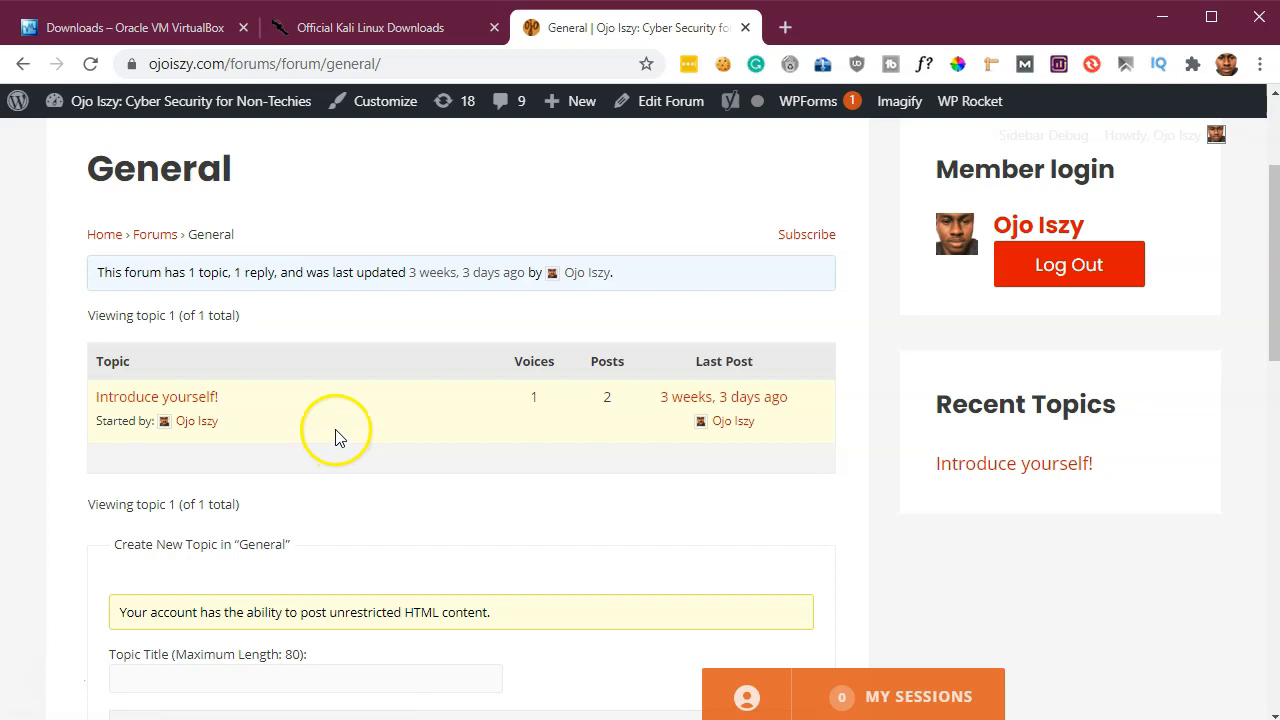
scroll(393, 388, down, 2)
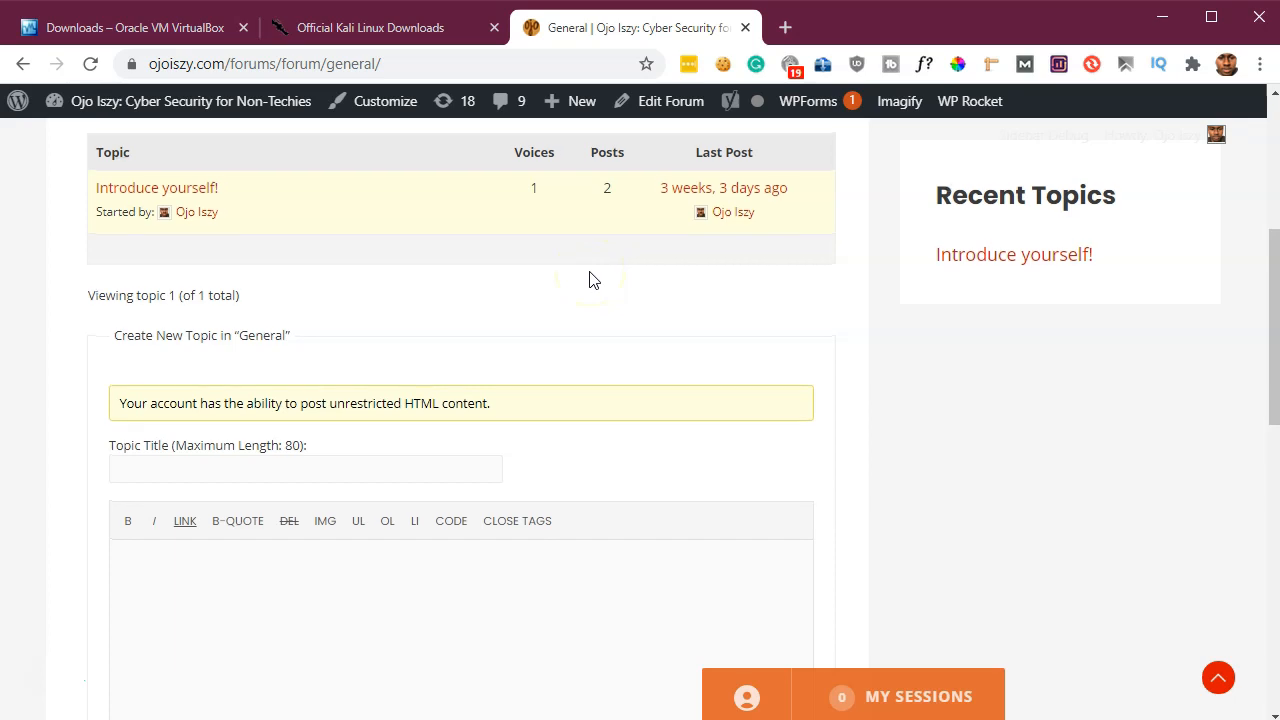
scroll(590, 279, up, 5)
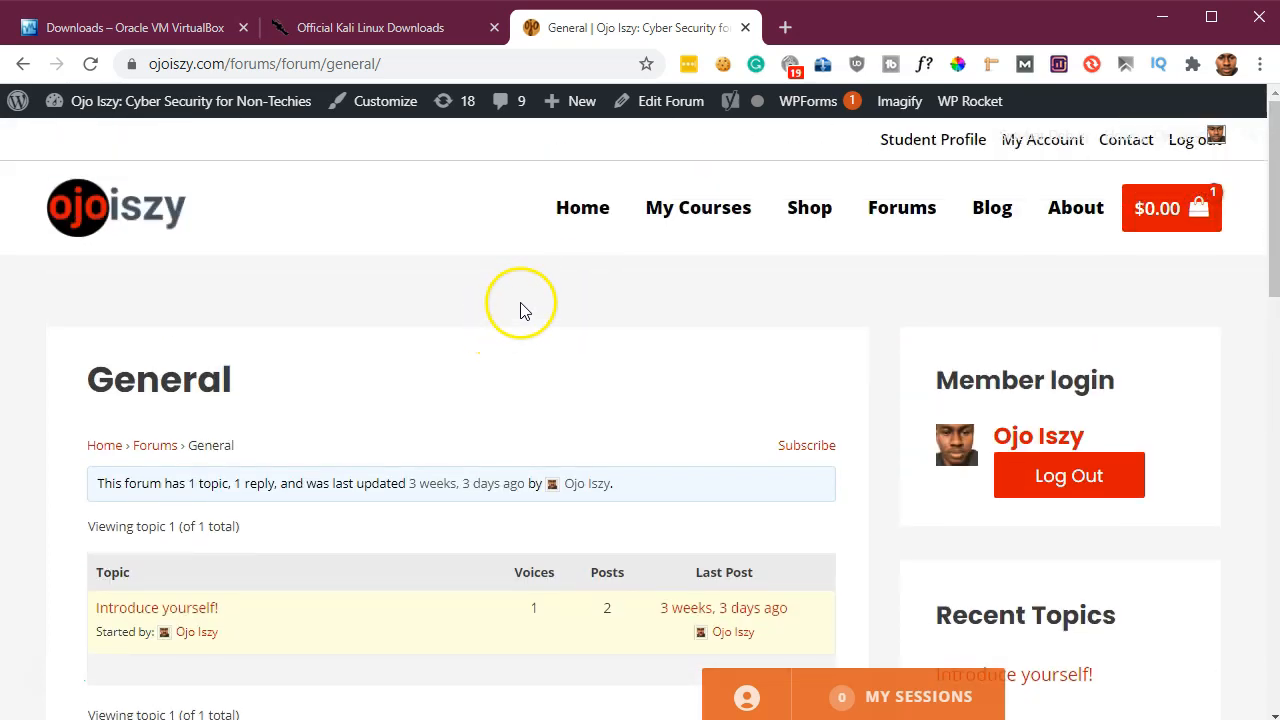